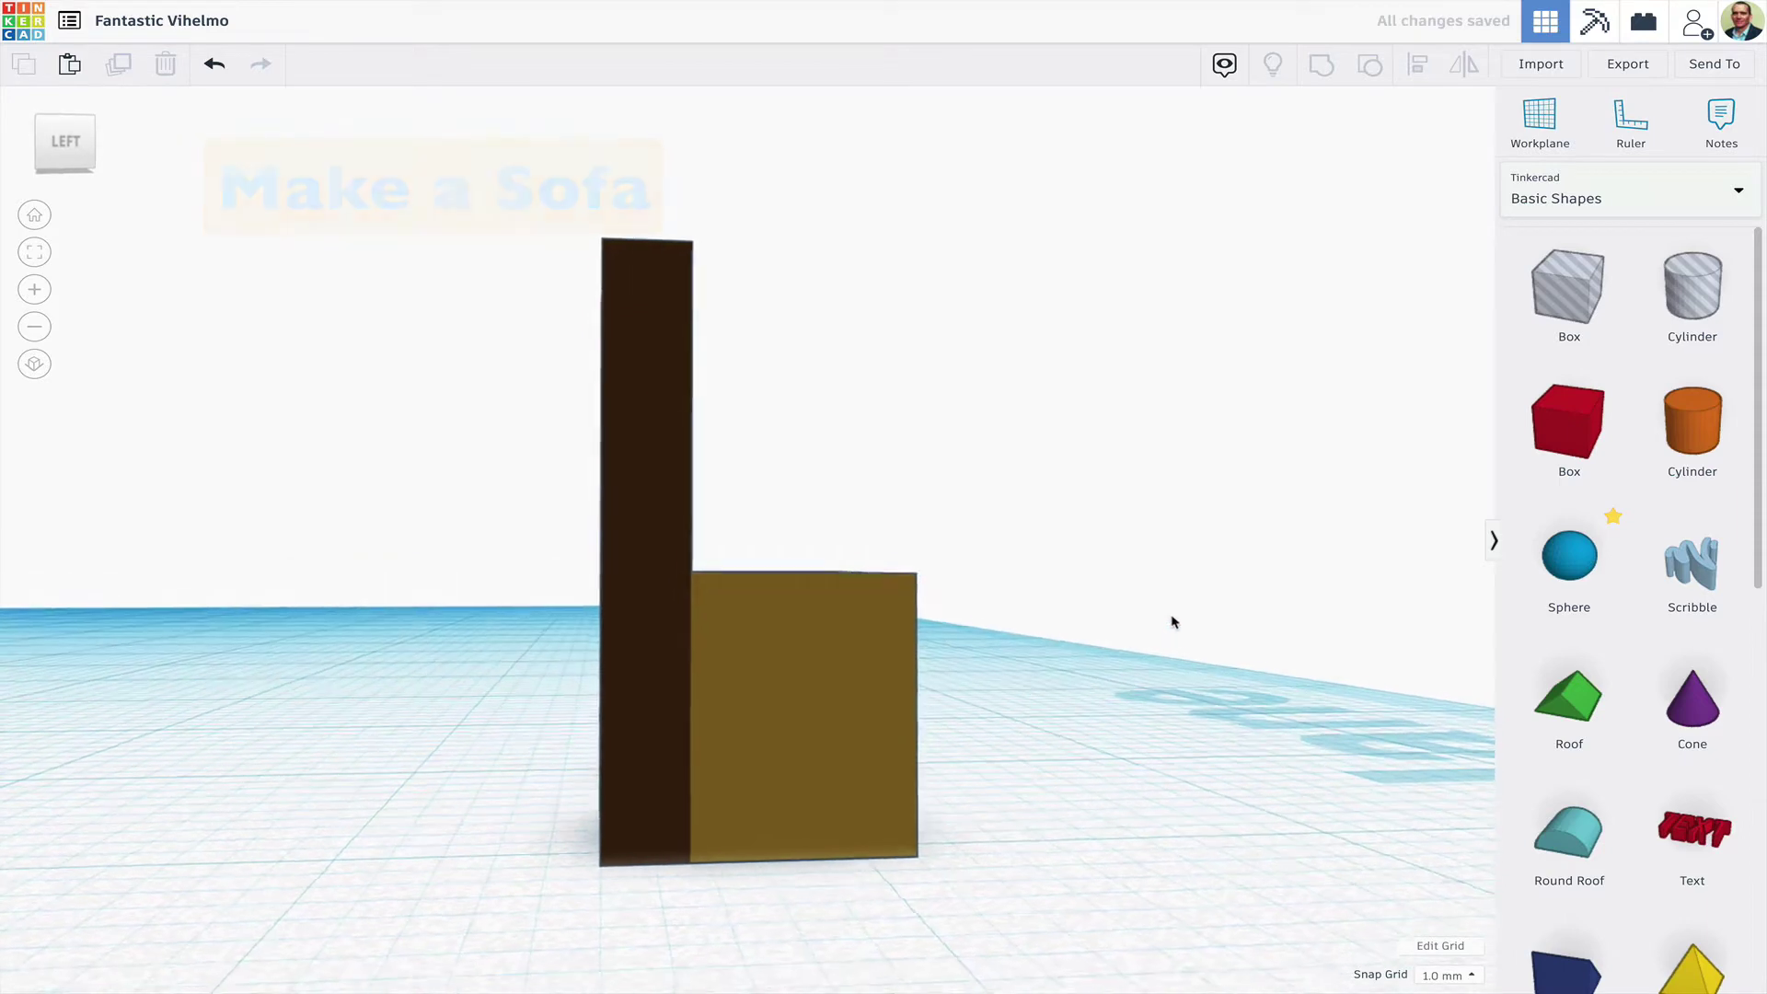
{"action": "right_click_drag", "start_coordinate": [1168, 620], "coordinate": [651, 659]}
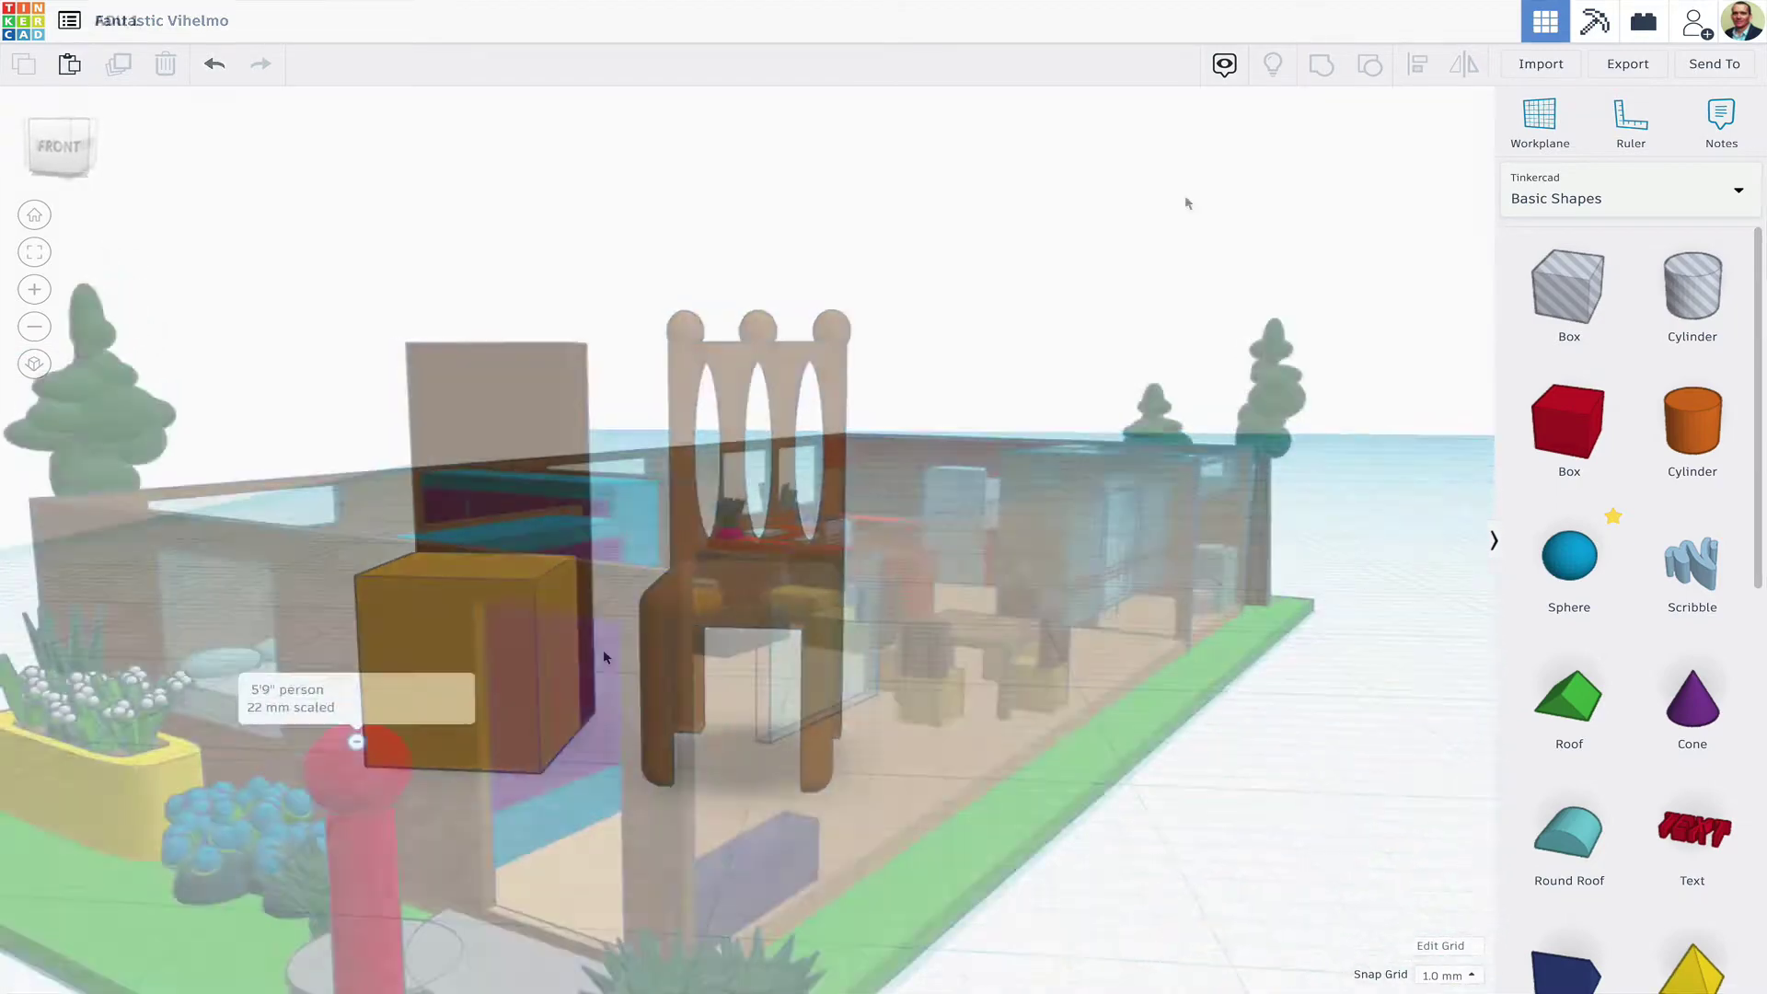
{"action": "right_click_drag", "start_coordinate": [1185, 203], "coordinate": [683, 298]}
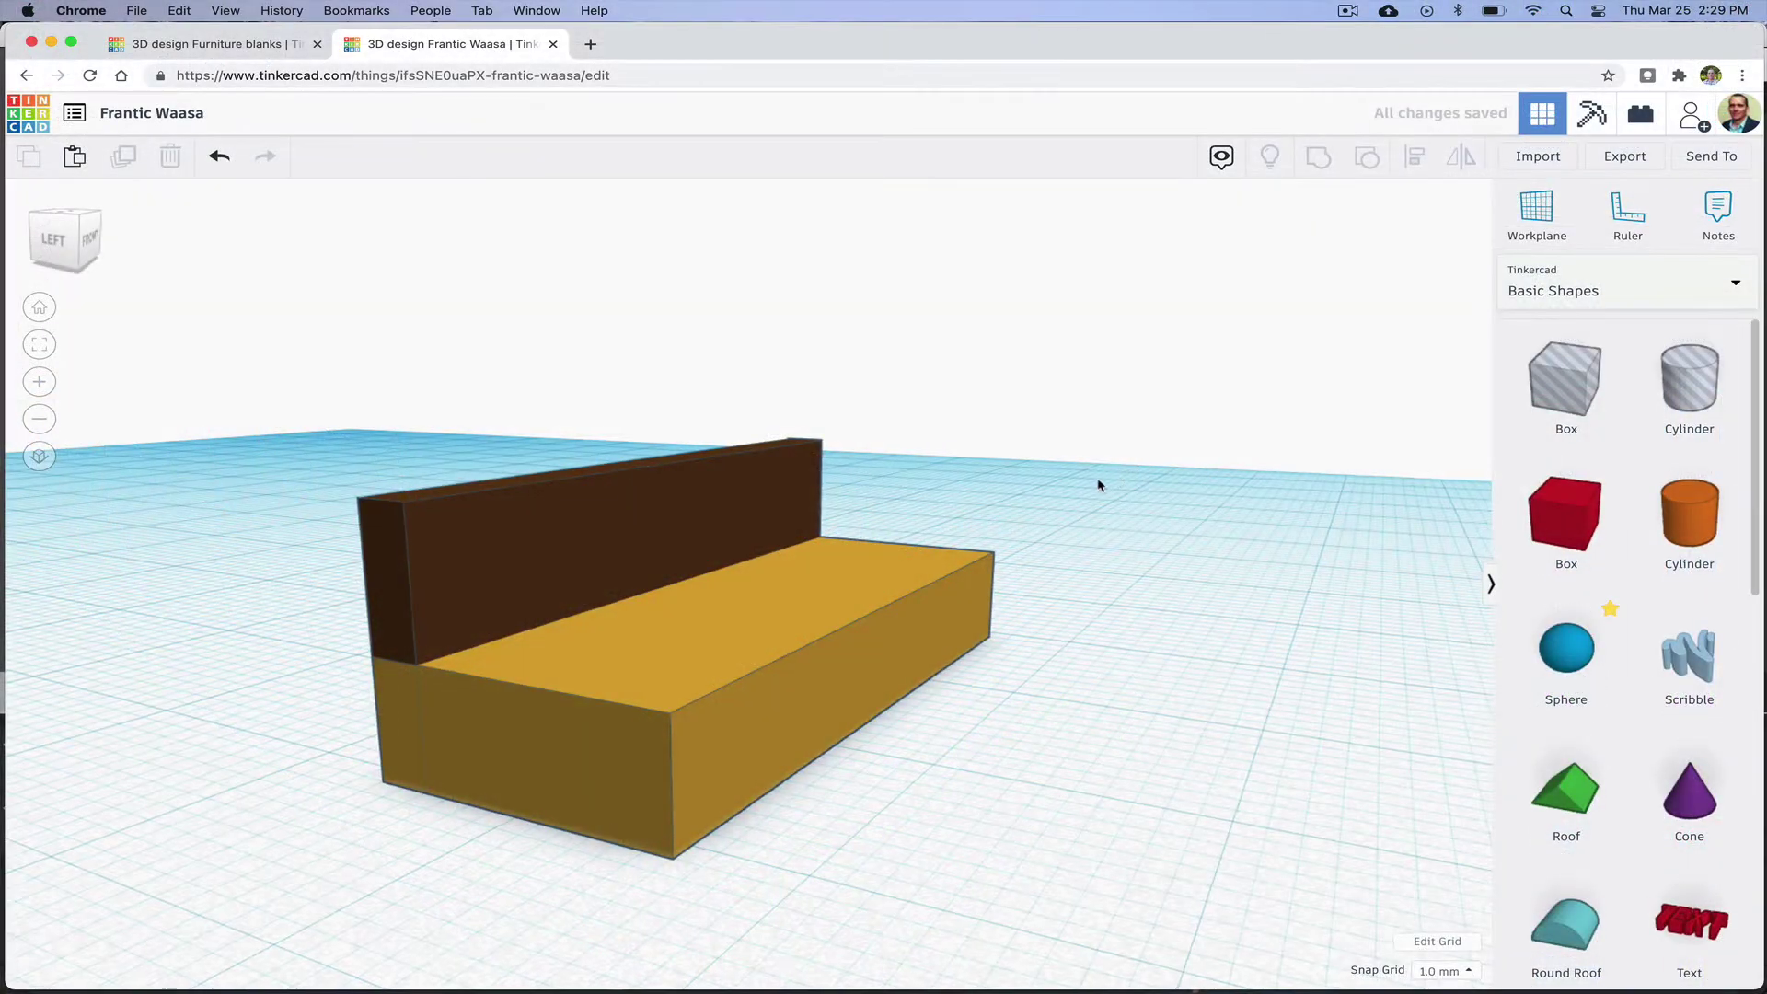
Step: Duplicate the yellow seat box in place and stretch the copy lengthwise past both ends to about 45 mm
{"action": "right_click_drag", "start_coordinate": [1097, 481], "coordinate": [1173, 475]}
{"action": "left_click", "coordinate": [760, 745]}
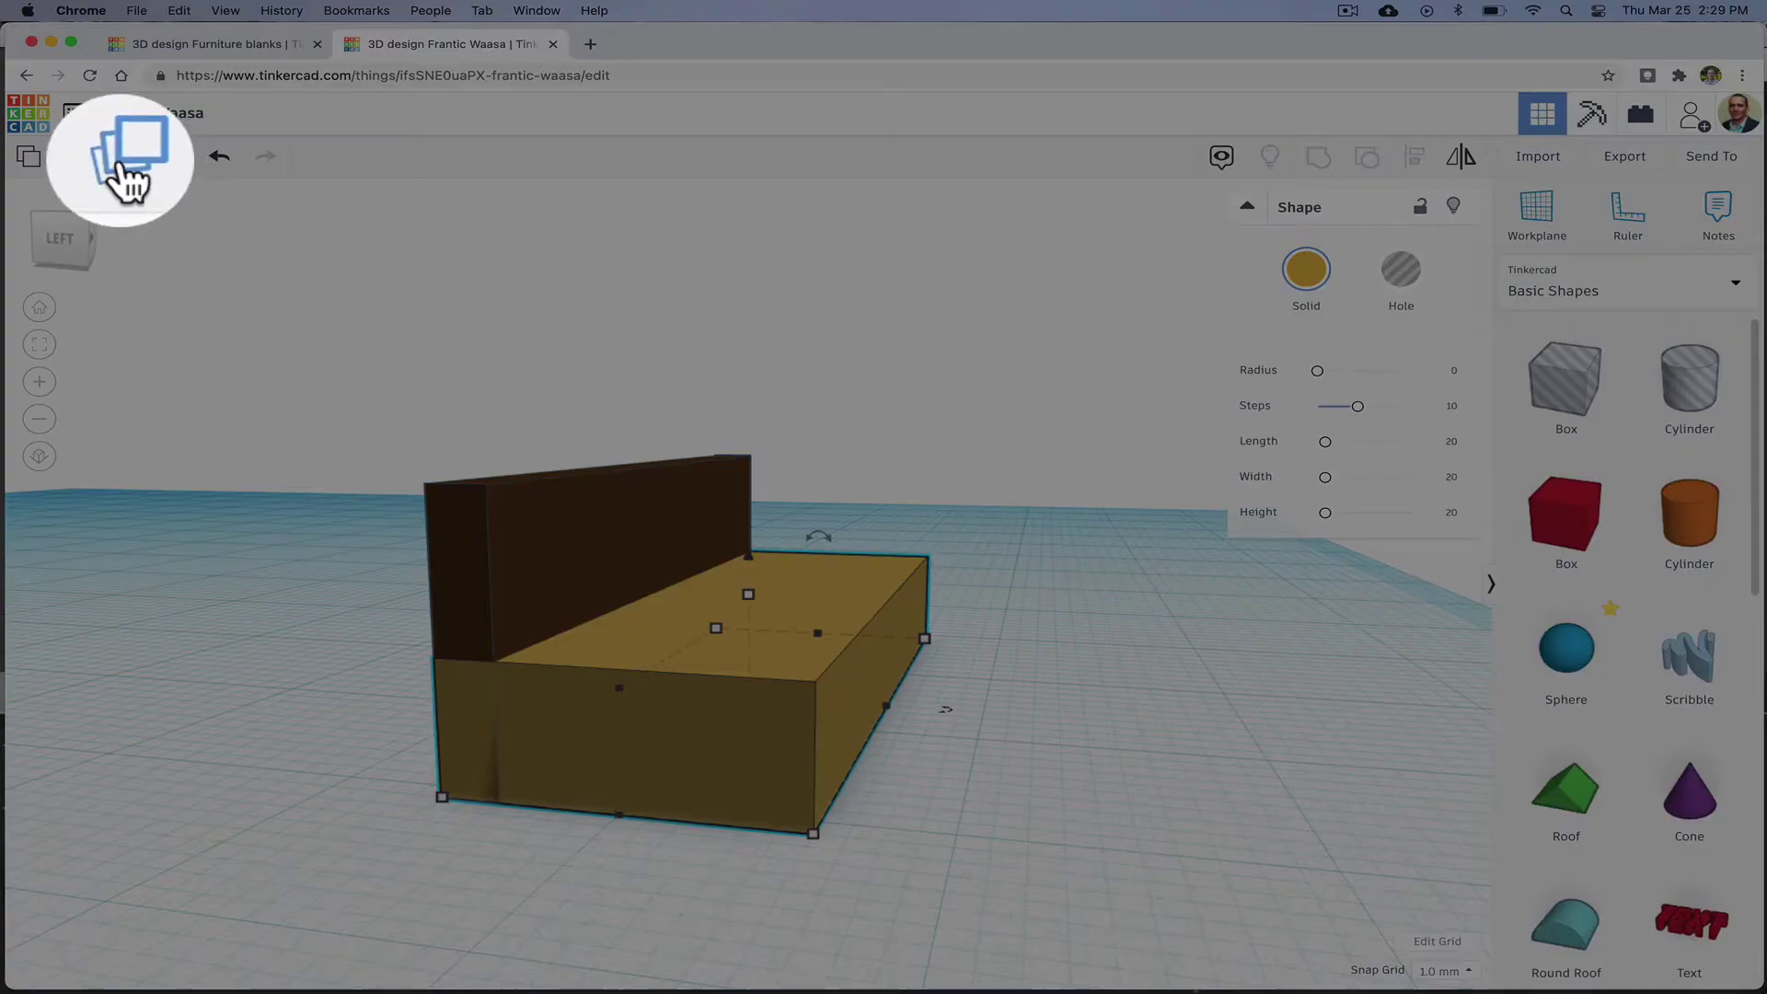
{"action": "left_click", "coordinate": [122, 157]}
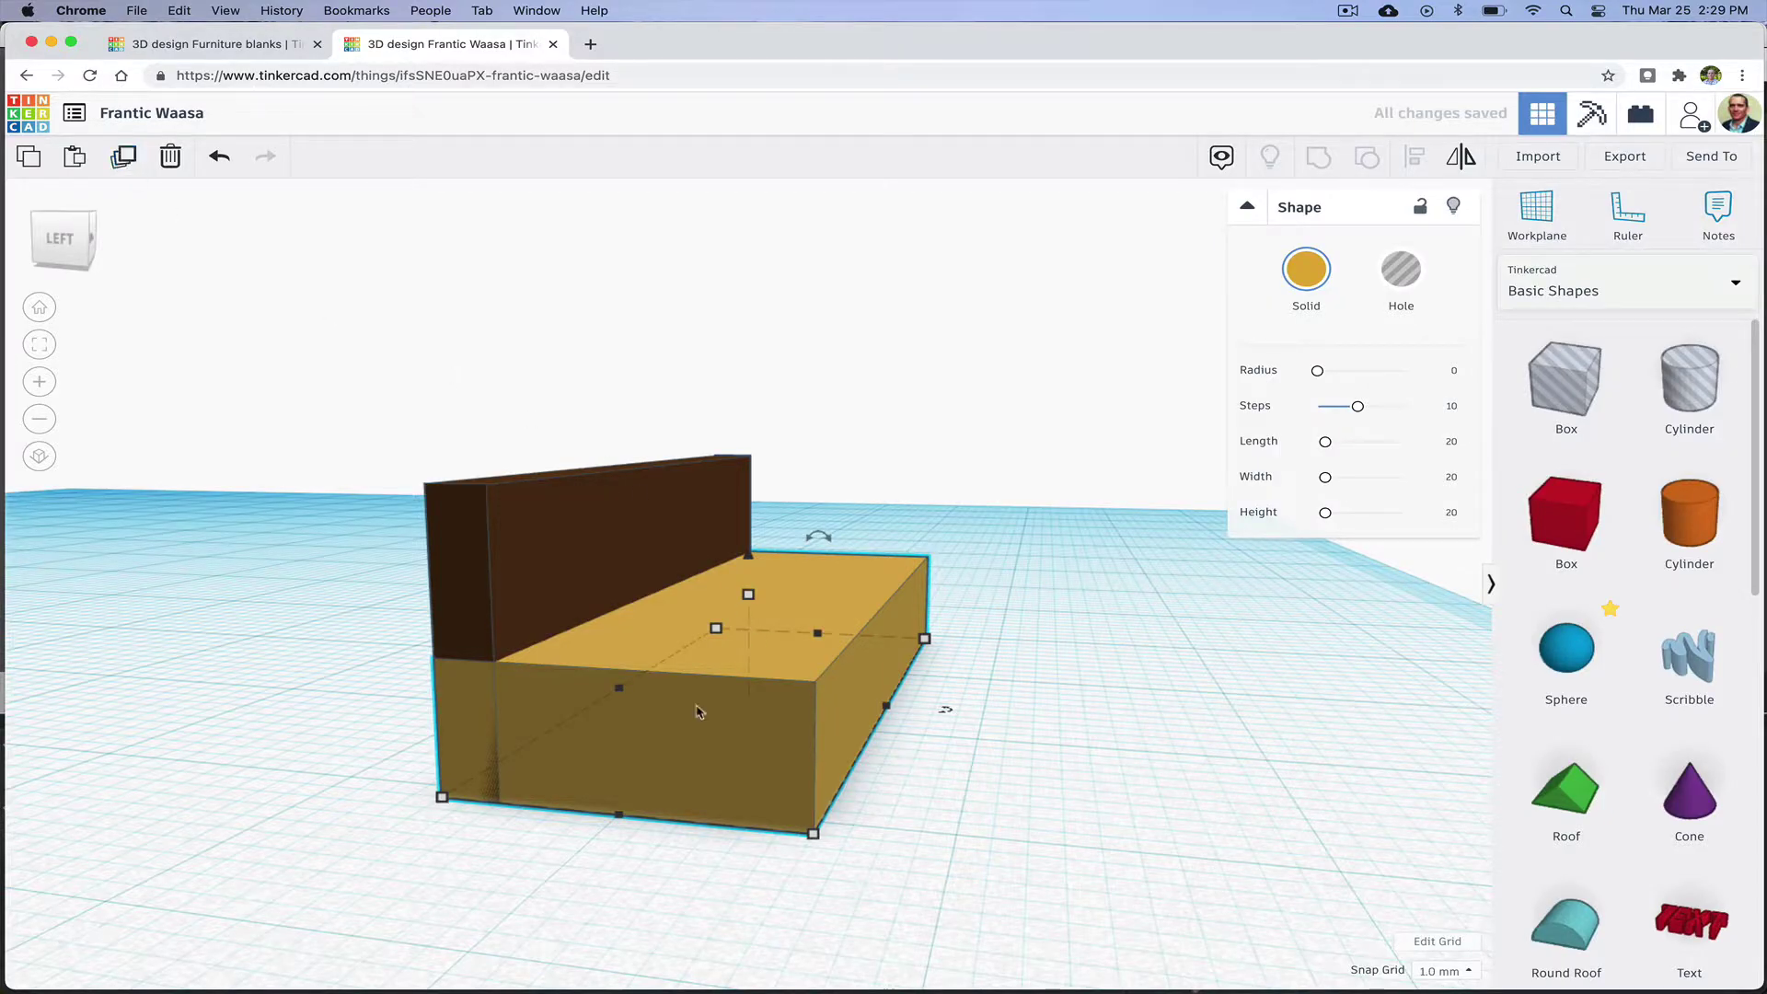
{"action": "right_click_drag", "start_coordinate": [696, 712], "coordinate": [762, 723]}
{"action": "left_click_drag", "start_coordinate": [695, 835], "coordinate": [690, 961]}
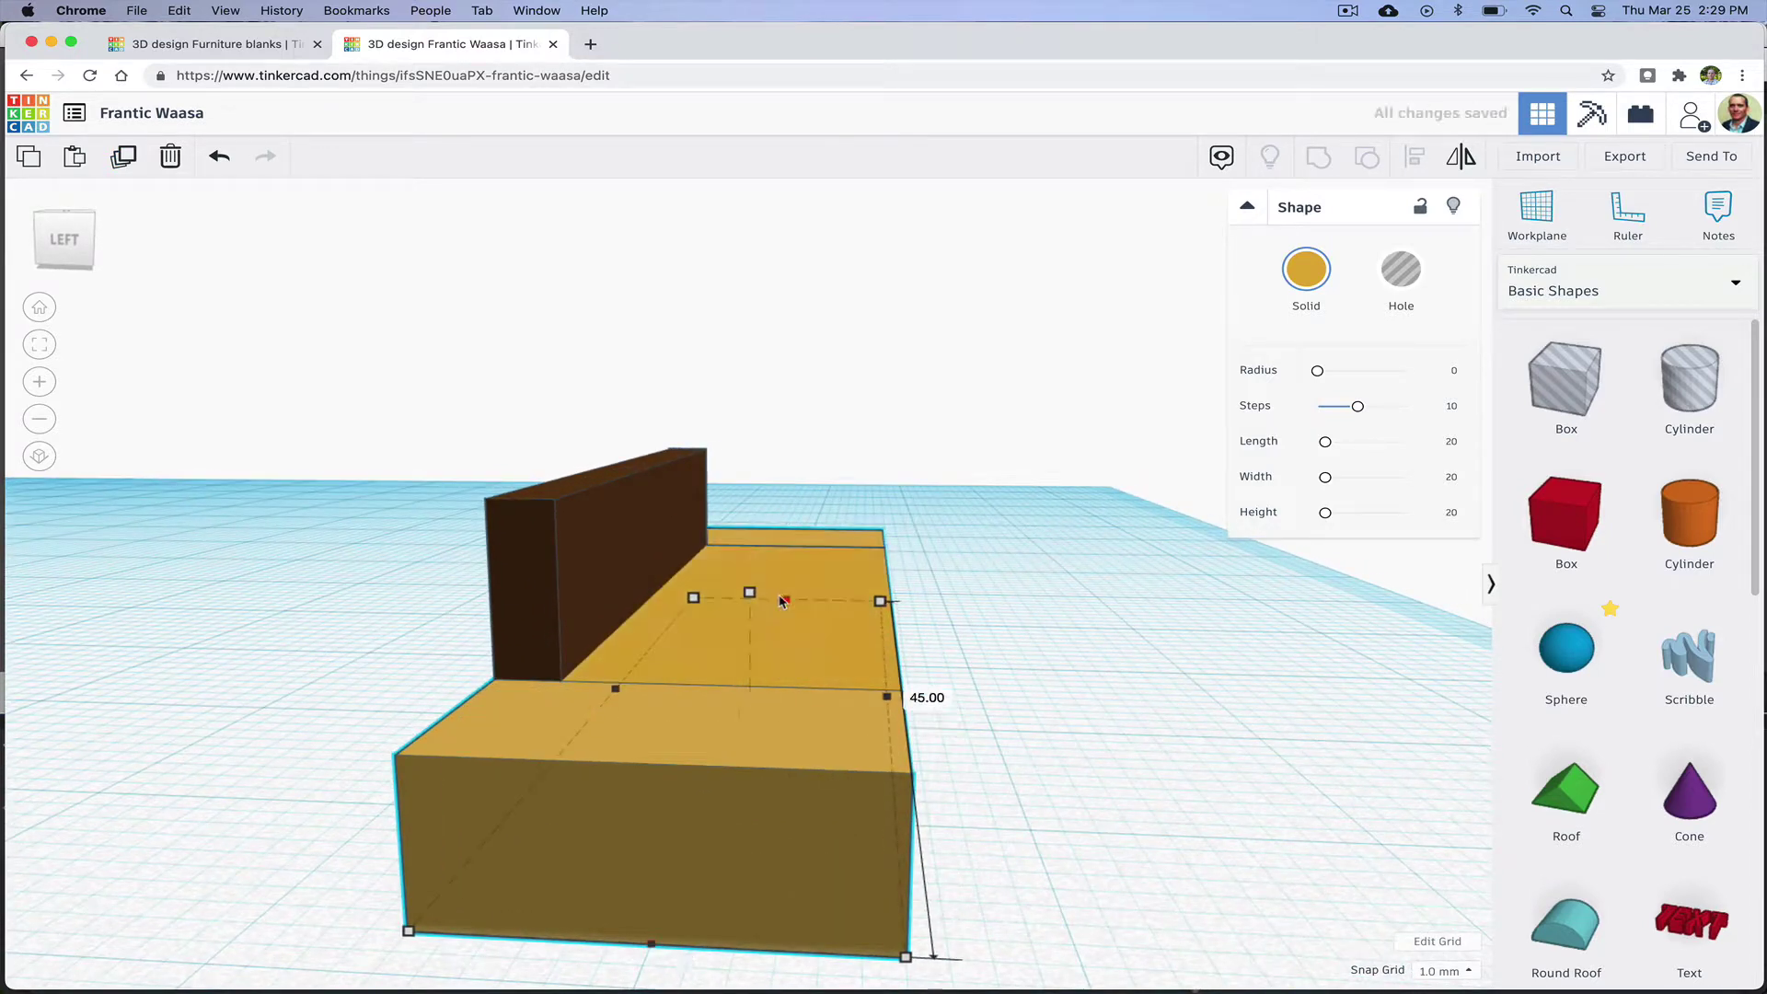
Step: Turn the stretched copy into a hole, reduce its depth to leave leg material, and lower its height to 4 mm
{"action": "right_click_drag", "start_coordinate": [1140, 643], "coordinate": [1027, 674]}
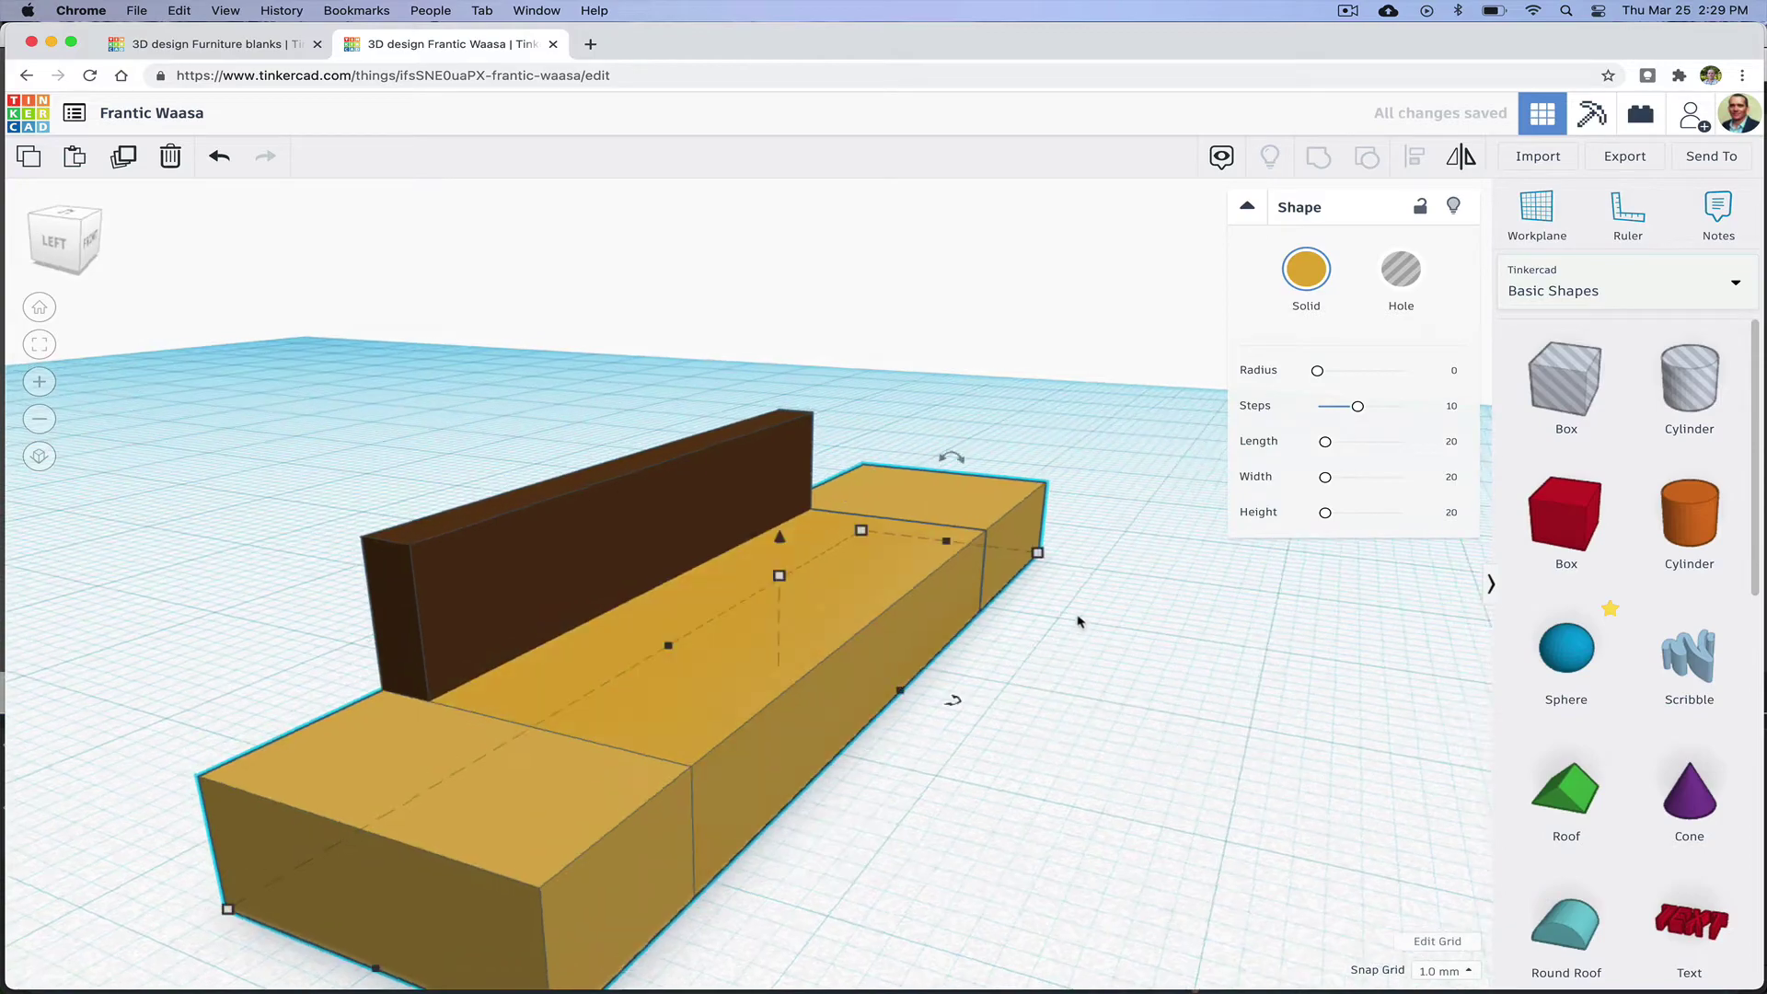
{"action": "left_click", "coordinate": [1400, 269]}
{"action": "right_click_drag", "start_coordinate": [1151, 572], "coordinate": [800, 595]}
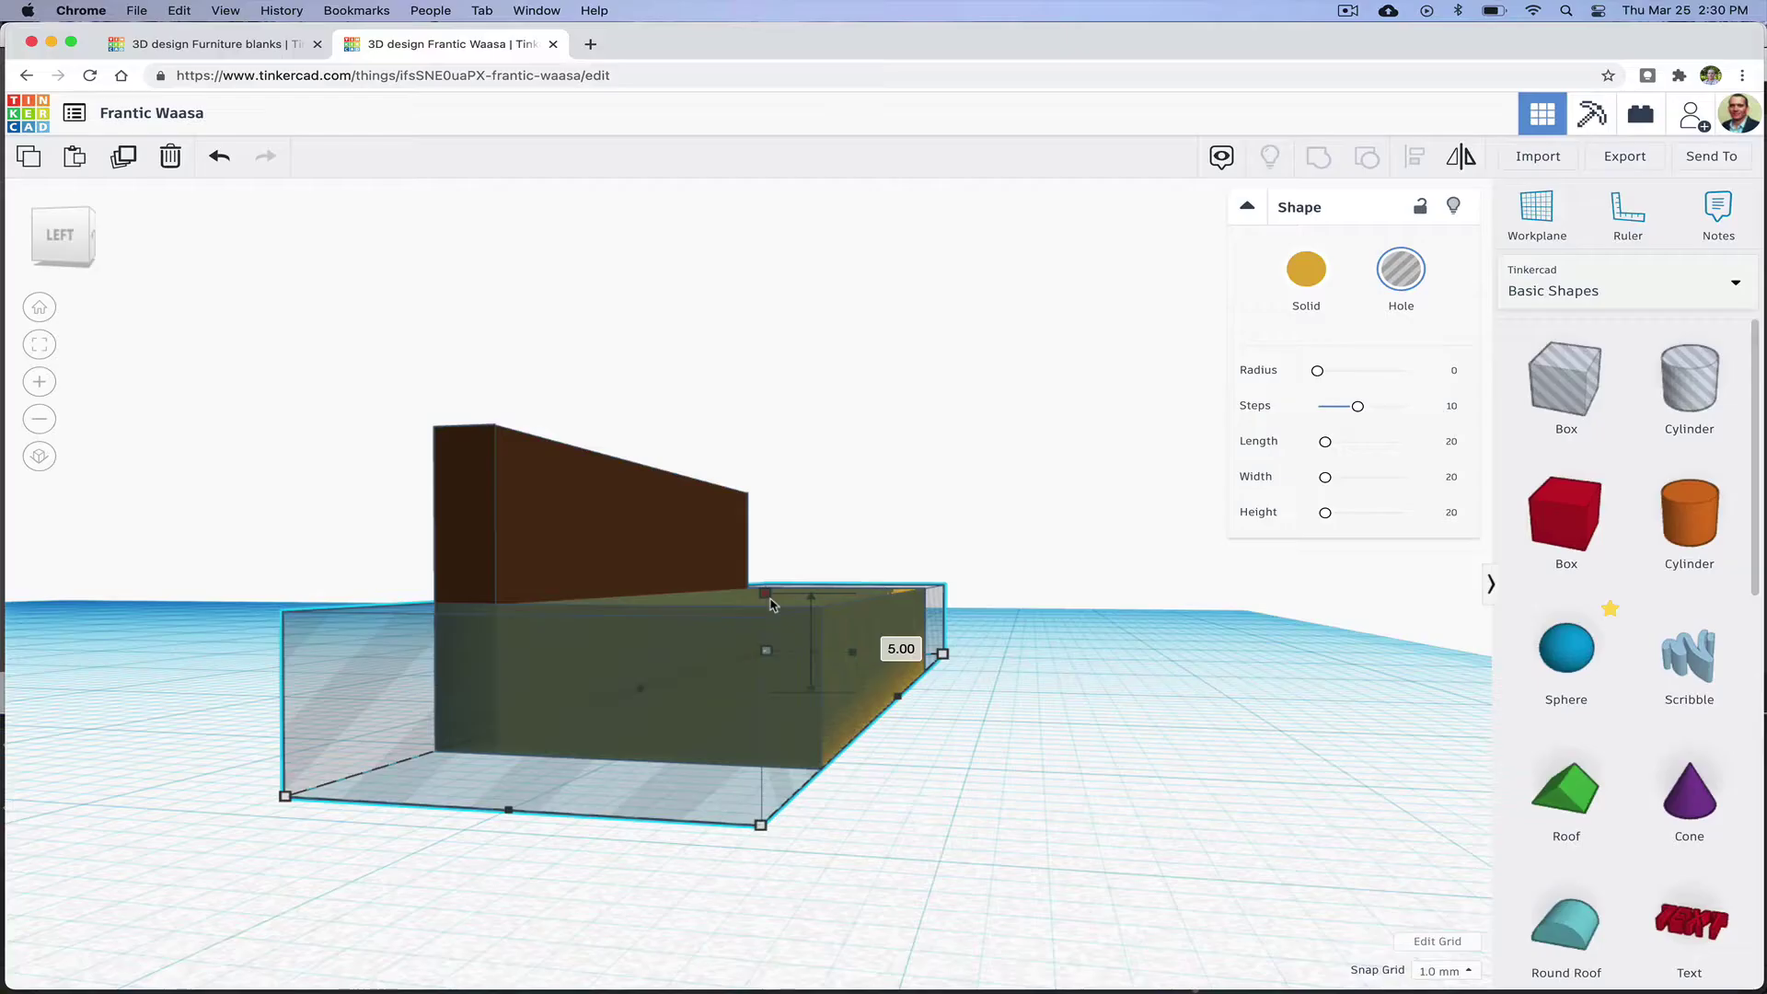
{"action": "left_click_drag", "start_coordinate": [771, 604], "coordinate": [772, 612]}
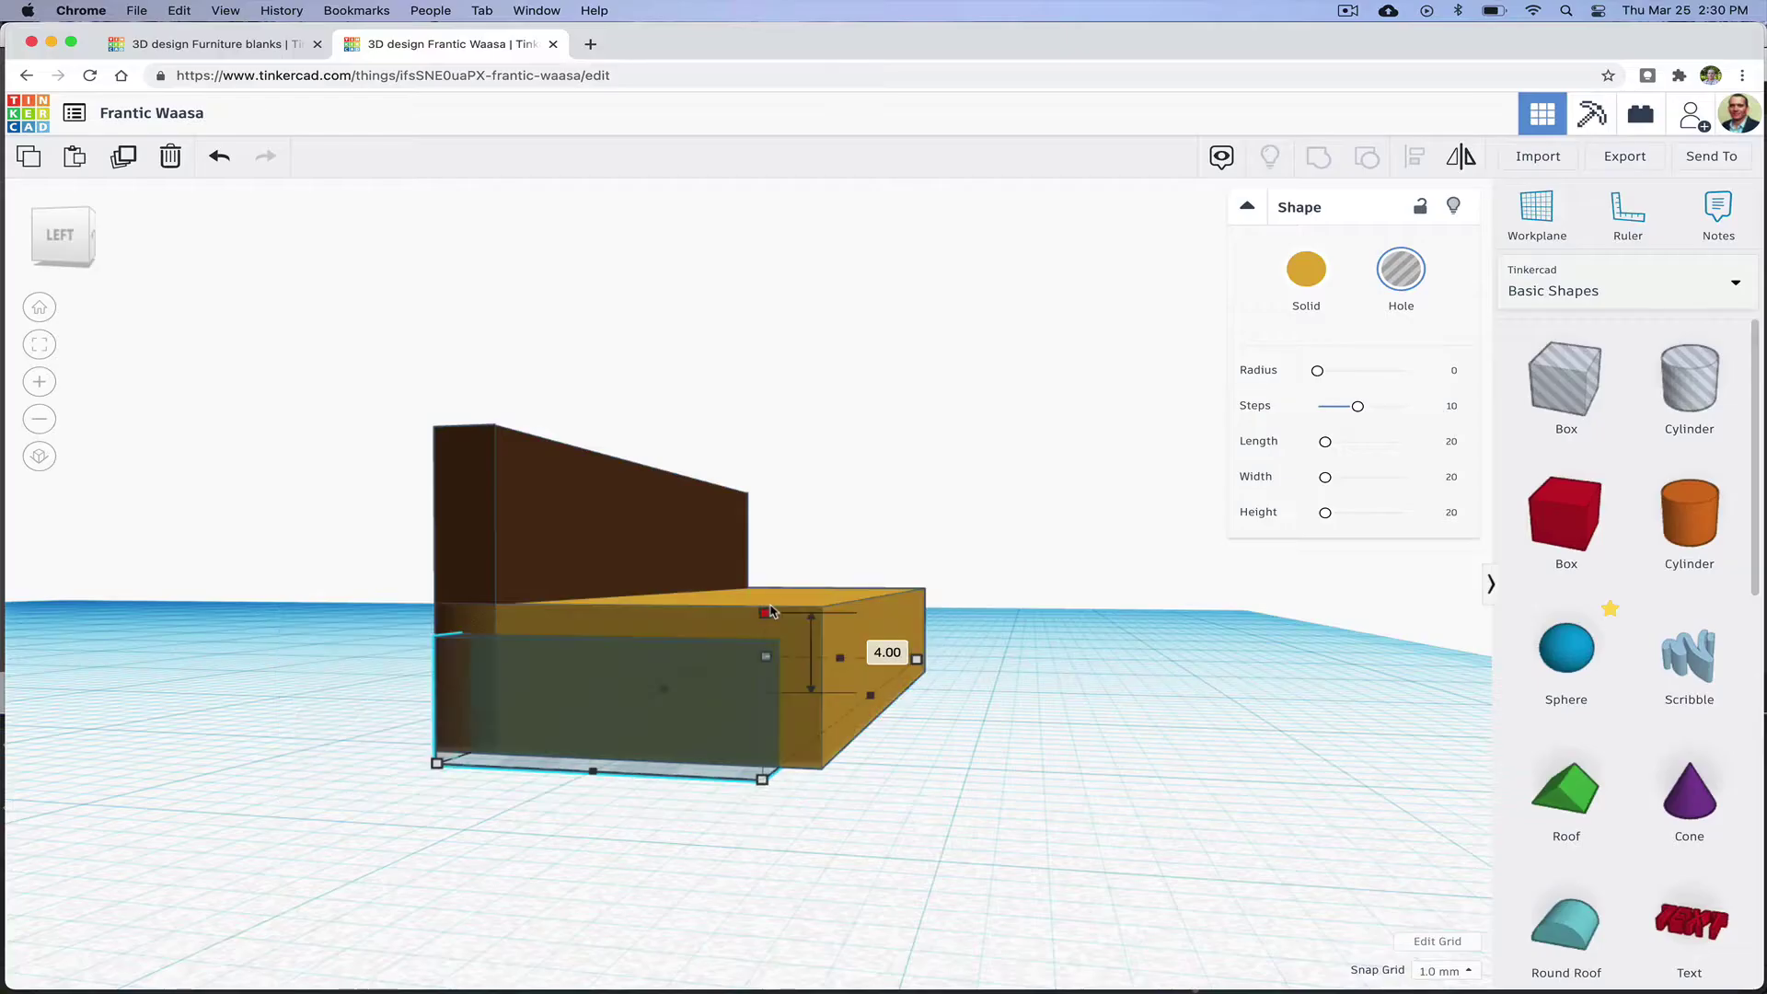
Step: Duplicate the hole and resize the copy to stop inside both seat ends and project past the front, about 14.8 mm deep
{"action": "right_click_drag", "start_coordinate": [868, 506], "coordinate": [538, 572]}
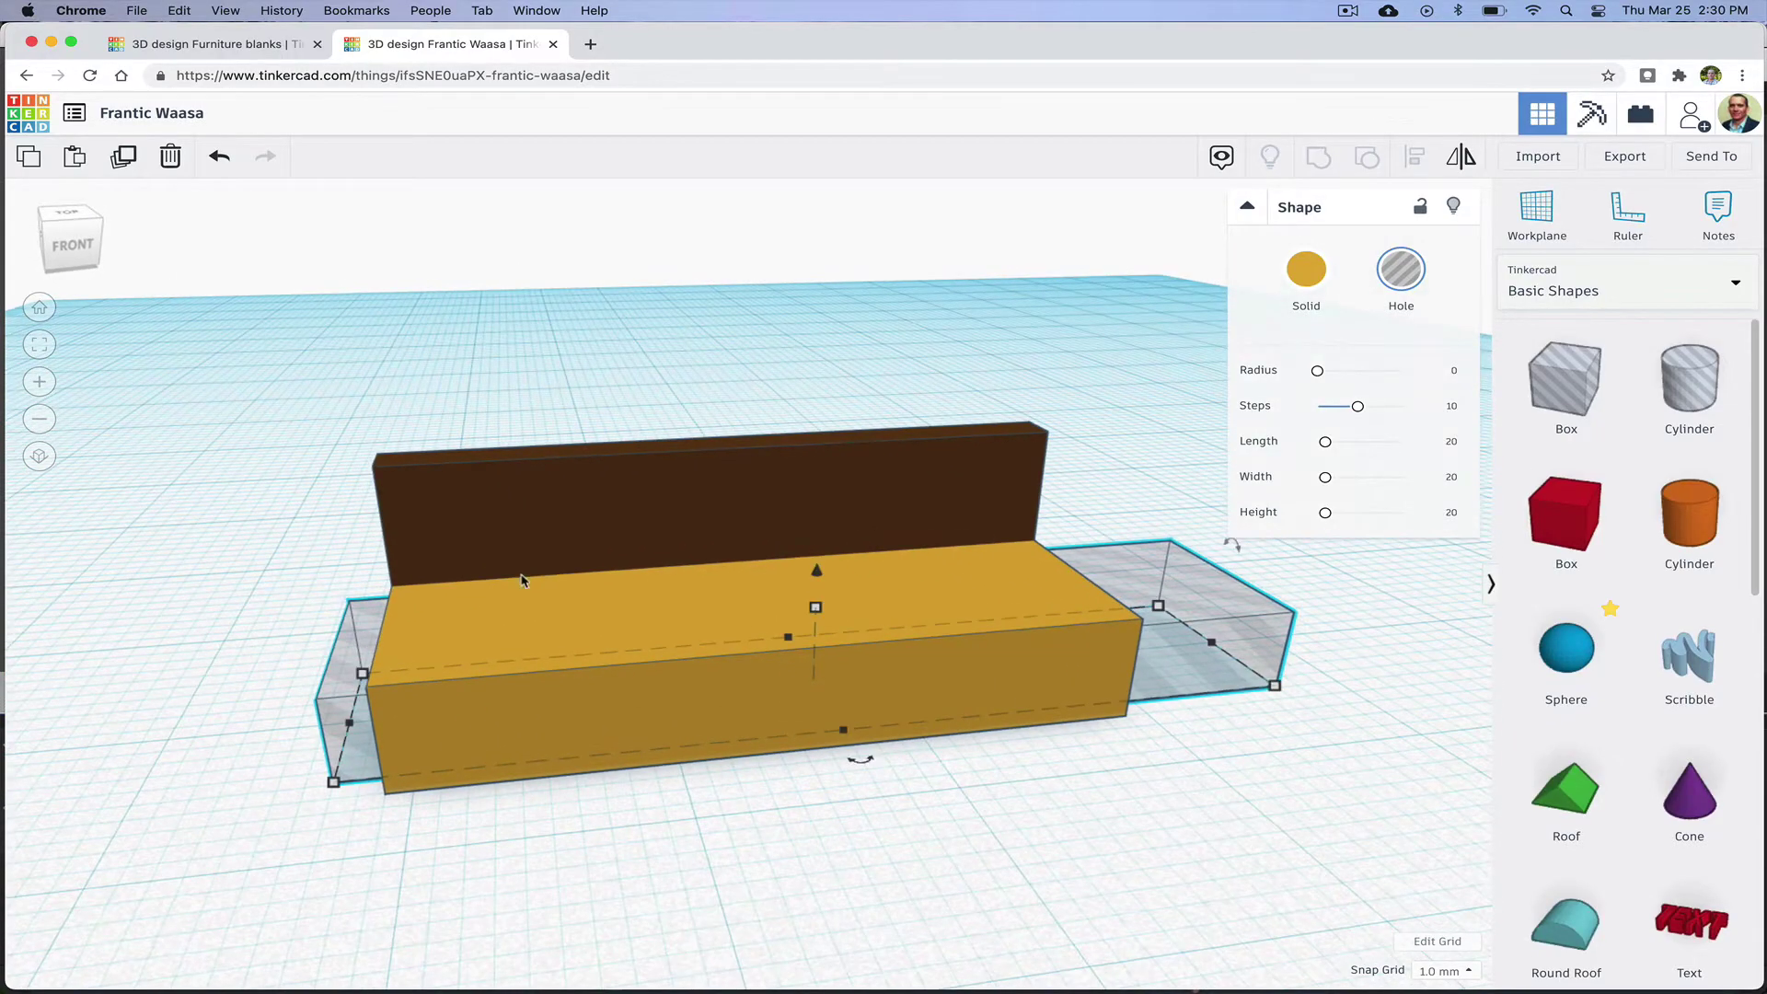
{"action": "left_click", "coordinate": [325, 543]}
{"action": "right_click_drag", "start_coordinate": [325, 543], "coordinate": [386, 712]}
{"action": "left_click", "coordinate": [387, 712]}
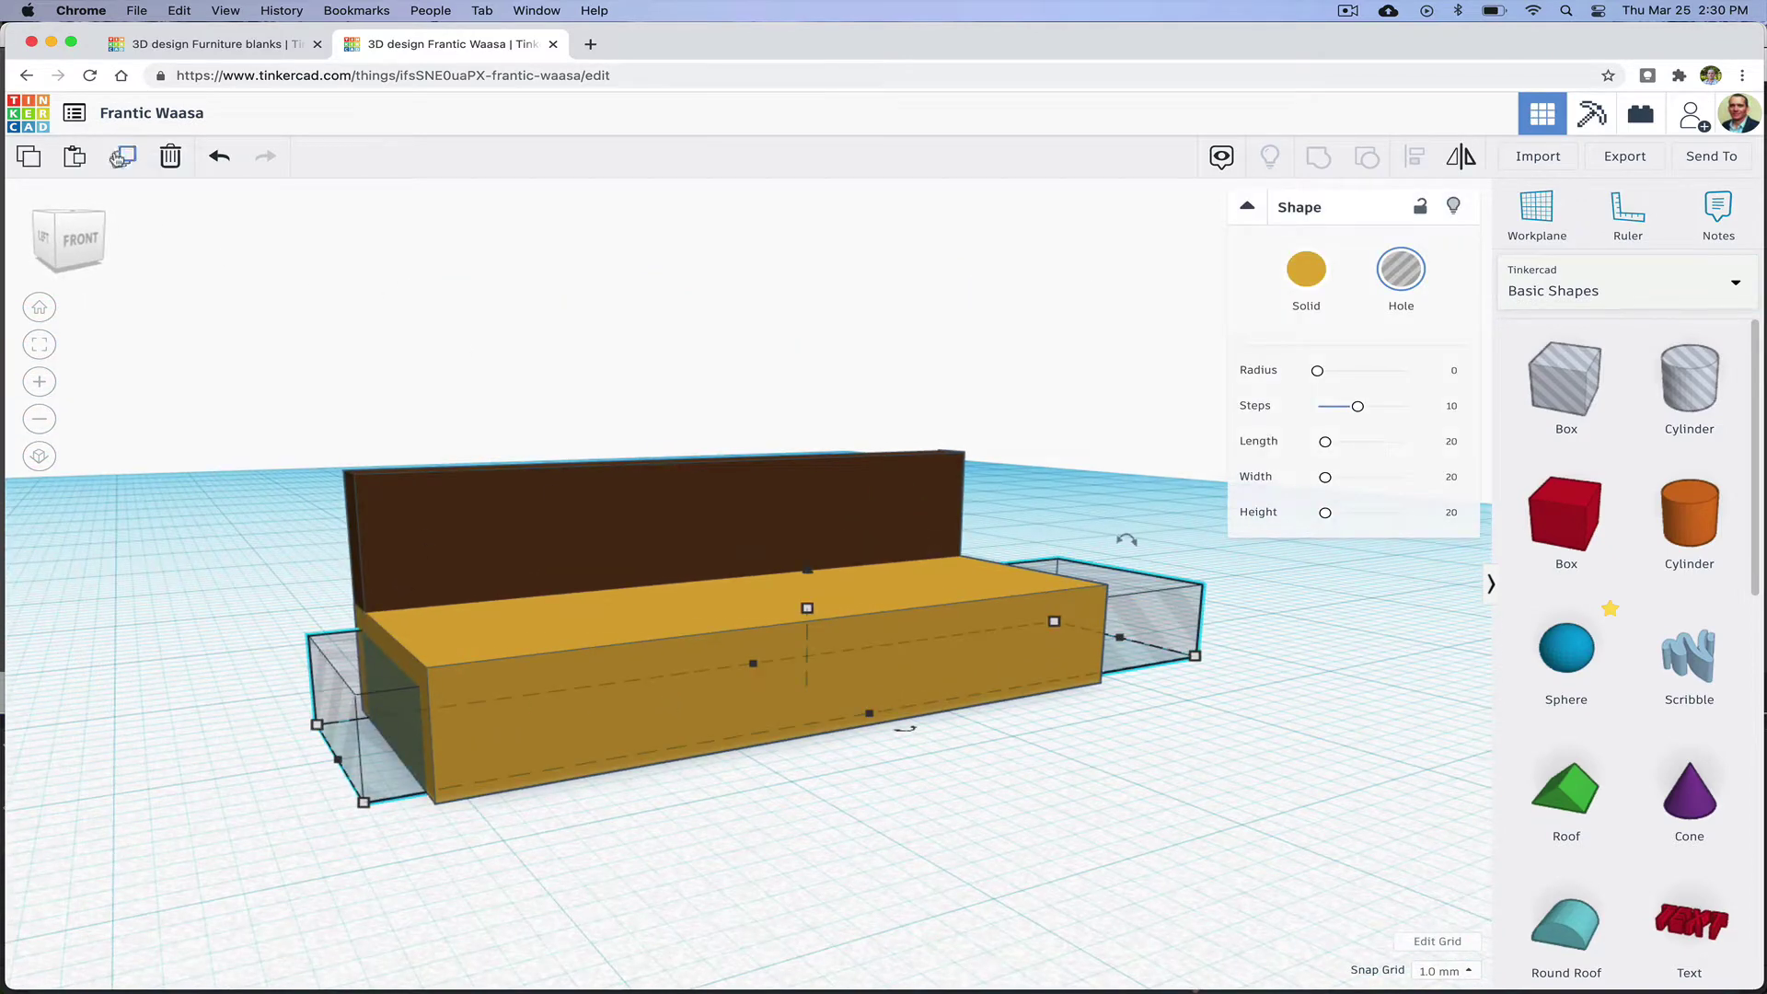
{"action": "left_click", "coordinate": [120, 159]}
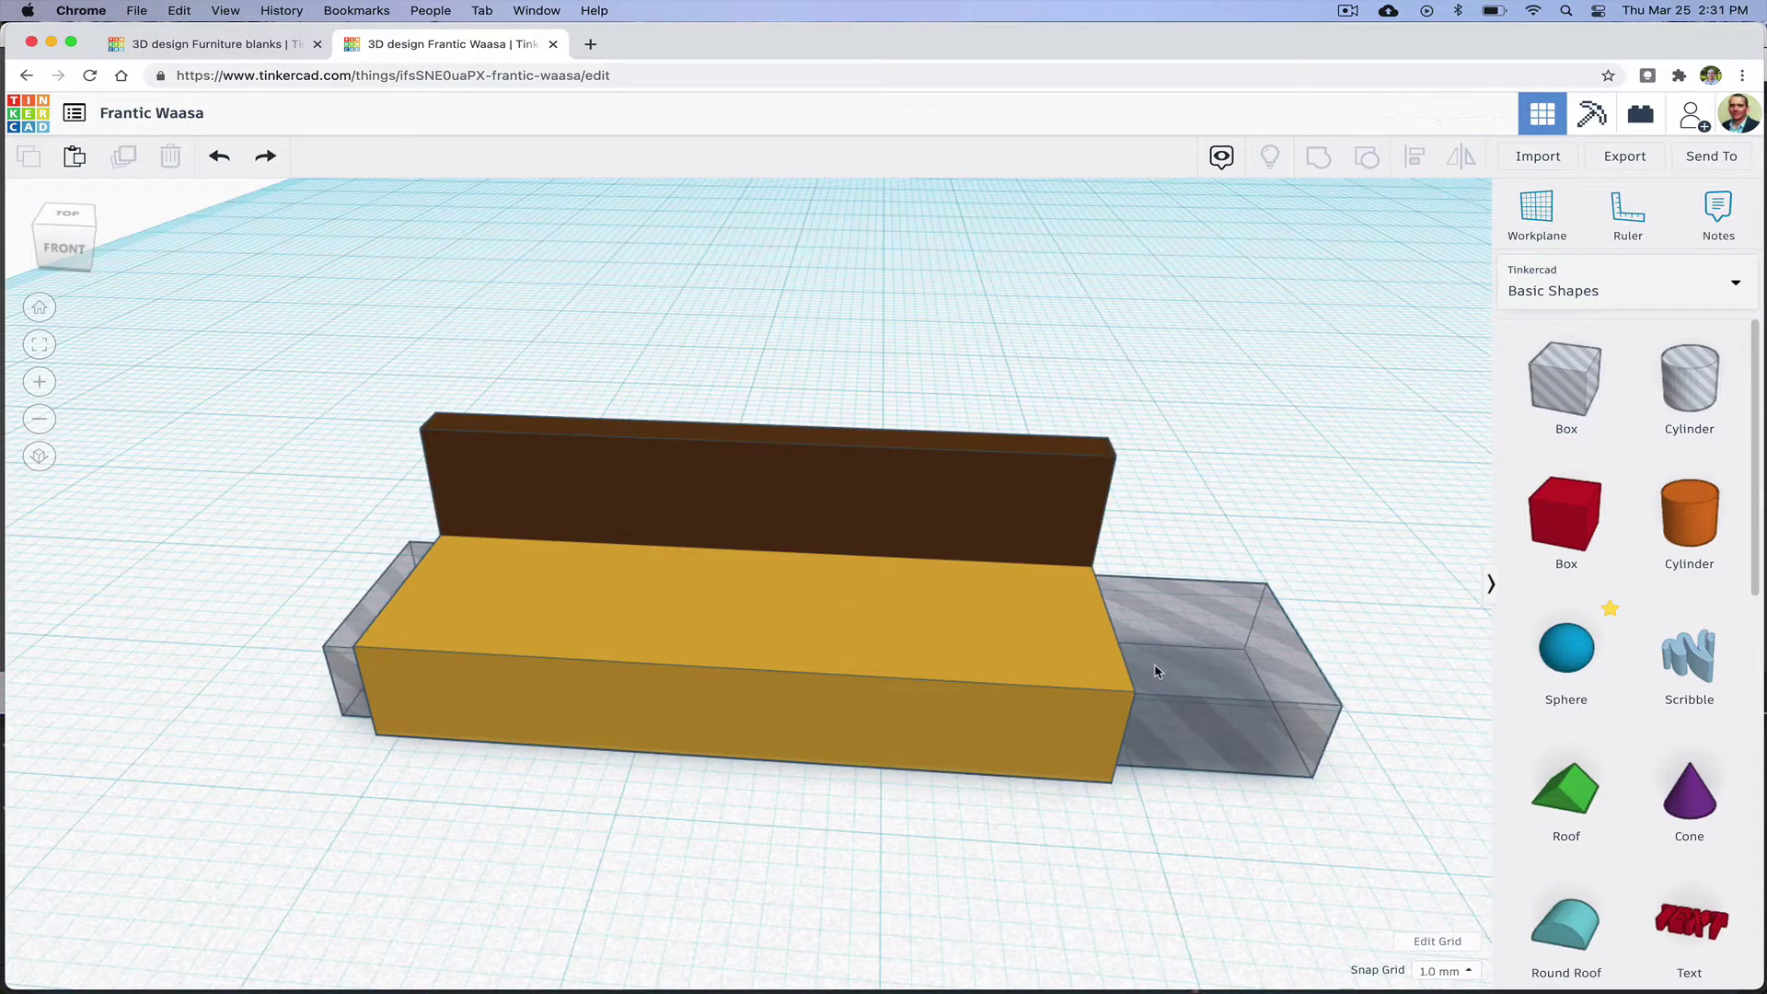
{"action": "left_click", "coordinate": [1158, 672]}
{"action": "left_click_drag", "start_coordinate": [1276, 707], "coordinate": [1044, 694]}
{"action": "left_click_drag", "start_coordinate": [689, 741], "coordinate": [694, 832]}
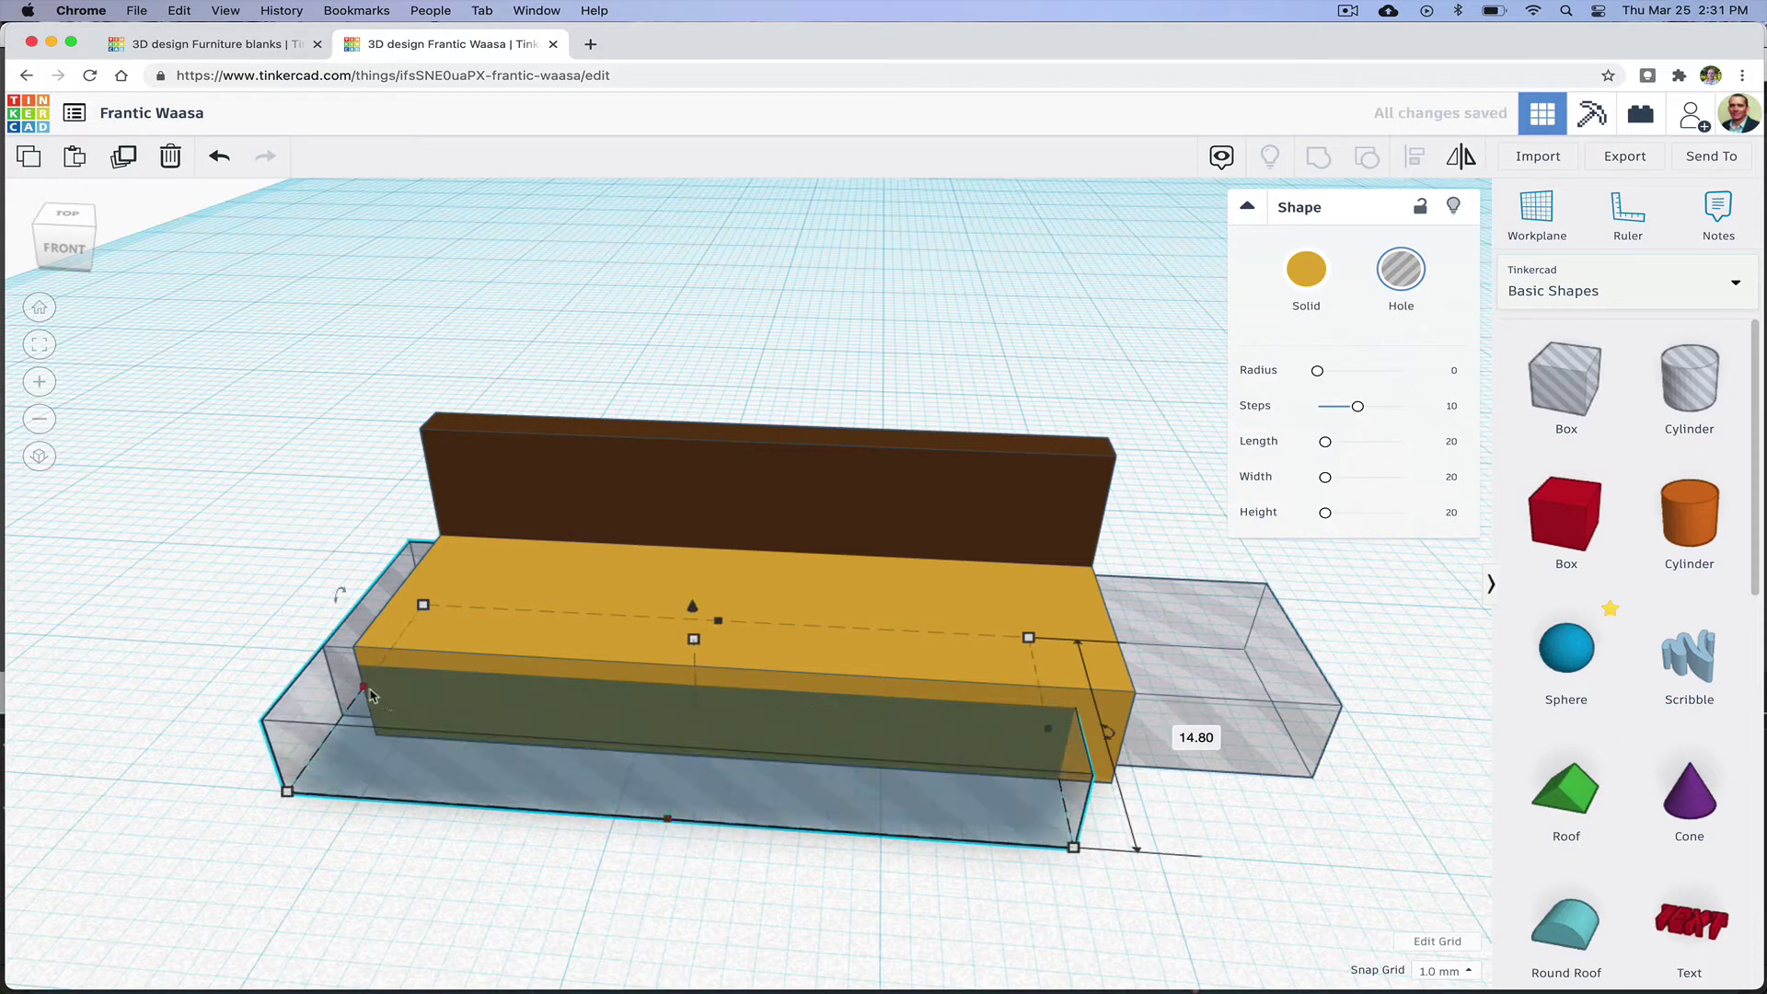
{"action": "left_click_drag", "start_coordinate": [373, 698], "coordinate": [422, 703]}
{"action": "left_click_drag", "start_coordinate": [1047, 730], "coordinate": [1069, 733]}
{"action": "right_click_drag", "start_coordinate": [238, 587], "coordinate": [635, 513]}
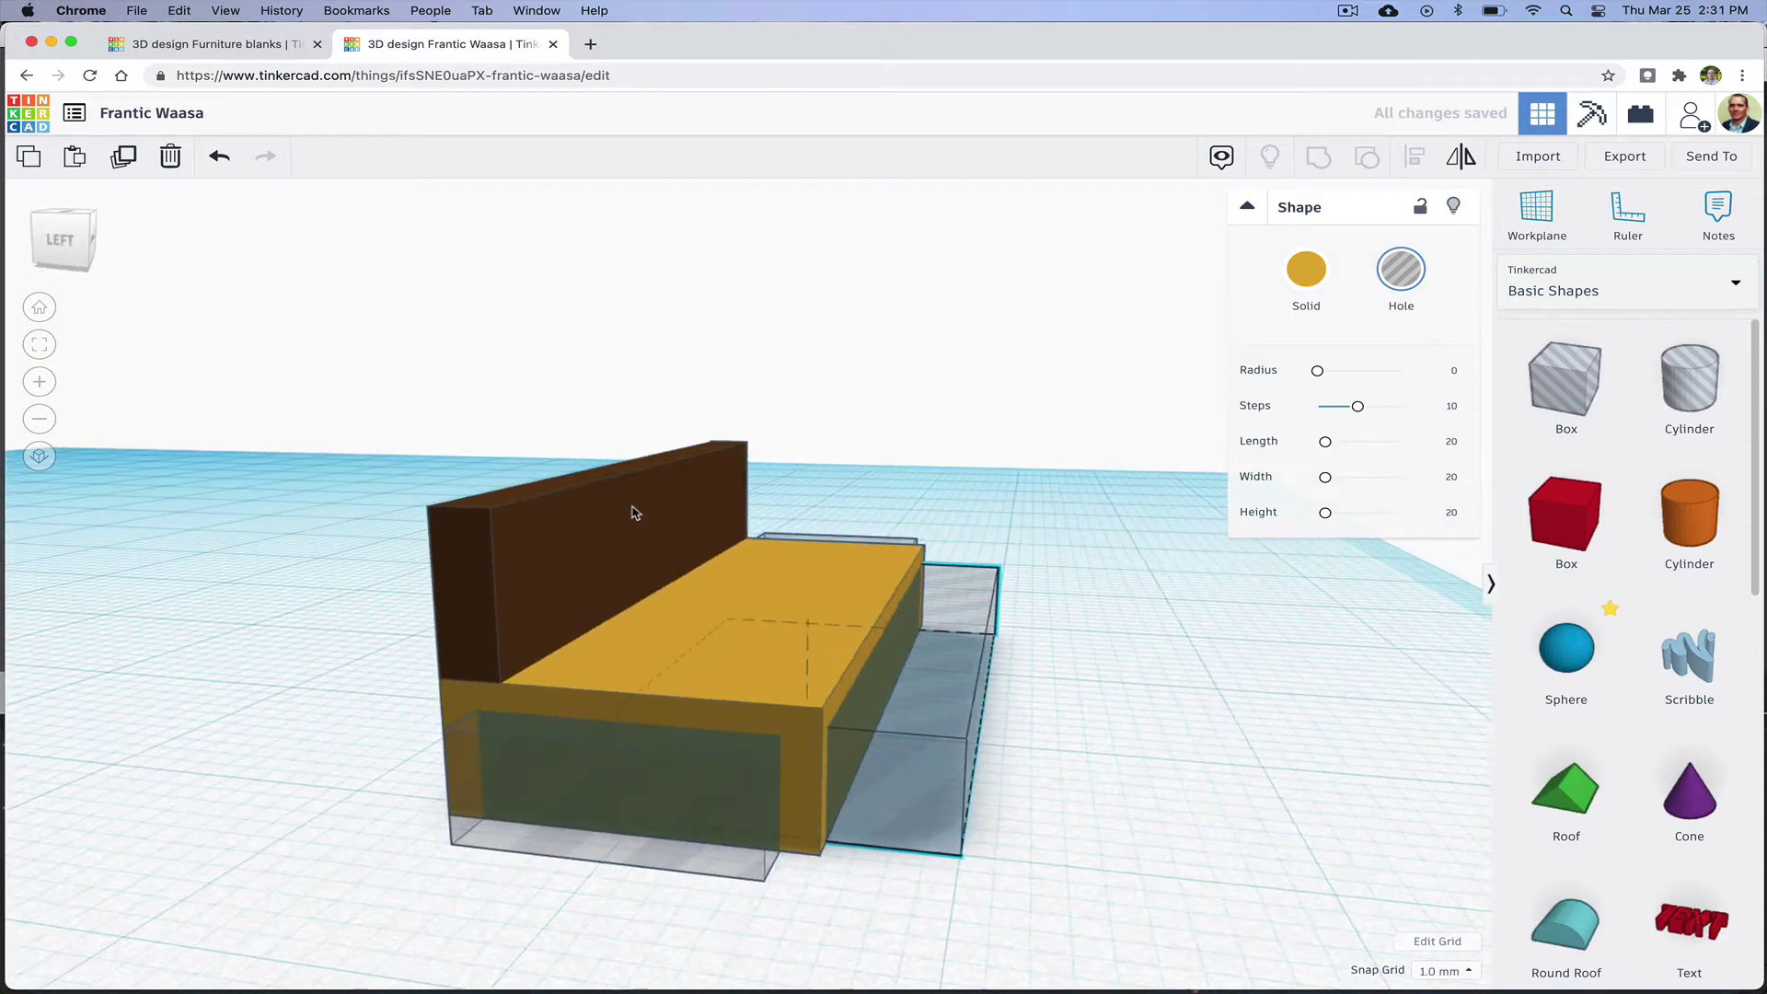
{"action": "left_click", "coordinate": [1091, 776]}
{"action": "right_click_drag", "start_coordinate": [1100, 761], "coordinate": [1137, 783]}
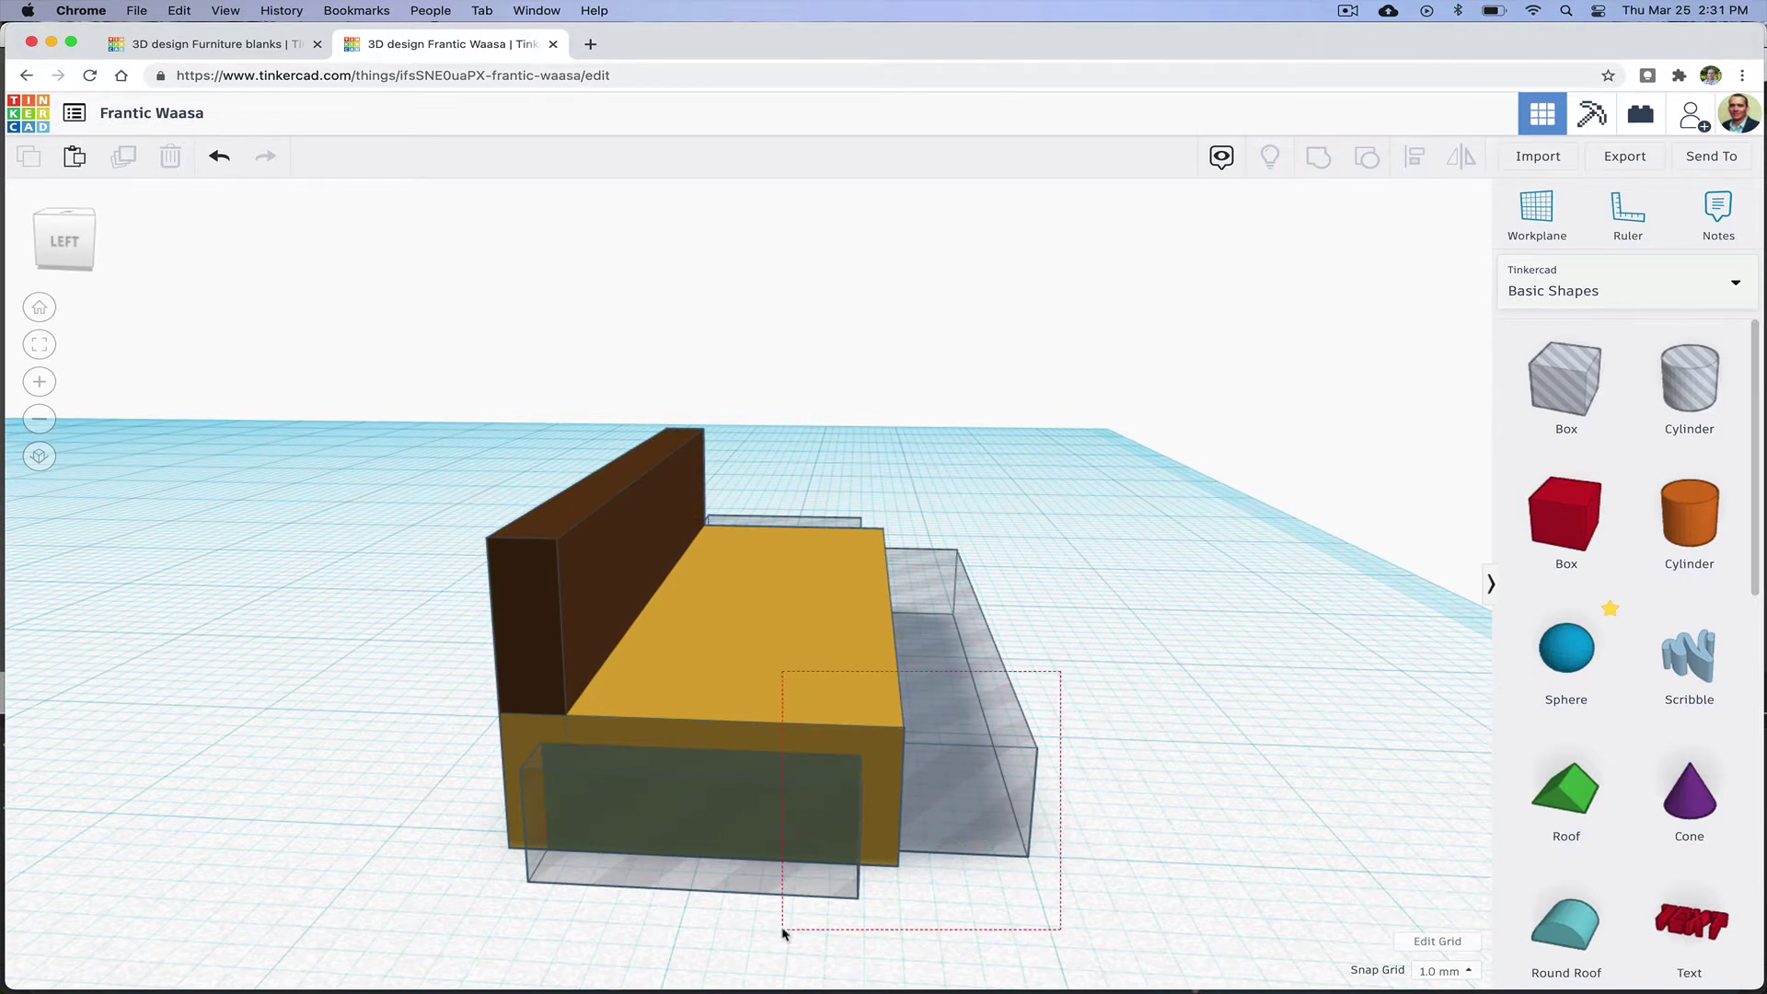
{"action": "left_click_drag", "start_coordinate": [782, 932], "coordinate": [782, 933]}
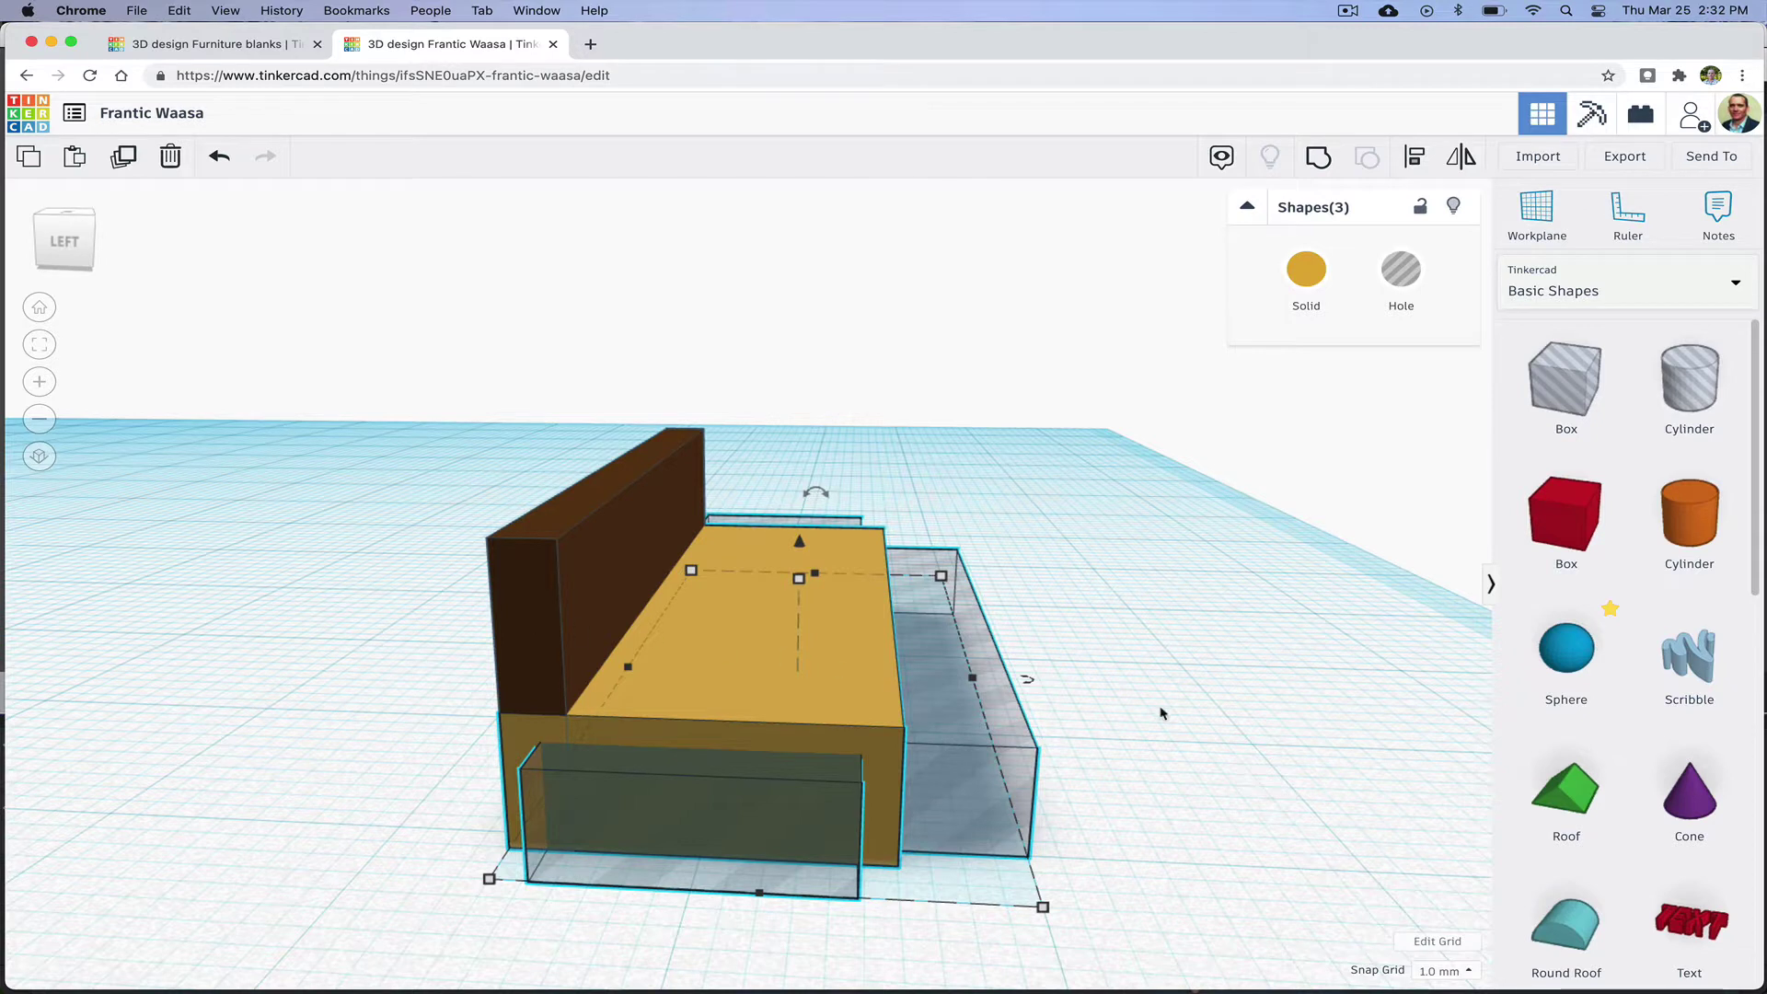
{"action": "left_click", "coordinate": [1228, 721]}
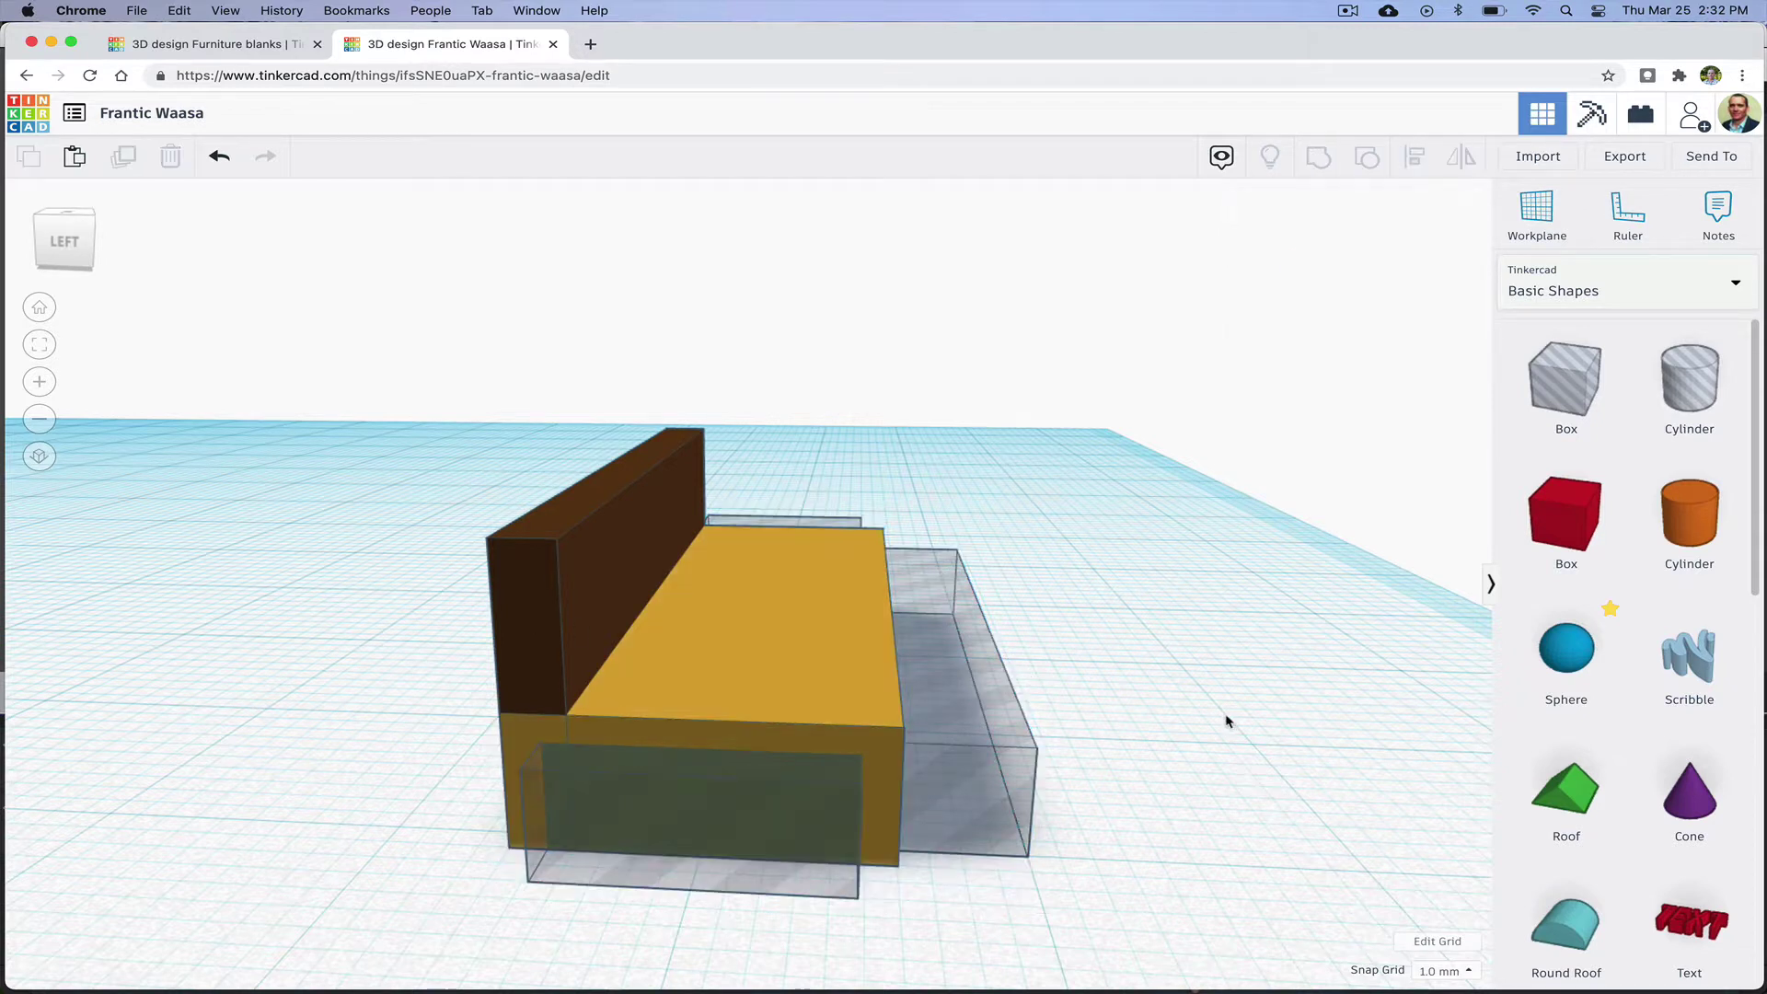
Step: Align both hole boxes and the yellow seat on their centres, lengthwise and front to back
{"action": "left_click", "coordinate": [979, 767]}
{"action": "left_click", "coordinate": [834, 905], "text": "shift"}
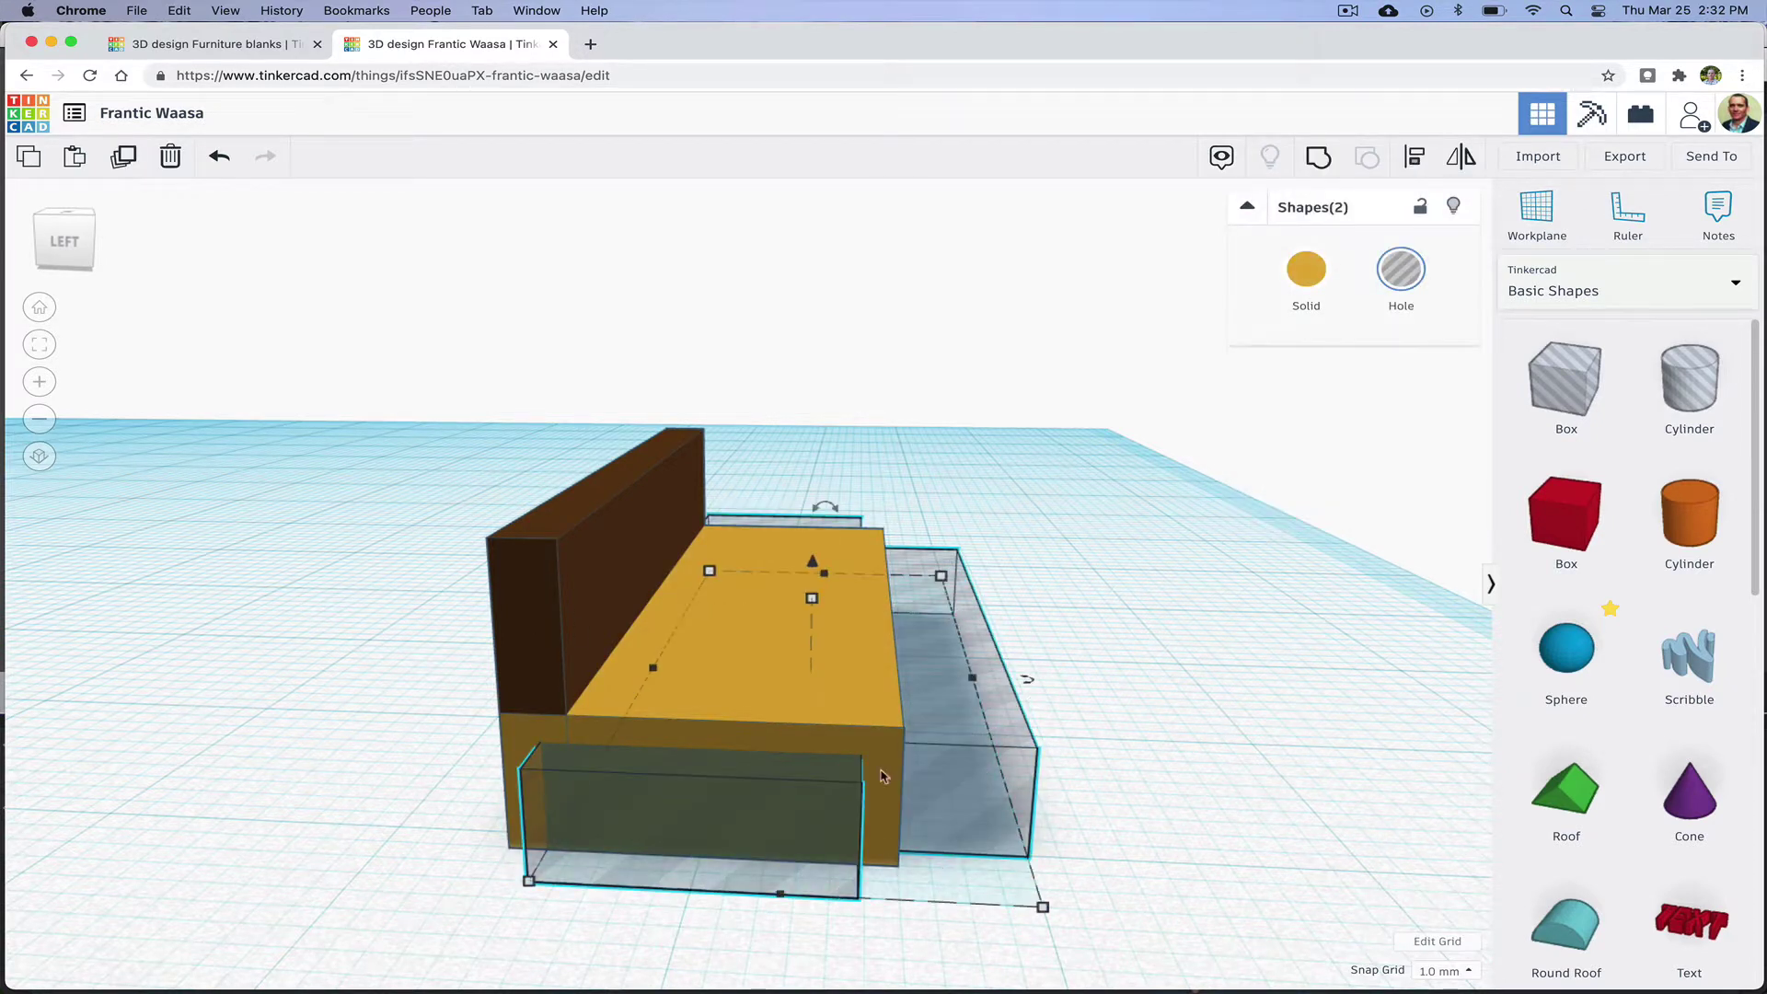
{"action": "left_click", "coordinate": [871, 691], "text": "shift"}
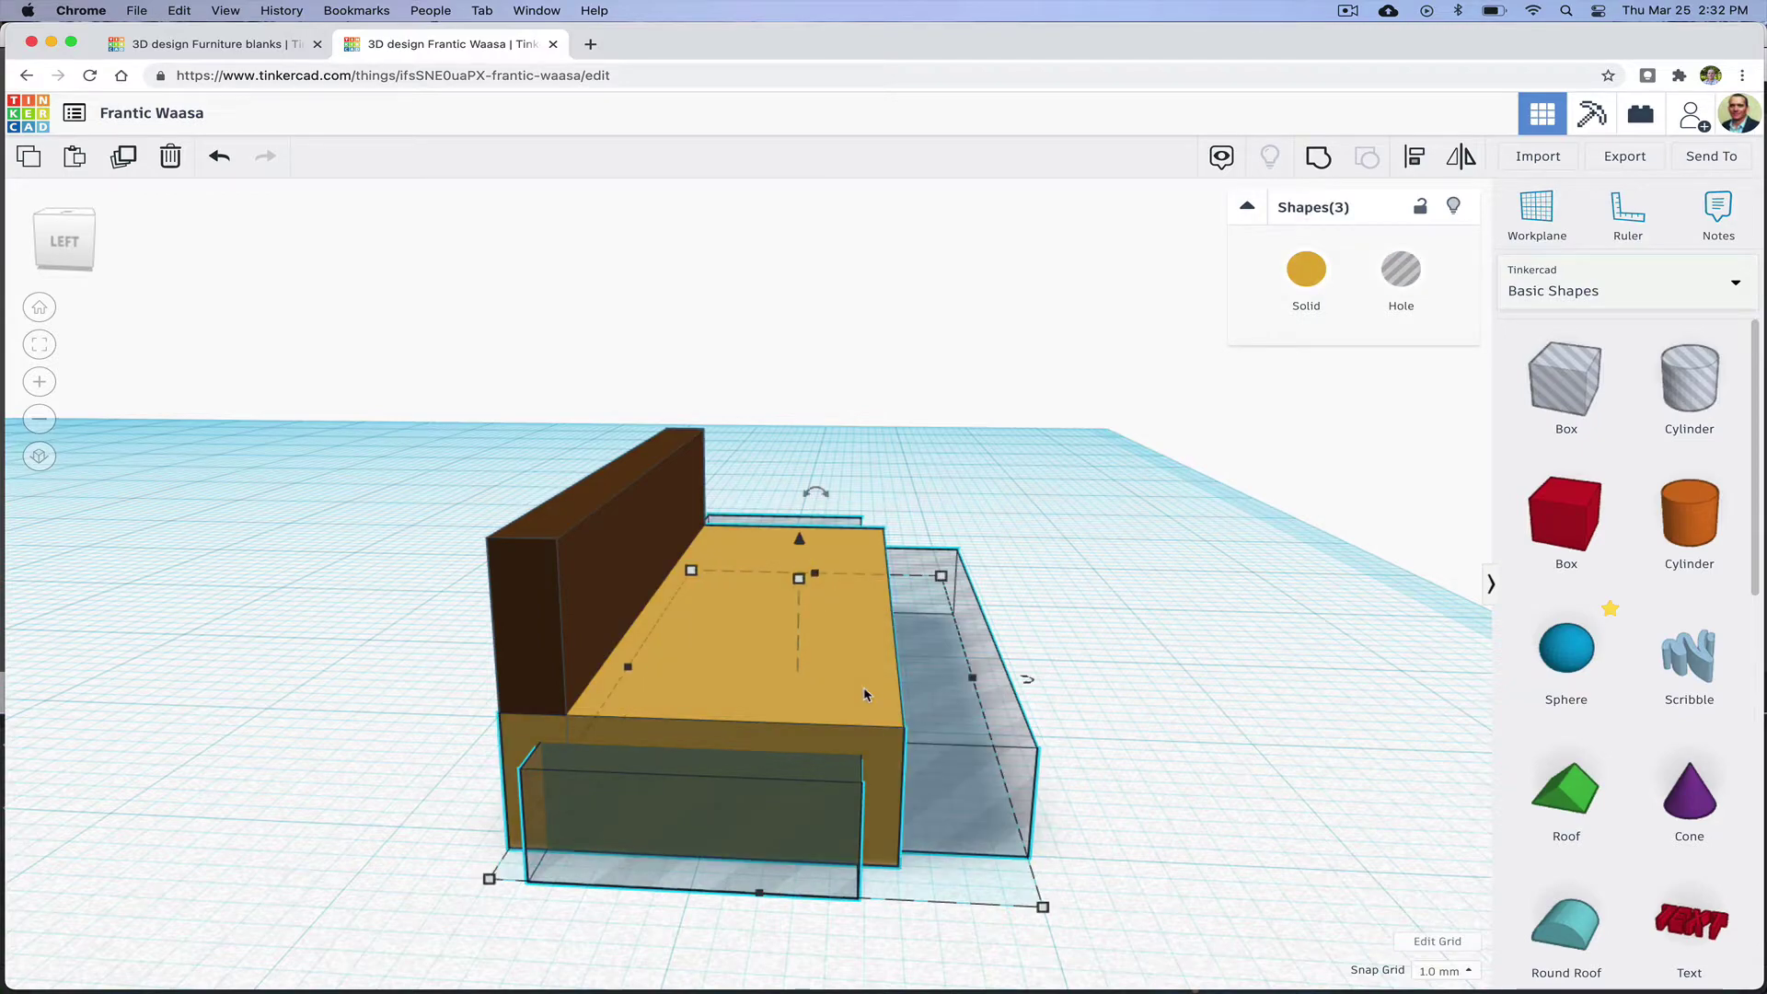
{"action": "right_click_drag", "start_coordinate": [1202, 623], "coordinate": [721, 727]}
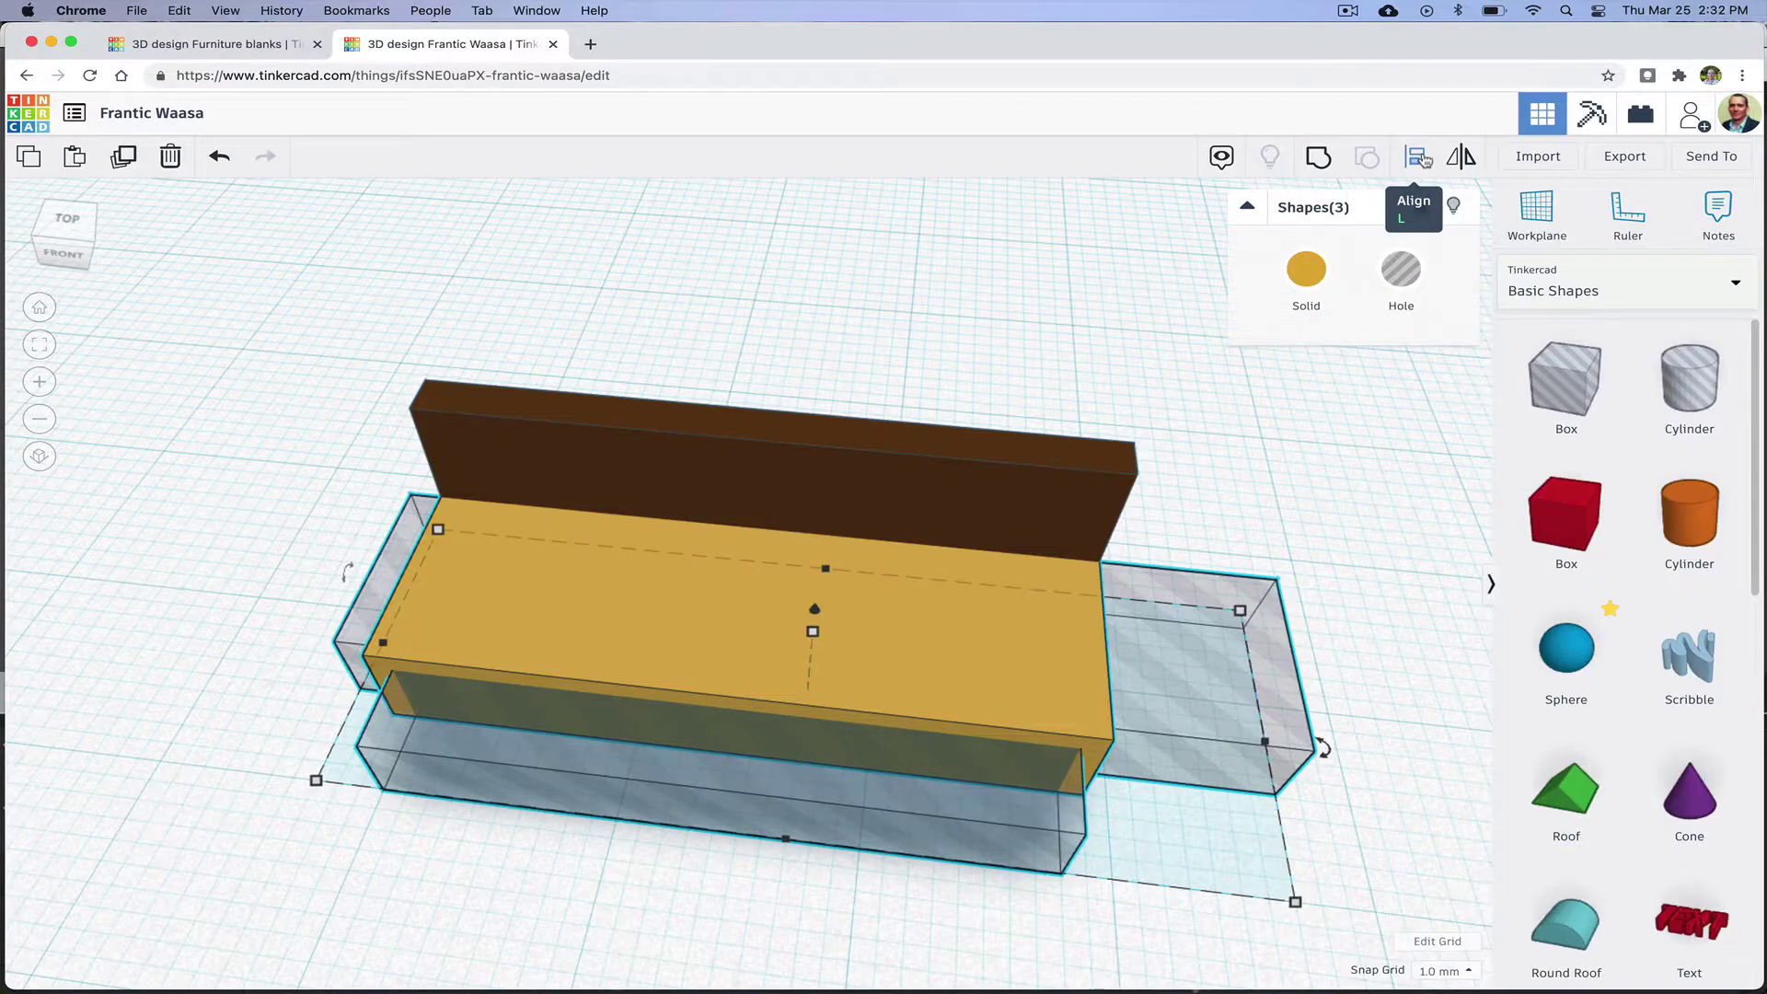
{"action": "left_click", "coordinate": [1418, 158]}
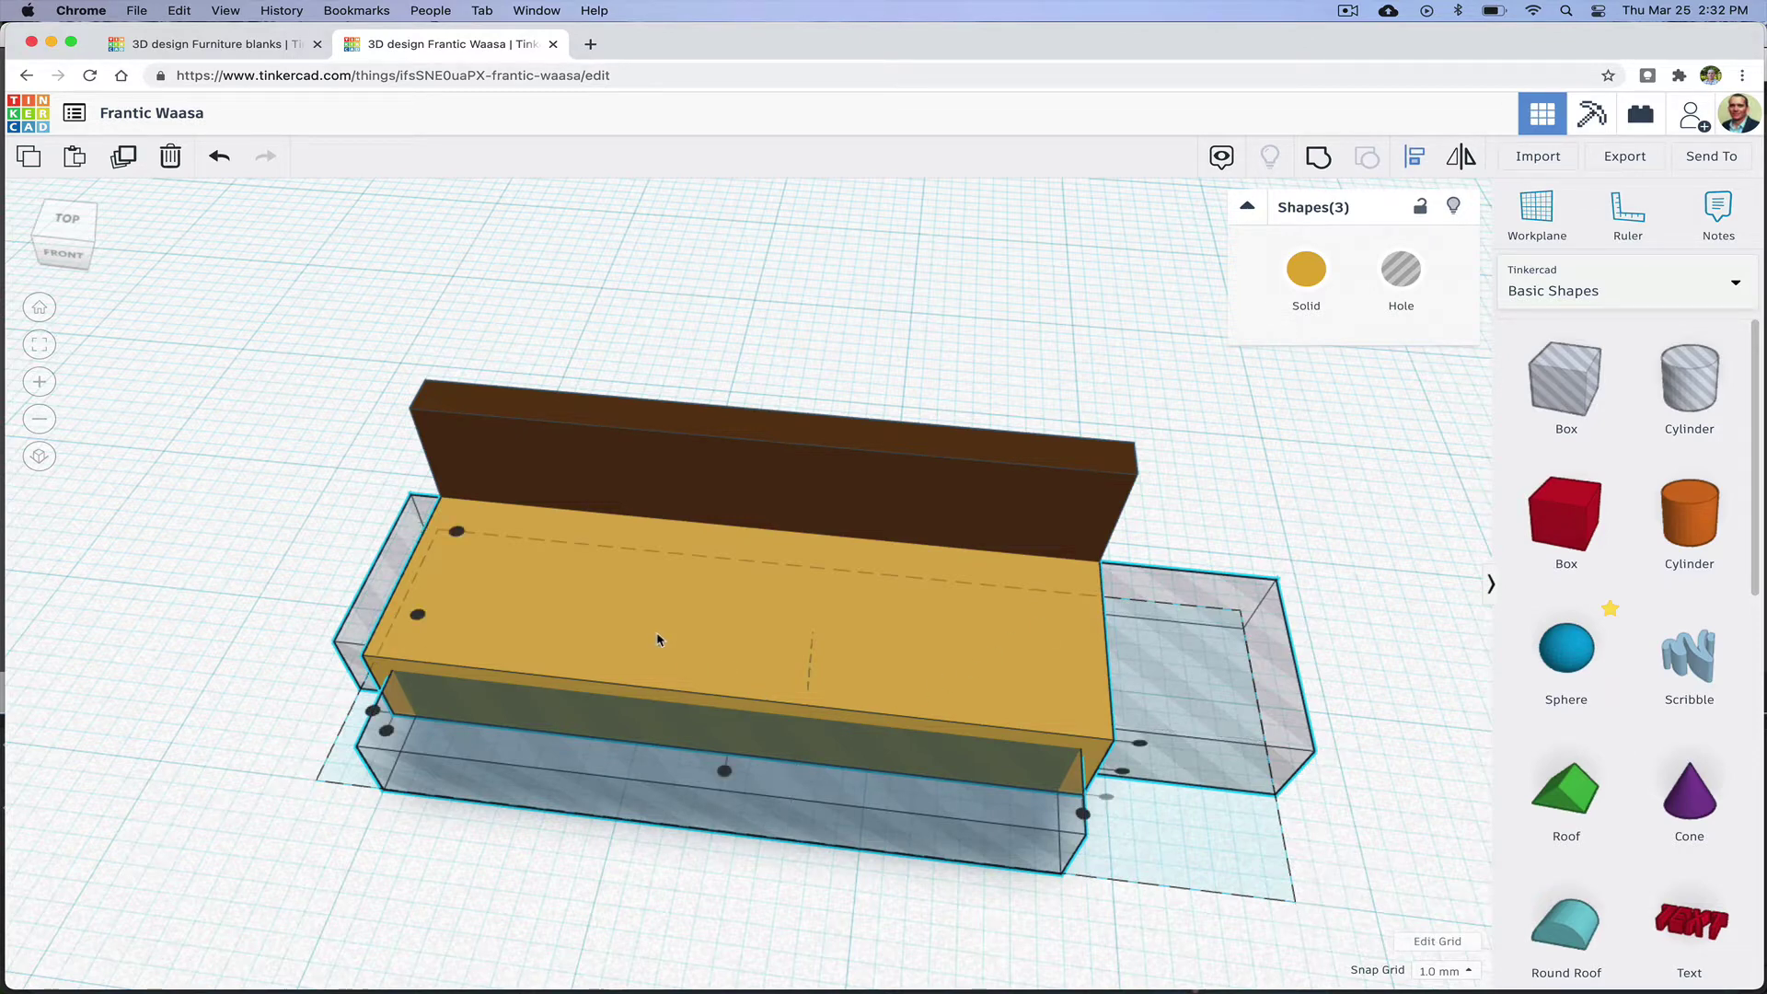
{"action": "left_click", "coordinate": [725, 771]}
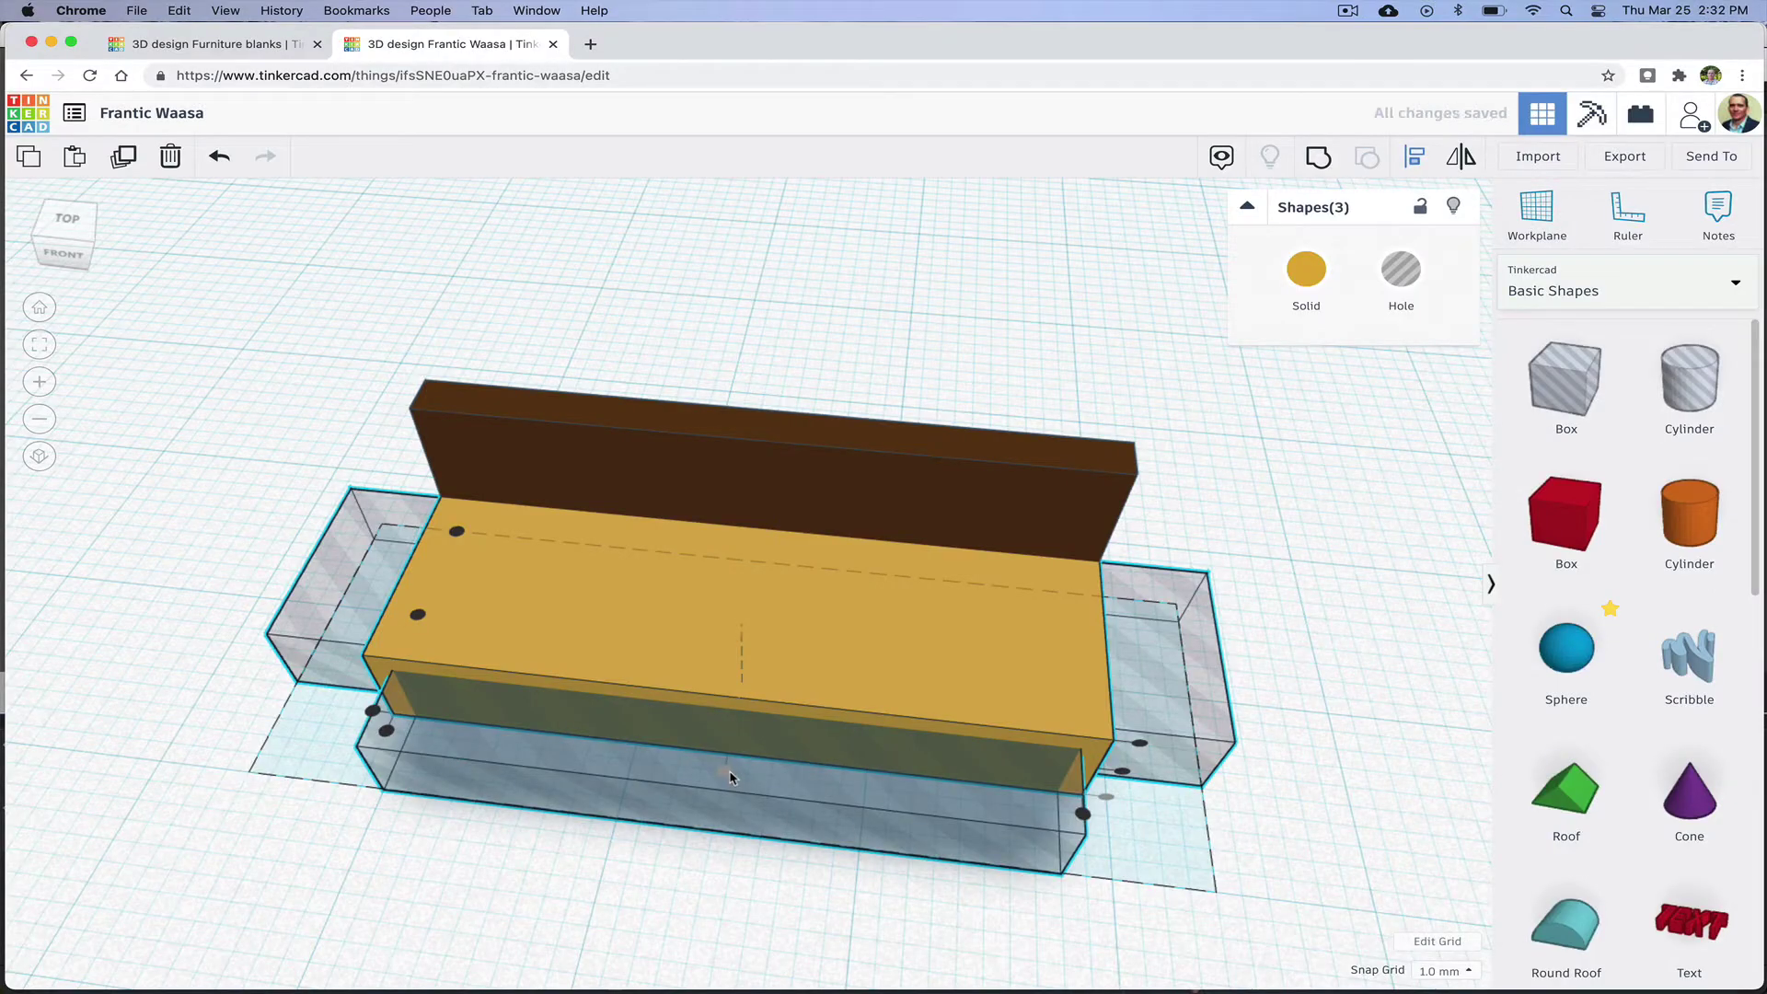
{"action": "left_click", "coordinate": [419, 615]}
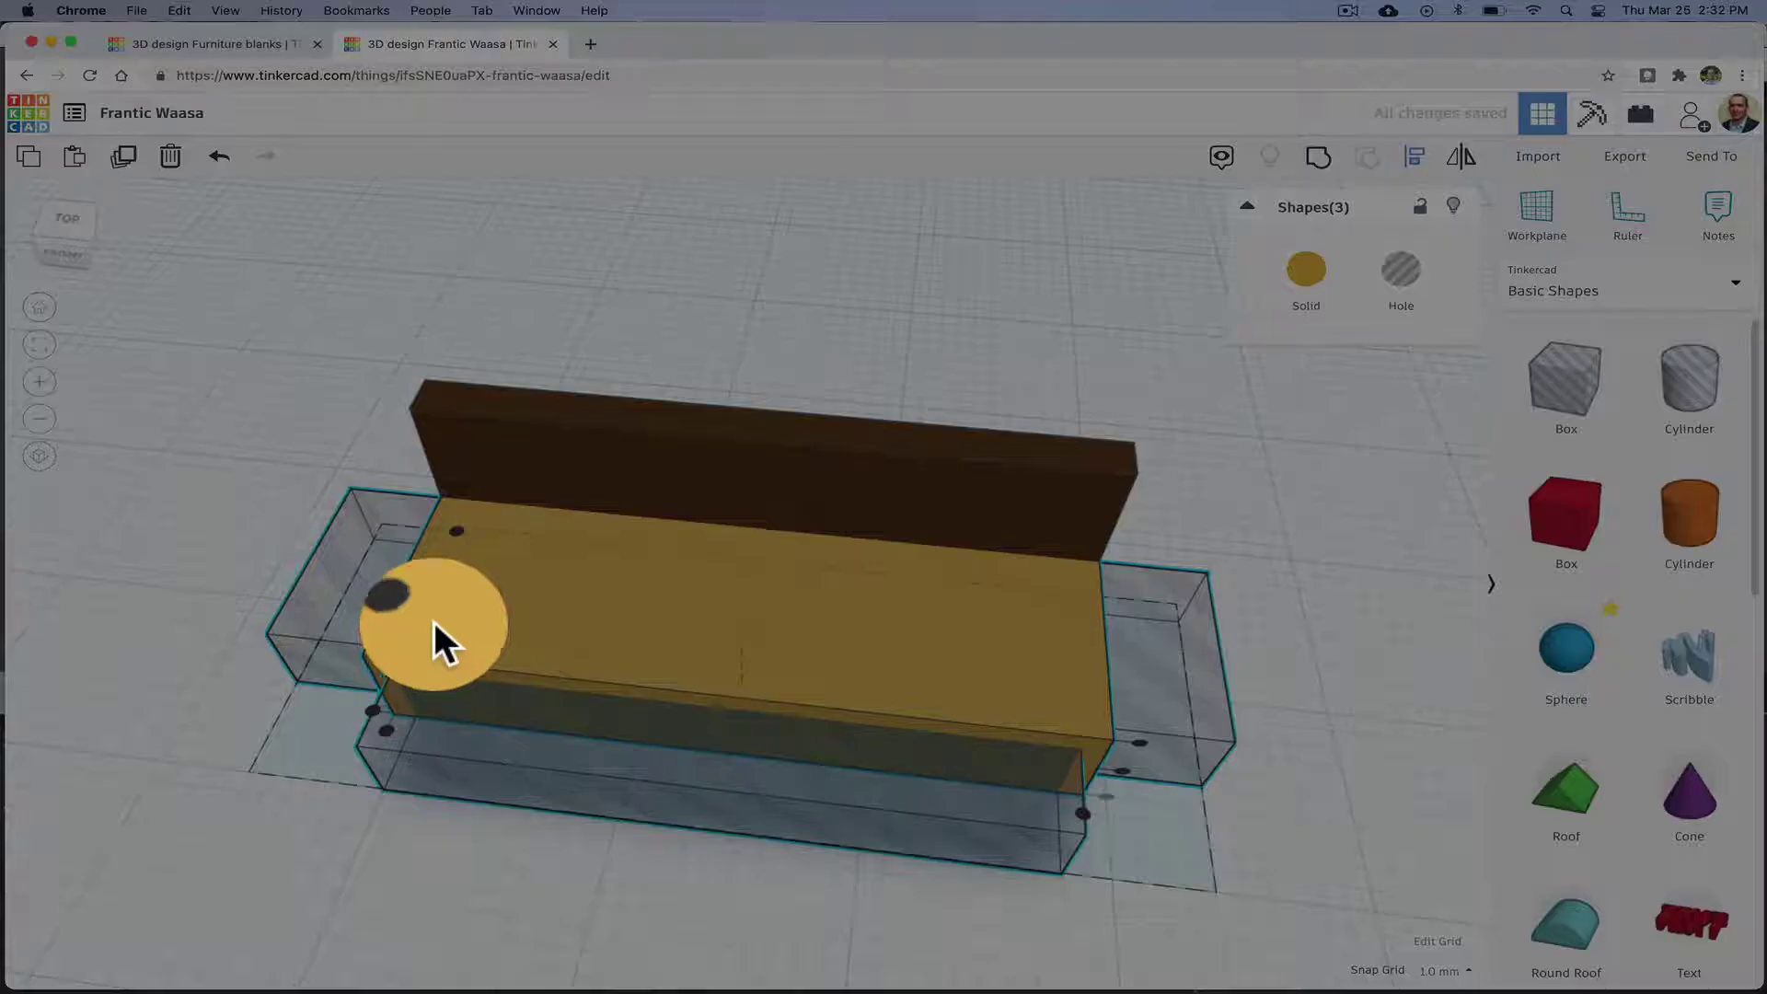
{"action": "right_click_drag", "start_coordinate": [410, 625], "coordinate": [600, 570]}
{"action": "scroll", "coordinate": [609, 600], "scroll_direction": "down", "scroll_amount": 3}
{"action": "left_click", "coordinate": [655, 858]}
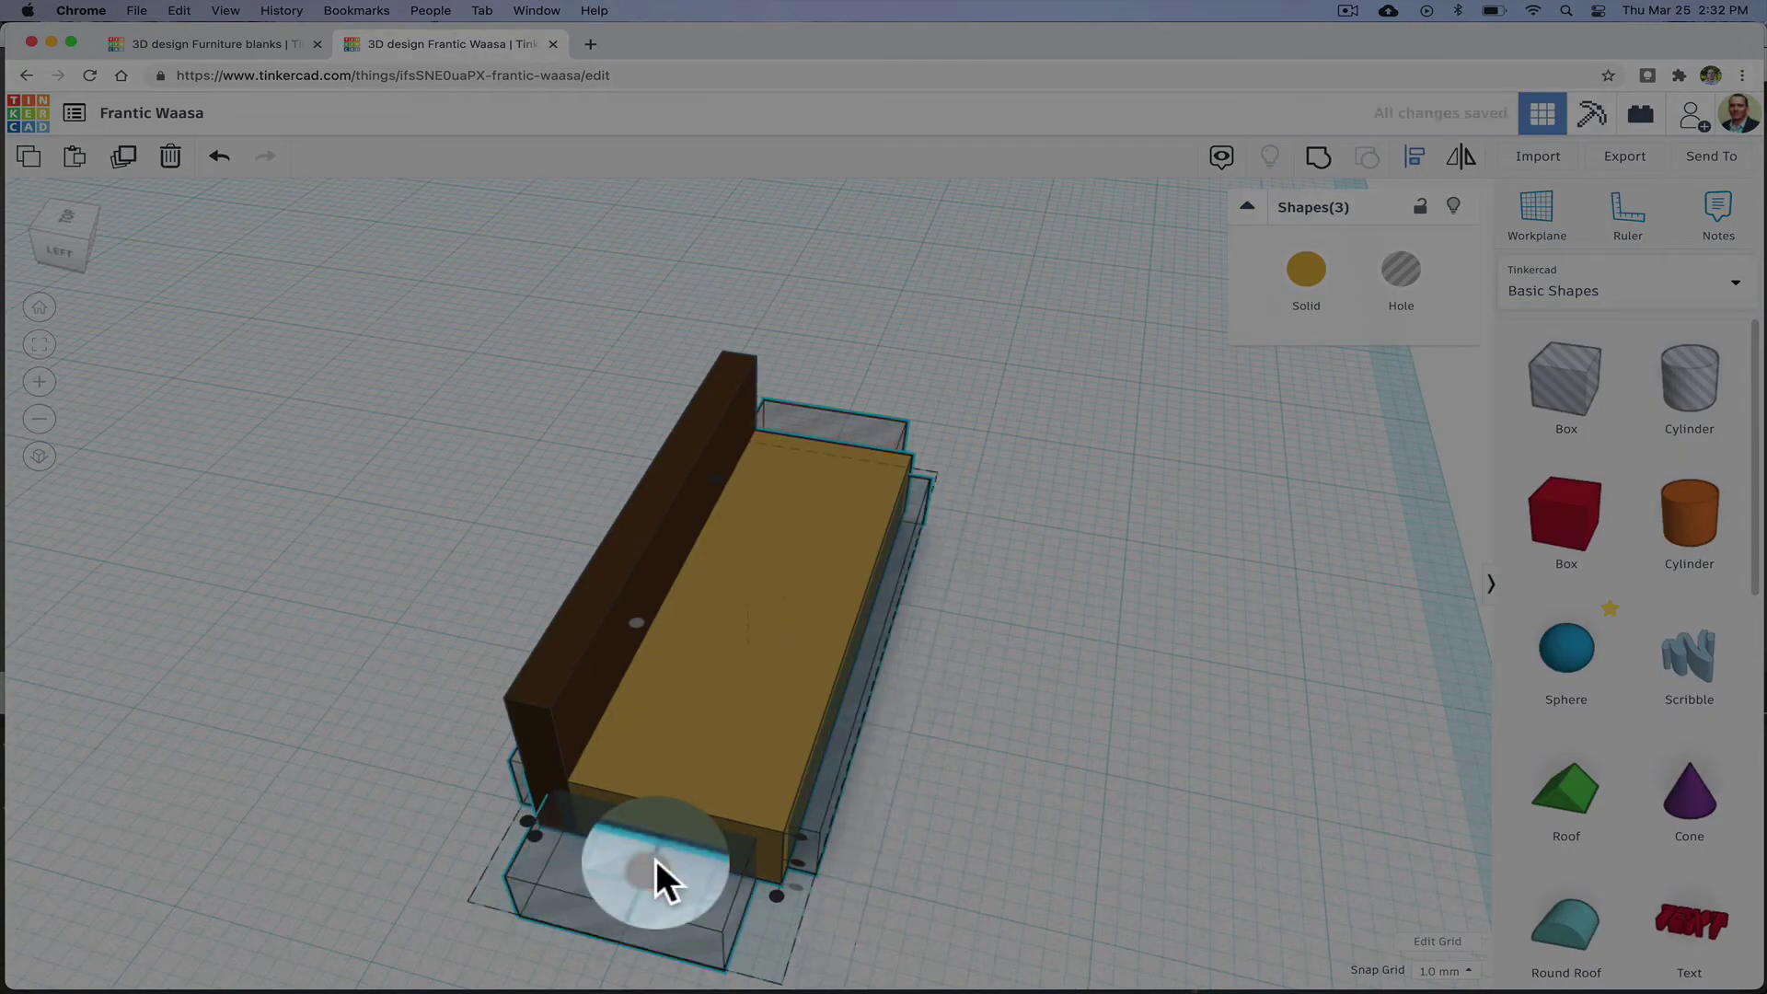
Step: Group the backrest, seat and both holes to cut the leg openings out of the sofa base
{"action": "right_click_drag", "start_coordinate": [656, 860], "coordinate": [1140, 699]}
{"action": "left_click_drag", "start_coordinate": [657, 690], "coordinate": [445, 699]}
{"action": "mouse_move", "coordinate": [445, 698]}
{"action": "right_mouse_down"}
{"action": "mouse_move", "coordinate": [571, 679]}
{"action": "mouse_move", "coordinate": [458, 702]}
{"action": "right_mouse_up"}
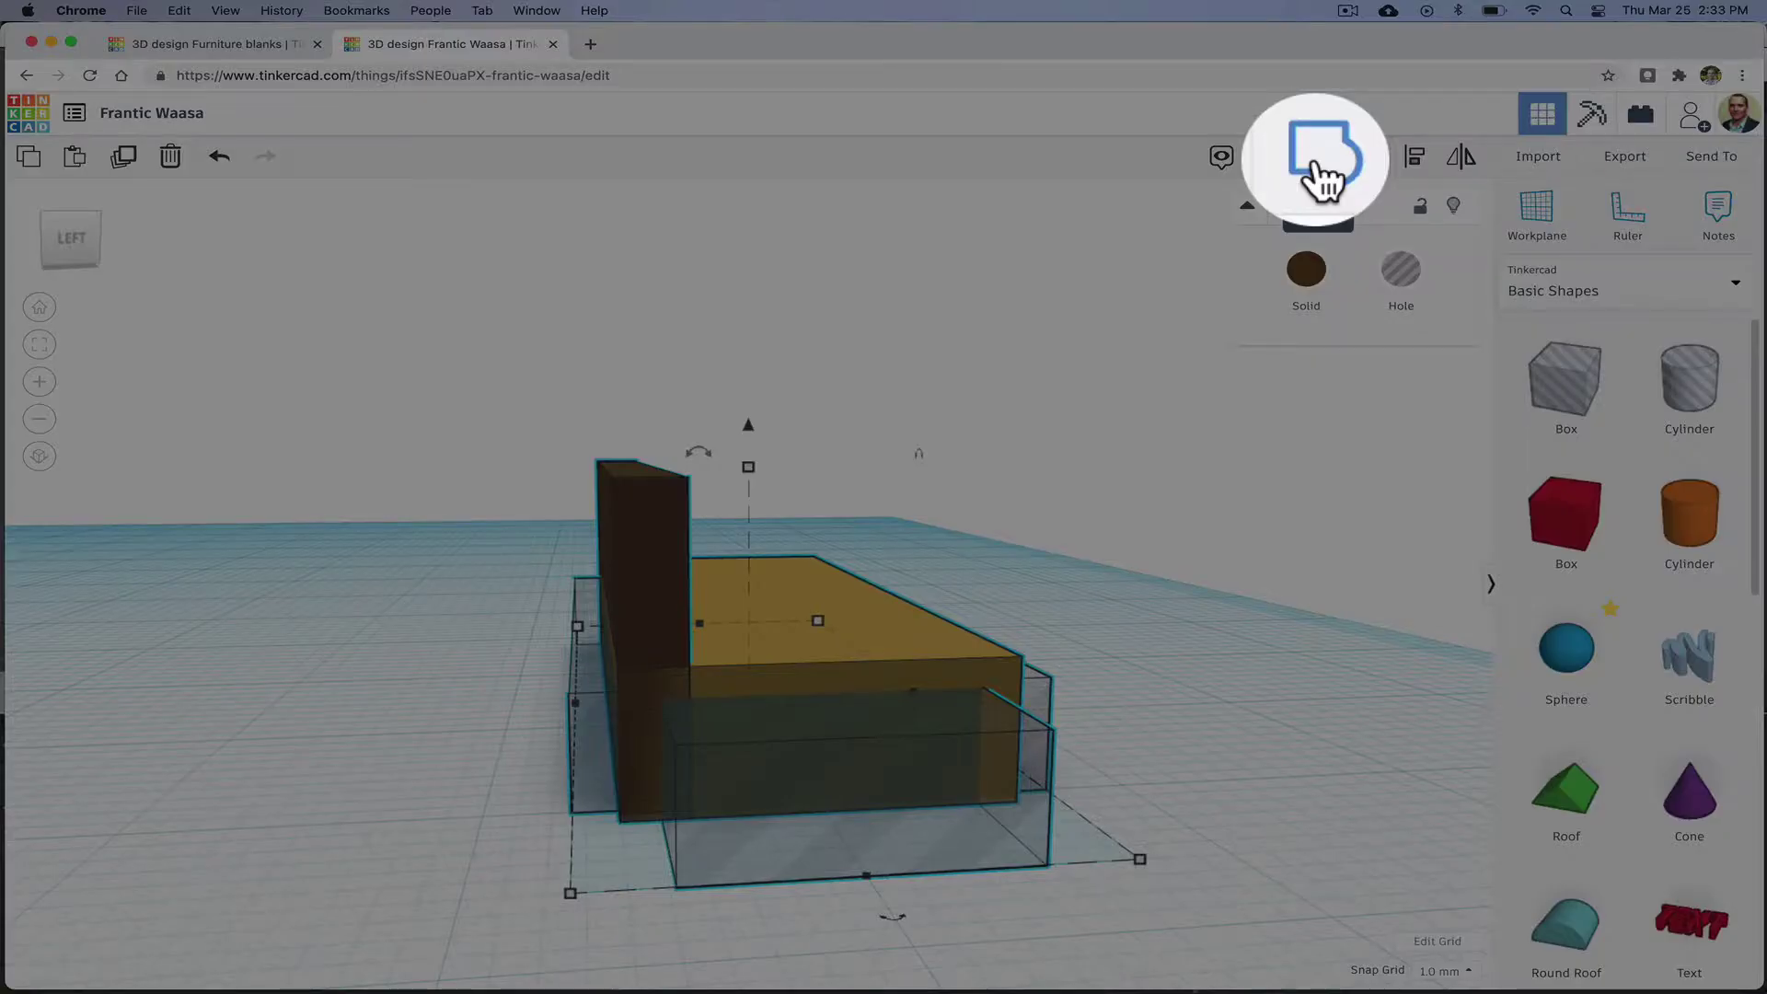
{"action": "left_click", "coordinate": [1316, 158]}
Step: Add a red box beside the sofa's end, flatten it and narrow it to a bar 2 mm wide
{"action": "right_click_drag", "start_coordinate": [1172, 398], "coordinate": [552, 690]}
{"action": "right_click_drag", "start_coordinate": [1196, 782], "coordinate": [1305, 776]}
{"action": "left_click_drag", "start_coordinate": [1567, 504], "coordinate": [589, 756]}
{"action": "left_click_drag", "start_coordinate": [558, 232], "coordinate": [571, 704]}
{"action": "left_click_drag", "start_coordinate": [773, 707], "coordinate": [315, 782]}
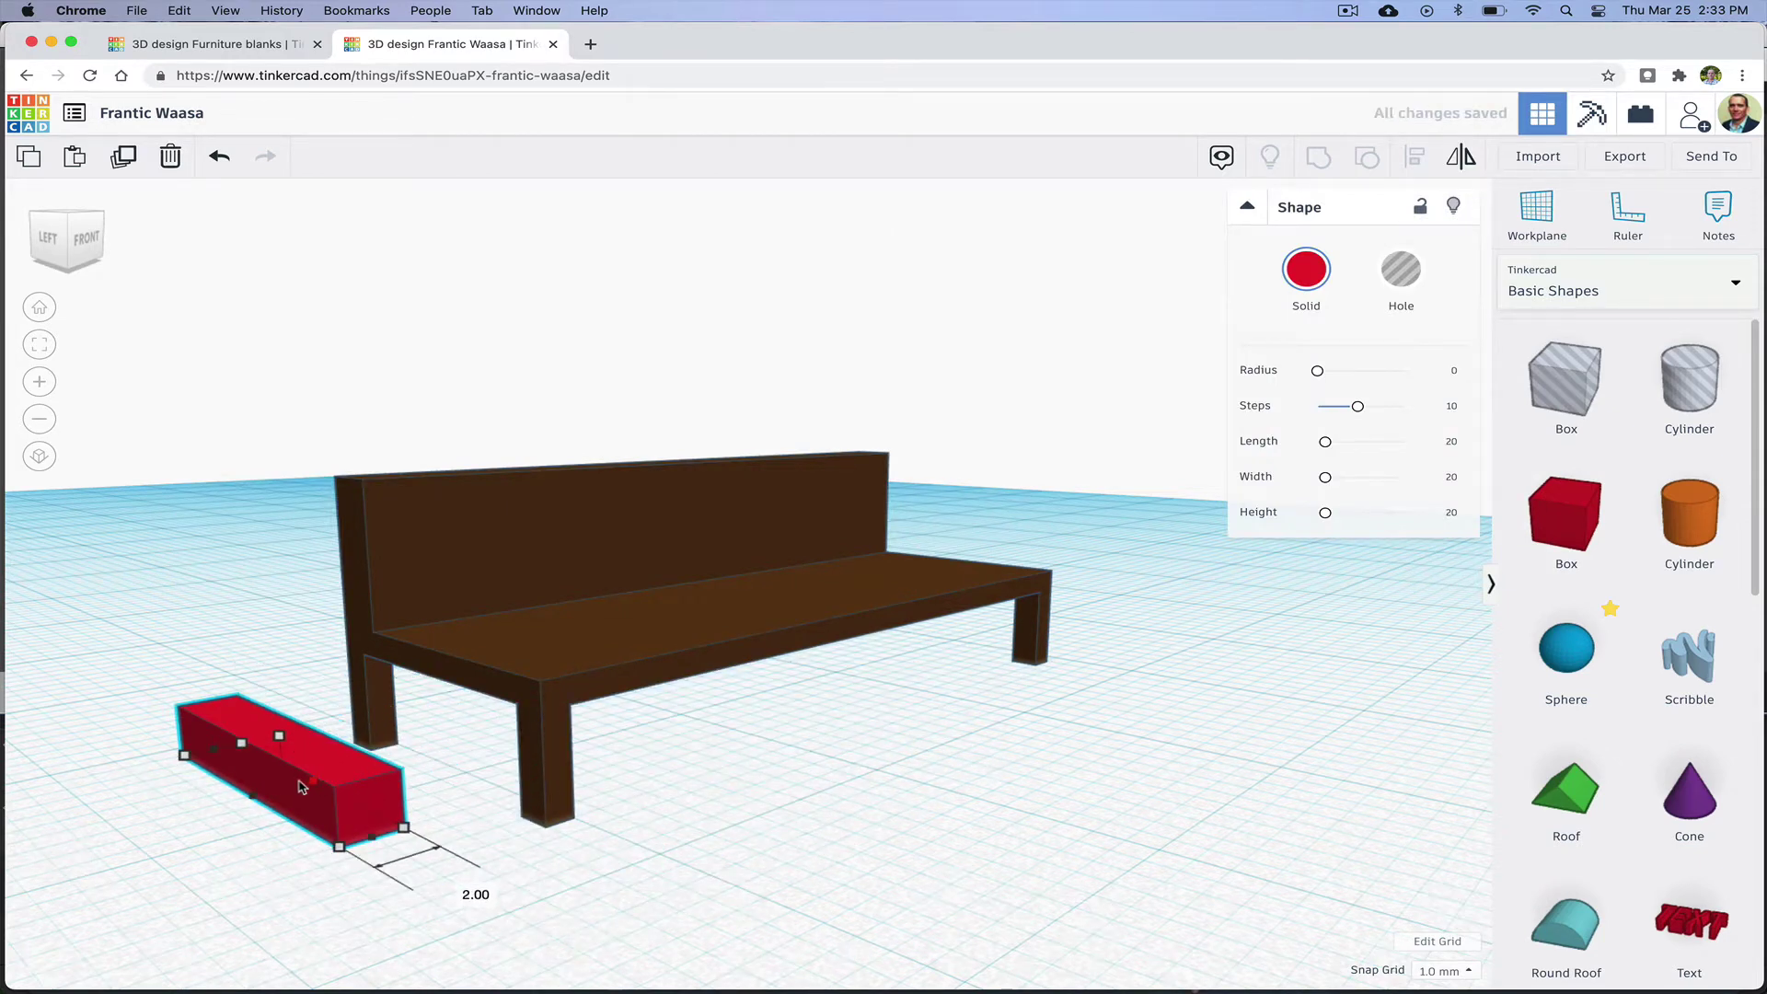
Step: Lift the red bar onto the left end of the seat as an armrest and shorten it to end before the seat's front edge
{"action": "right_click_drag", "start_coordinate": [304, 785], "coordinate": [456, 791]}
{"action": "left_click_drag", "start_coordinate": [389, 753], "coordinate": [379, 598]}
{"action": "right_click_drag", "start_coordinate": [380, 602], "coordinate": [359, 745]}
{"action": "left_click_drag", "start_coordinate": [414, 822], "coordinate": [550, 762]}
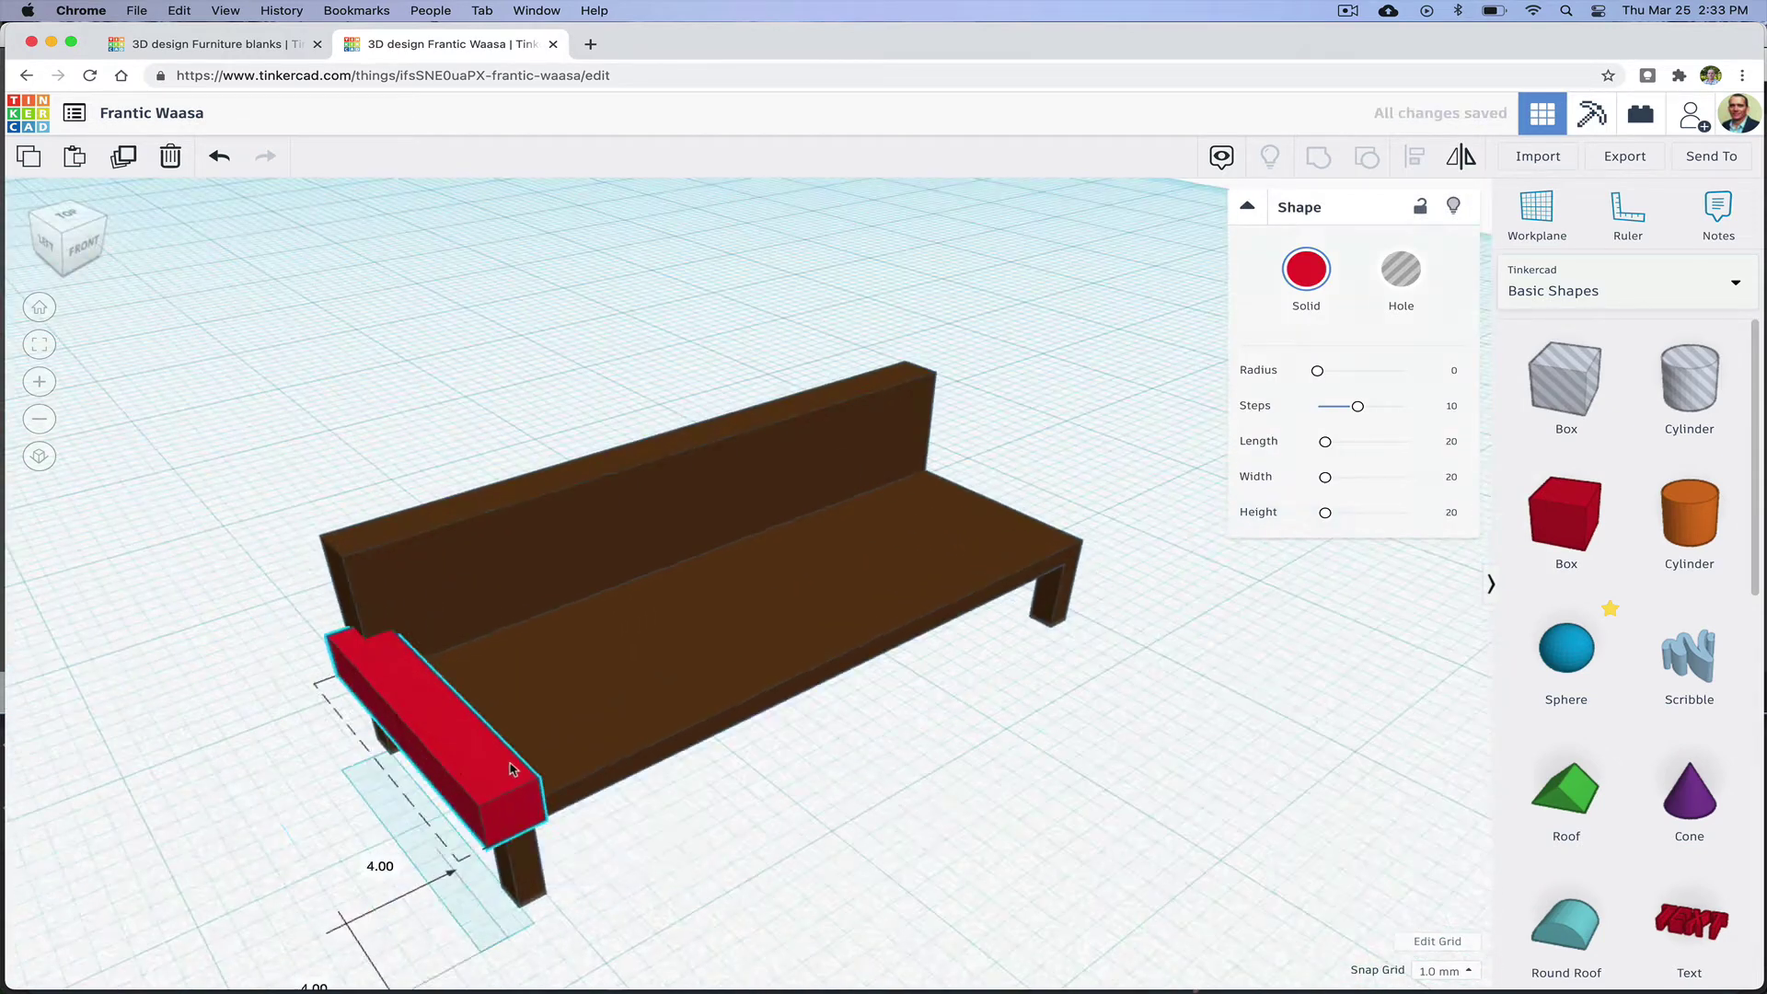
{"action": "right_click_drag", "start_coordinate": [548, 761], "coordinate": [947, 685]}
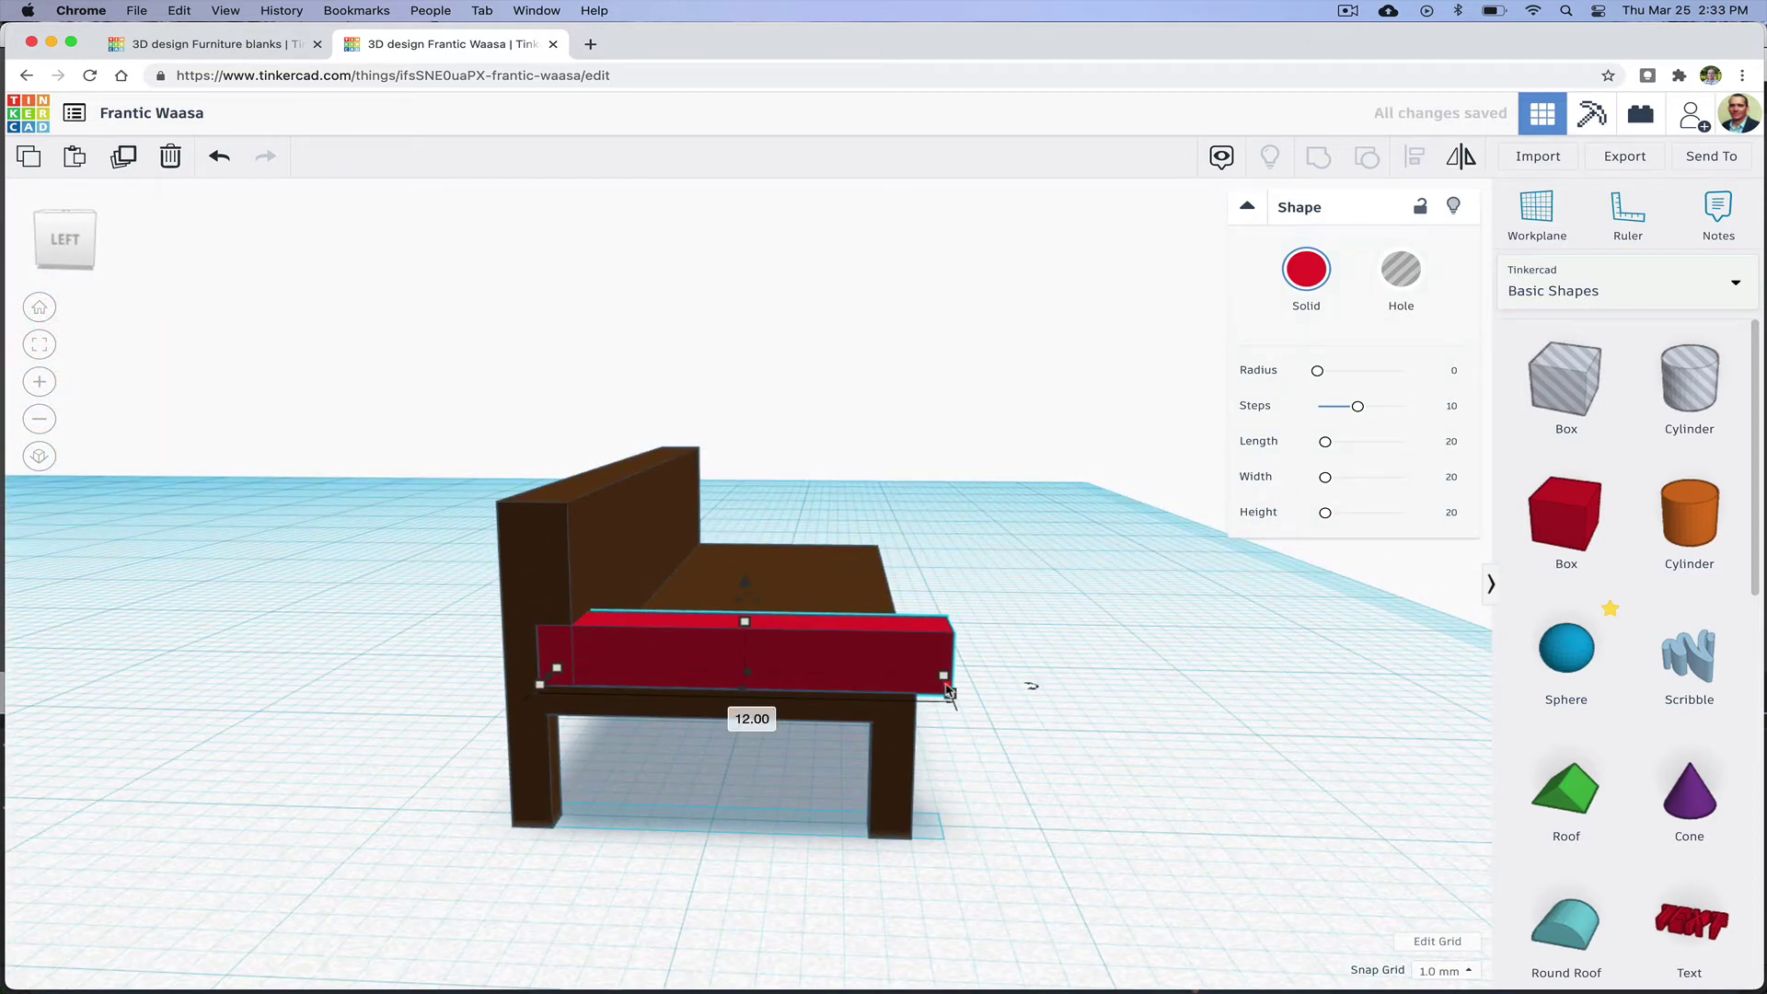
{"action": "left_click_drag", "start_coordinate": [949, 690], "coordinate": [880, 690]}
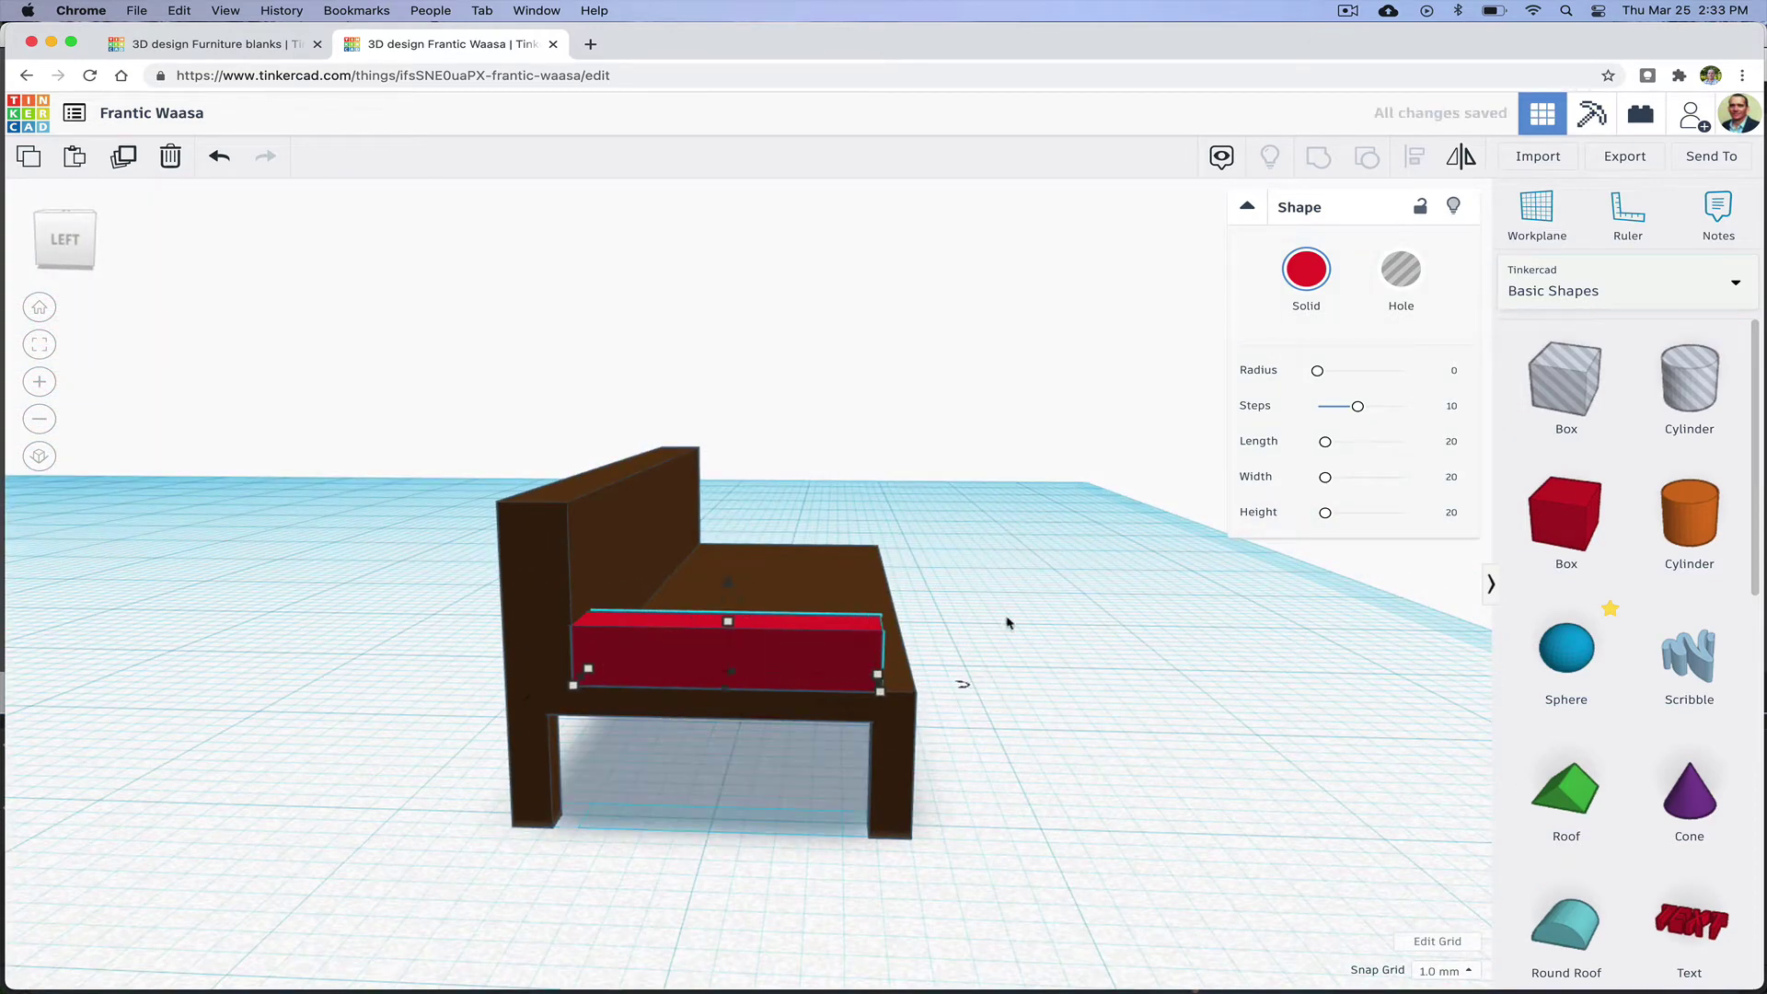
Step: Duplicate the red armrest and move the copy along the seat to the opposite end of the sofa
{"action": "right_click_drag", "start_coordinate": [1012, 620], "coordinate": [432, 708]}
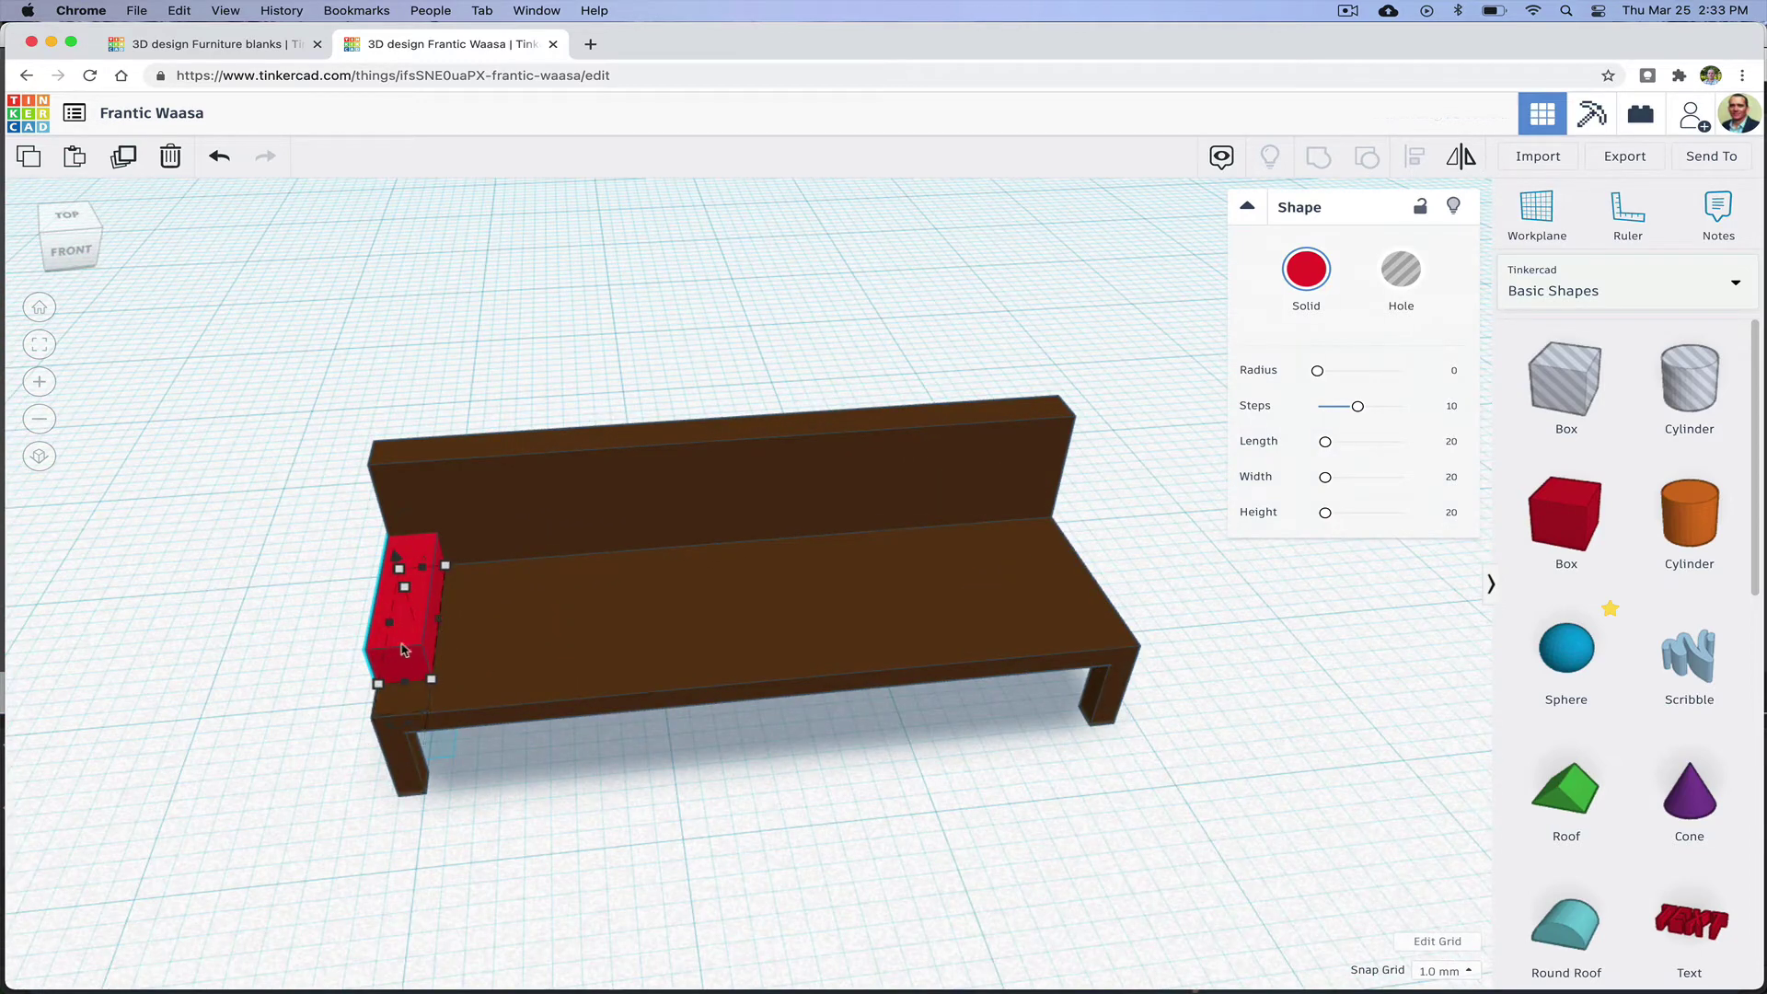
{"action": "left_click", "coordinate": [124, 156]}
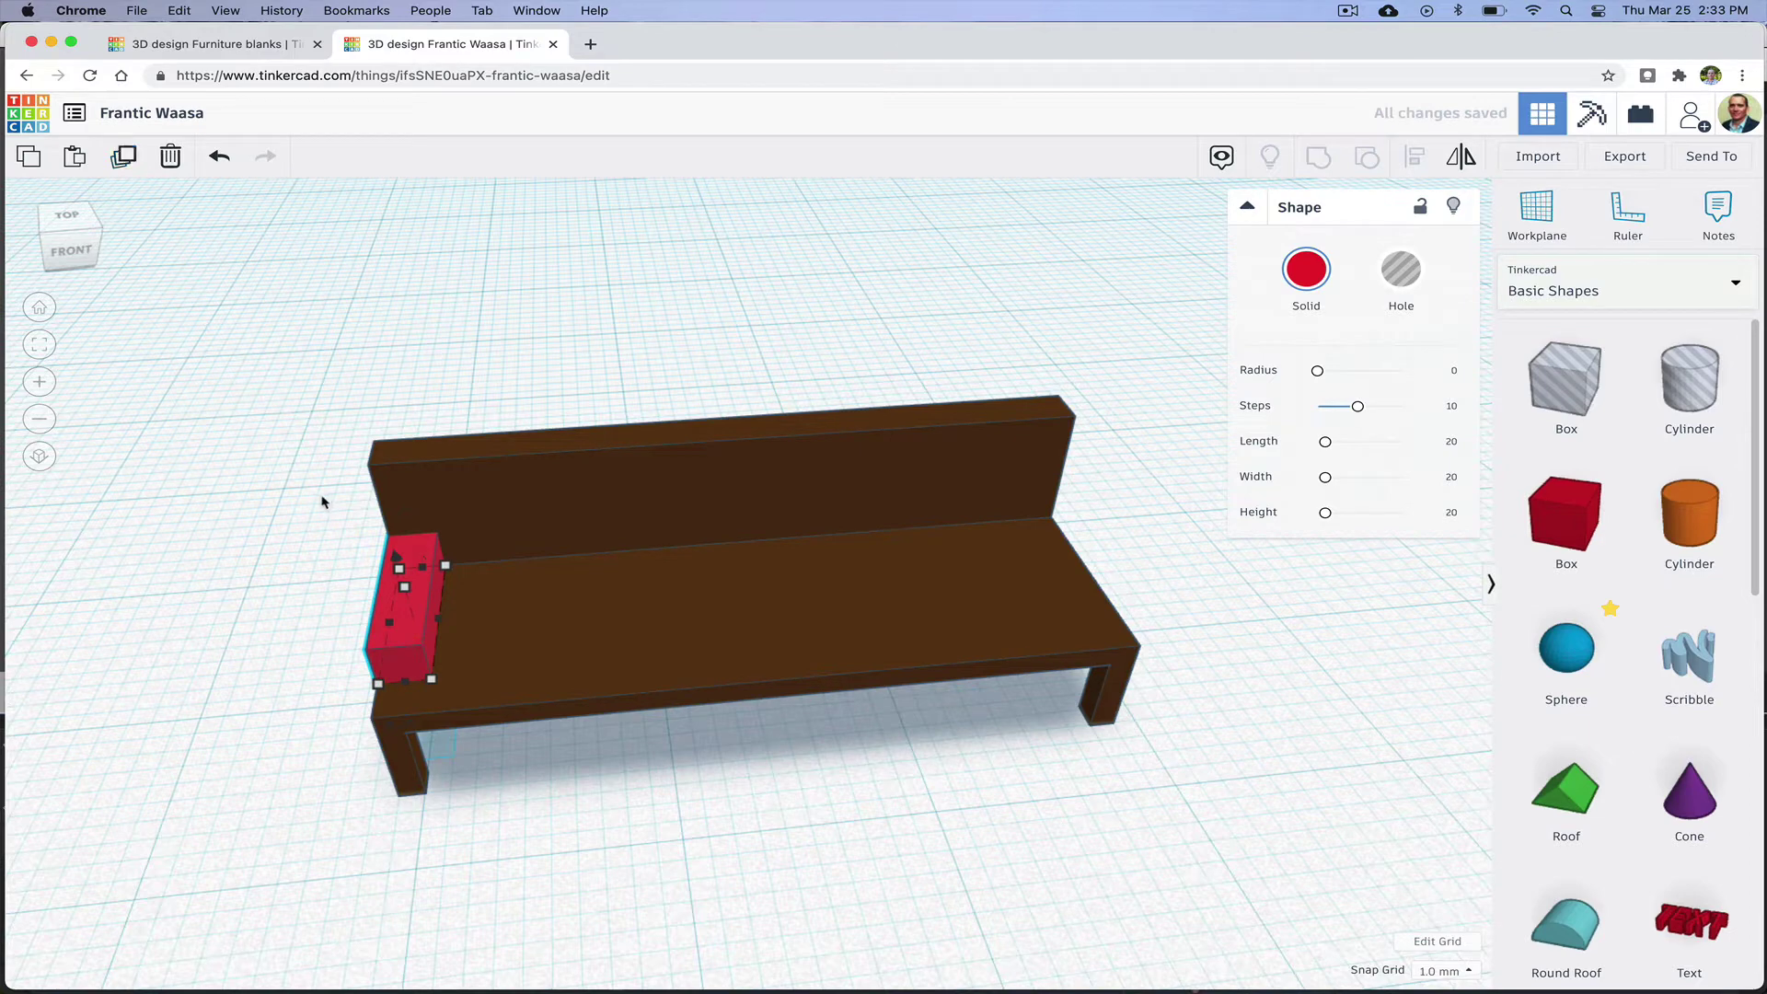
{"action": "key", "text": "Right"}
{"action": "key", "text": "Right"}
{"action": "key", "text": "Right"}
{"action": "key", "text": "Right"}
{"action": "key", "text": "Right"}
{"action": "key", "text": "Right"}
{"action": "key", "text": "Right"}
{"action": "key", "text": "Right"}
{"action": "key", "text": "Right"}
{"action": "key", "text": "Right"}
{"action": "key", "text": "Right"}
{"action": "key", "text": "Right"}
{"action": "key", "text": "Right"}
{"action": "key", "text": "Right"}
{"action": "key", "text": "Right"}
{"action": "key", "text": "Right"}
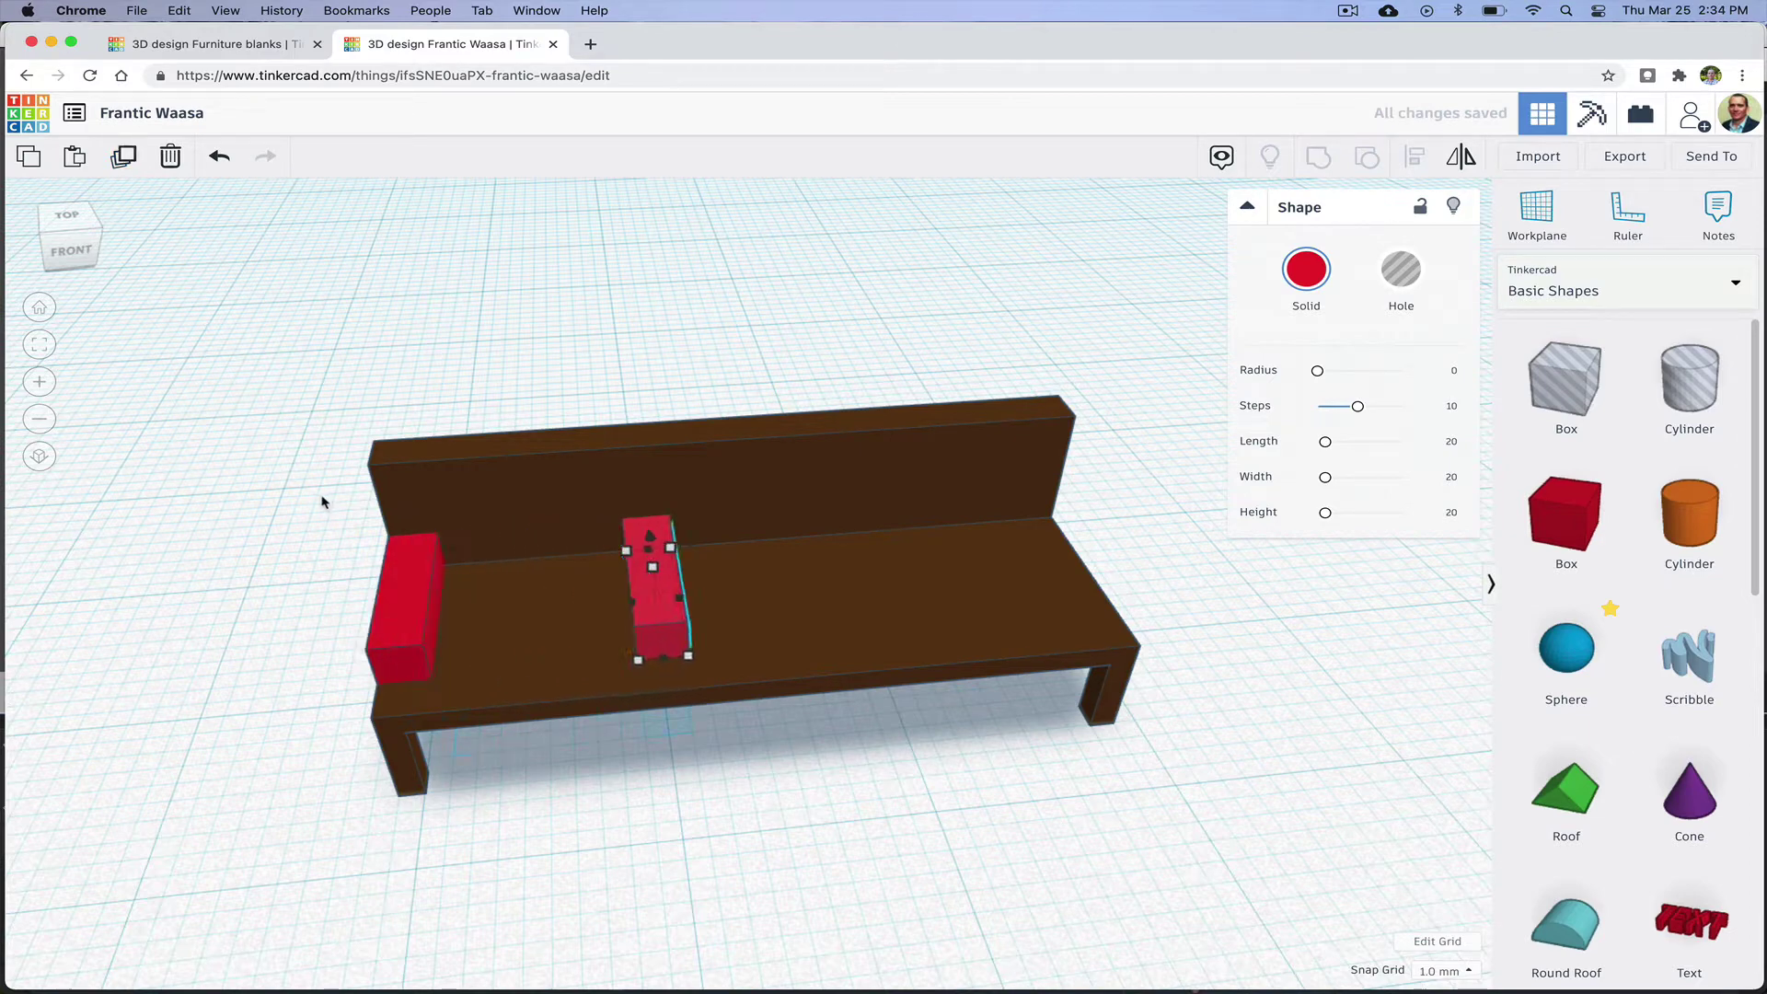
{"action": "key", "text": "shift+Right"}
{"action": "key", "text": "shift+Right"}
{"action": "key", "text": "shift+Right"}
{"action": "key", "text": "shift+Right"}
{"action": "key", "text": "shift+Right"}
{"action": "key", "text": "shift+Right"}
{"action": "key", "text": "shift+Right"}
{"action": "key", "text": "shift+Right"}
{"action": "key", "text": "shift+Right"}
{"action": "key", "text": "shift+Right"}
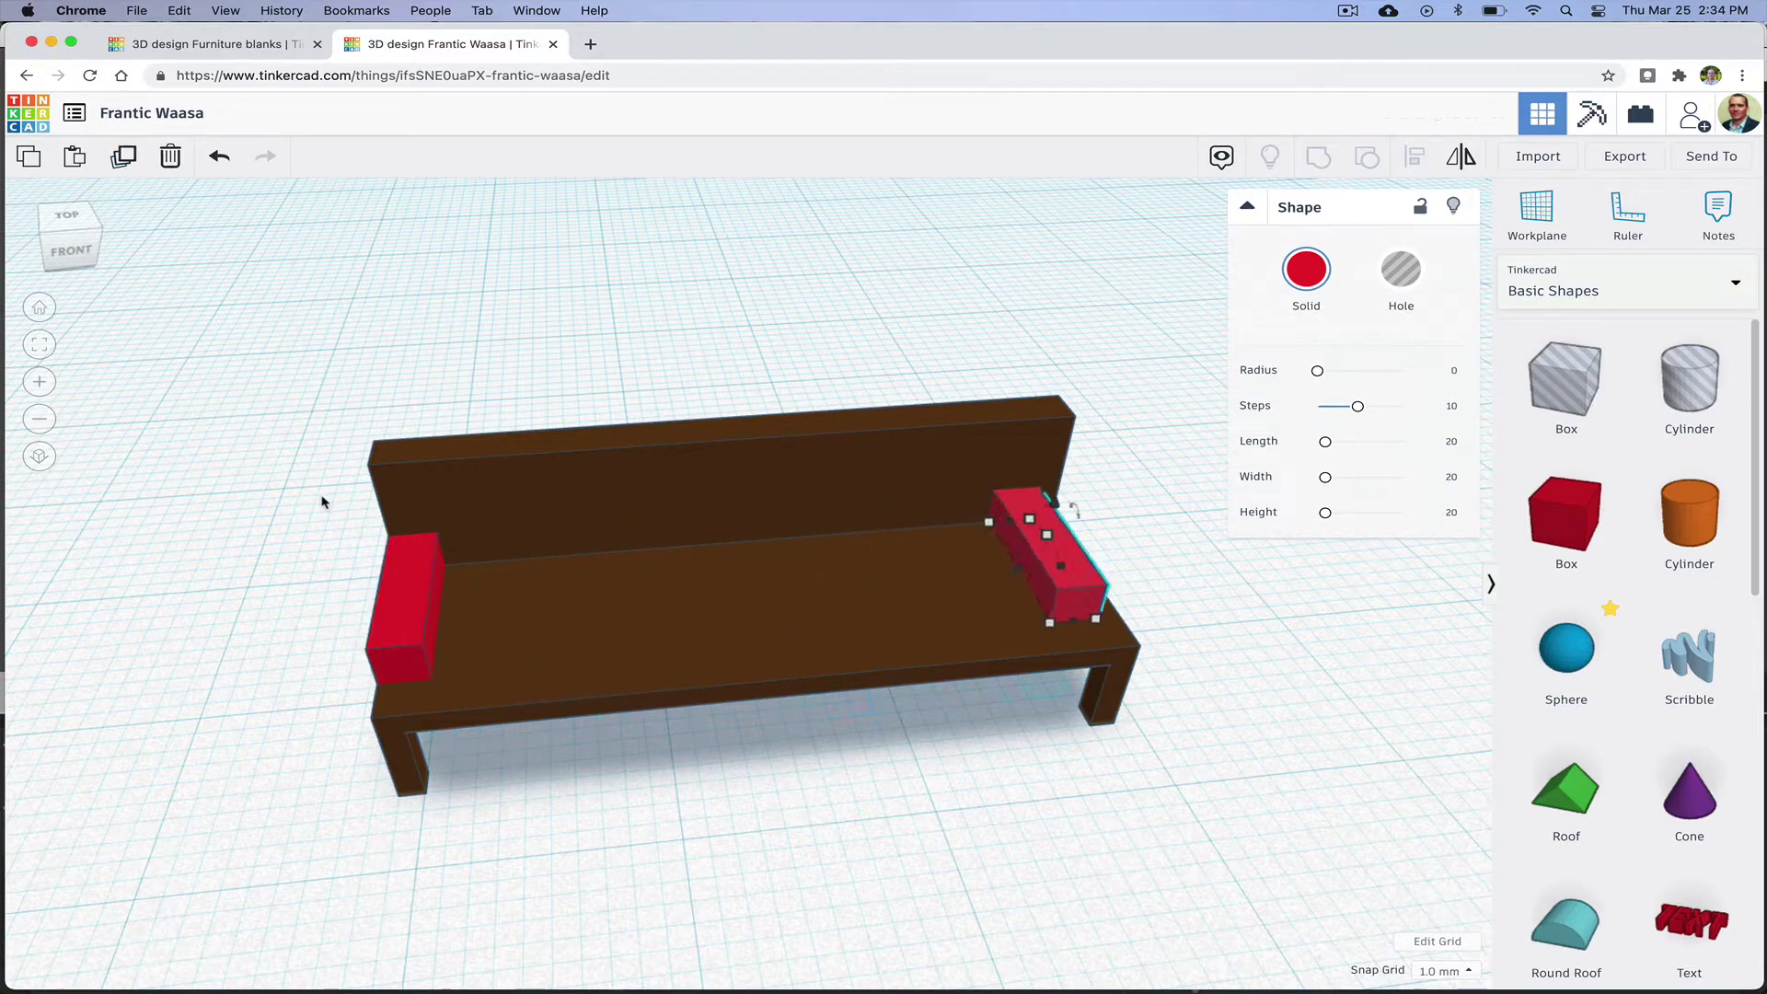
Step: Add another red box in front of the sofa and scale it down proportionally to a small cube
{"action": "right_click_drag", "start_coordinate": [1192, 820], "coordinate": [1261, 759]}
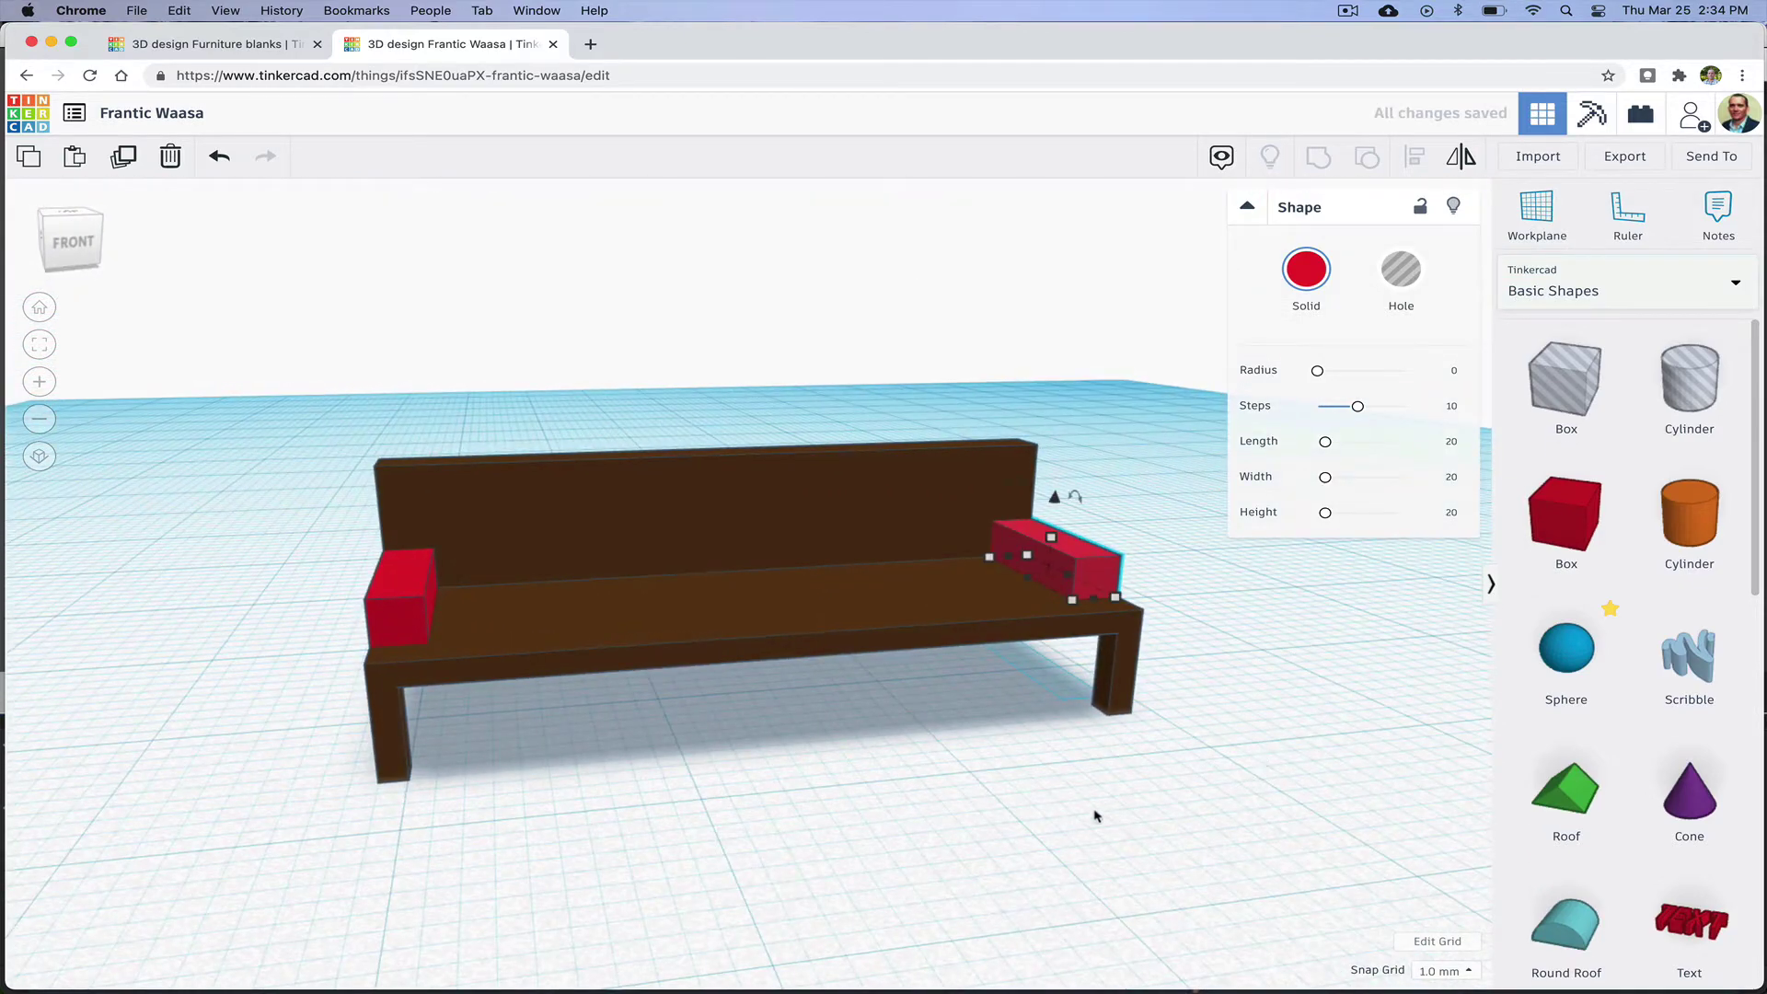
{"action": "right_click_drag", "start_coordinate": [1034, 817], "coordinate": [1183, 809]}
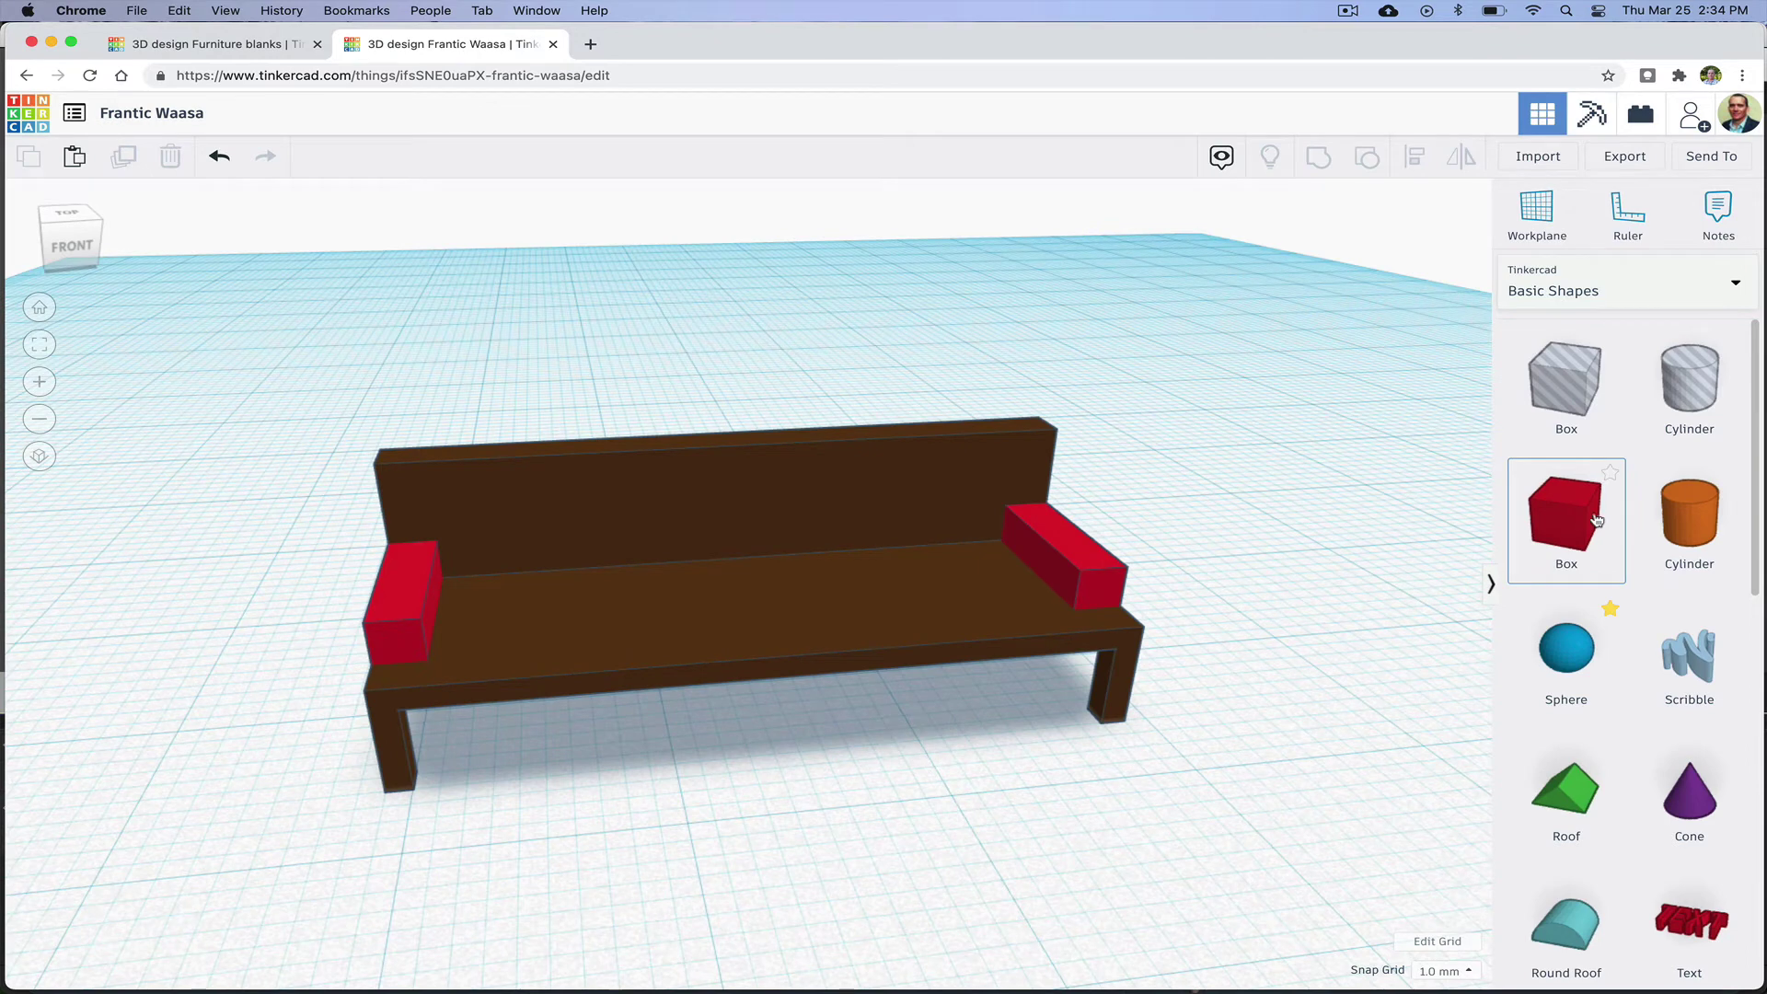
{"action": "left_click_drag", "start_coordinate": [1597, 520], "coordinate": [736, 718]}
{"action": "left_click_drag", "start_coordinate": [736, 278], "coordinate": [734, 733], "text": "shift"}
{"action": "right_click_drag", "start_coordinate": [884, 799], "coordinate": [920, 703]}
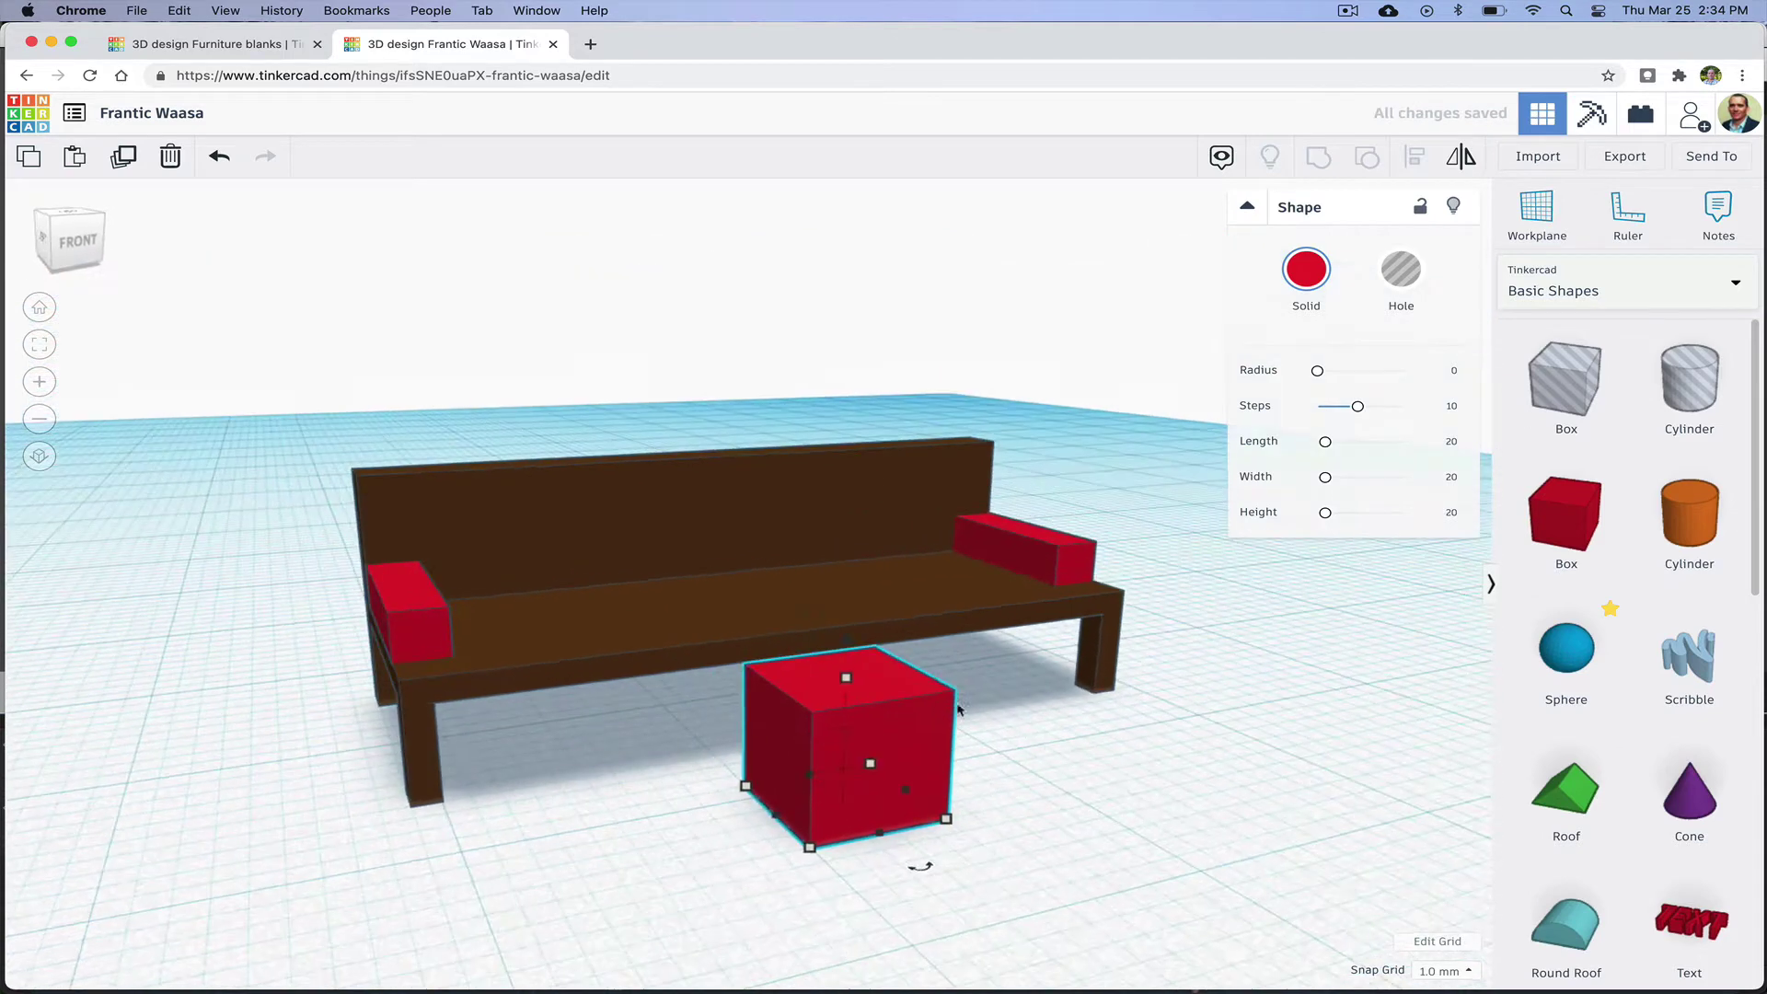
Step: Flatten the small red box to a height of 2 mm and set the snap grid to 0.25 mm
{"action": "left_click_drag", "start_coordinate": [843, 678], "coordinate": [844, 753]}
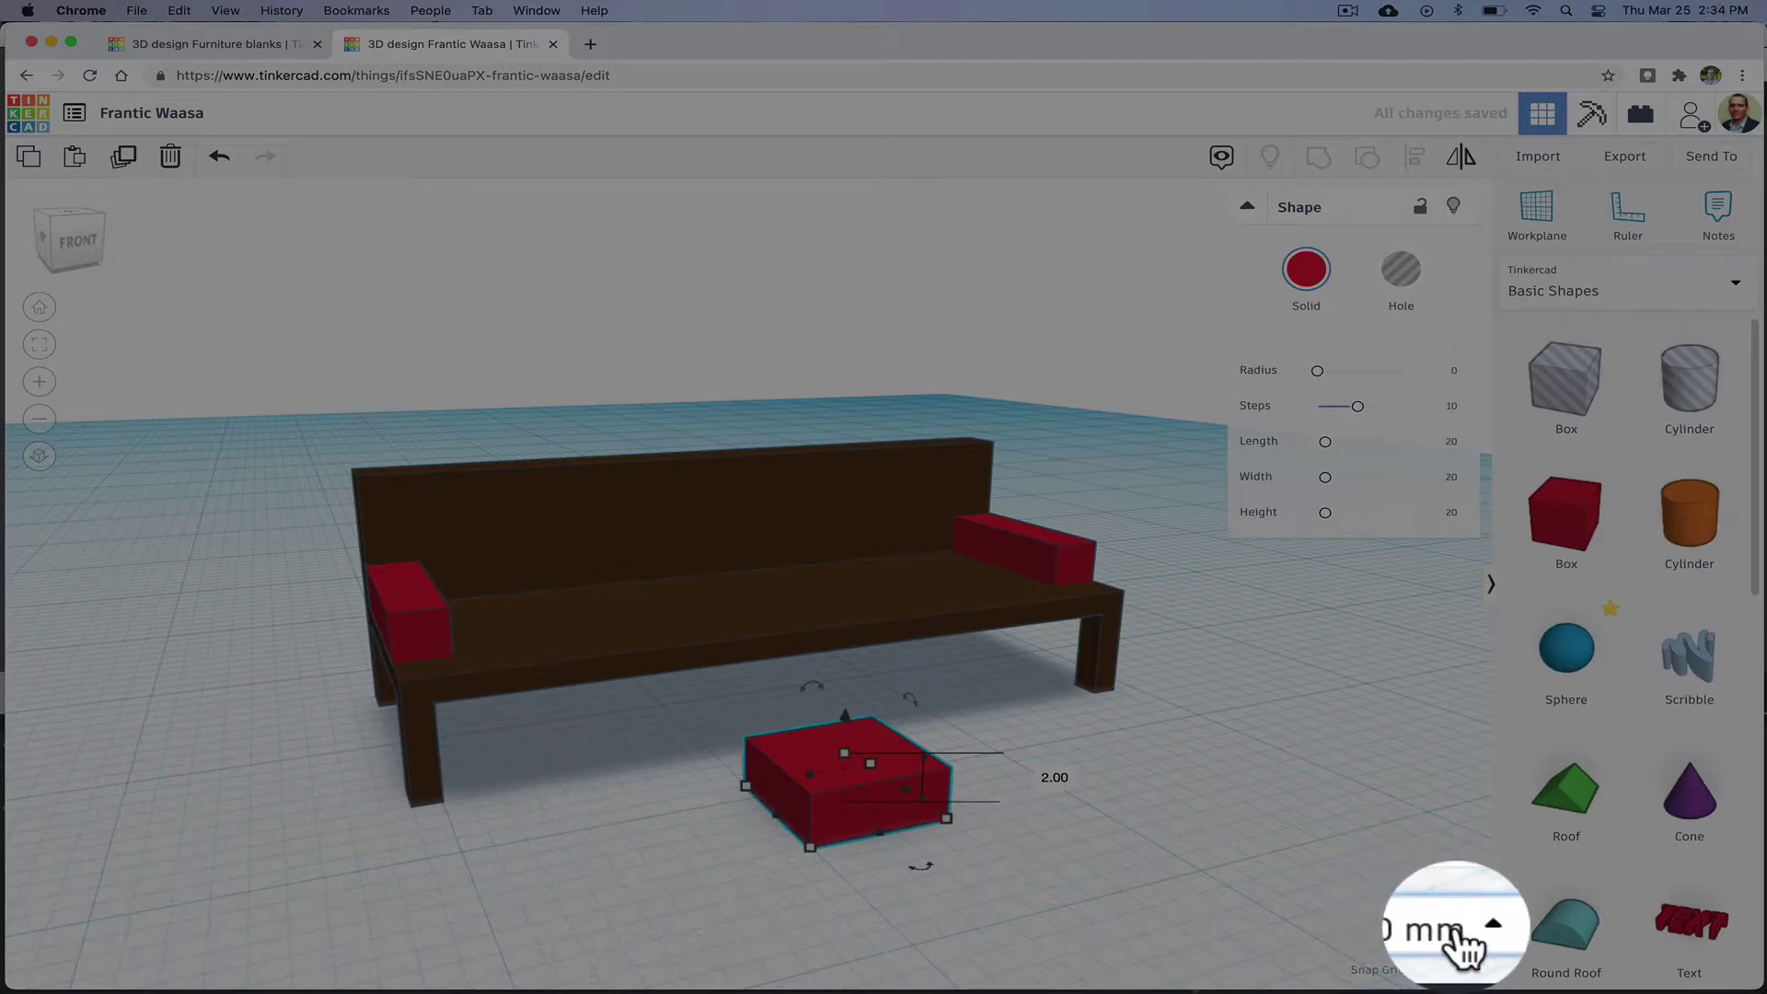
{"action": "left_click", "coordinate": [1443, 971]}
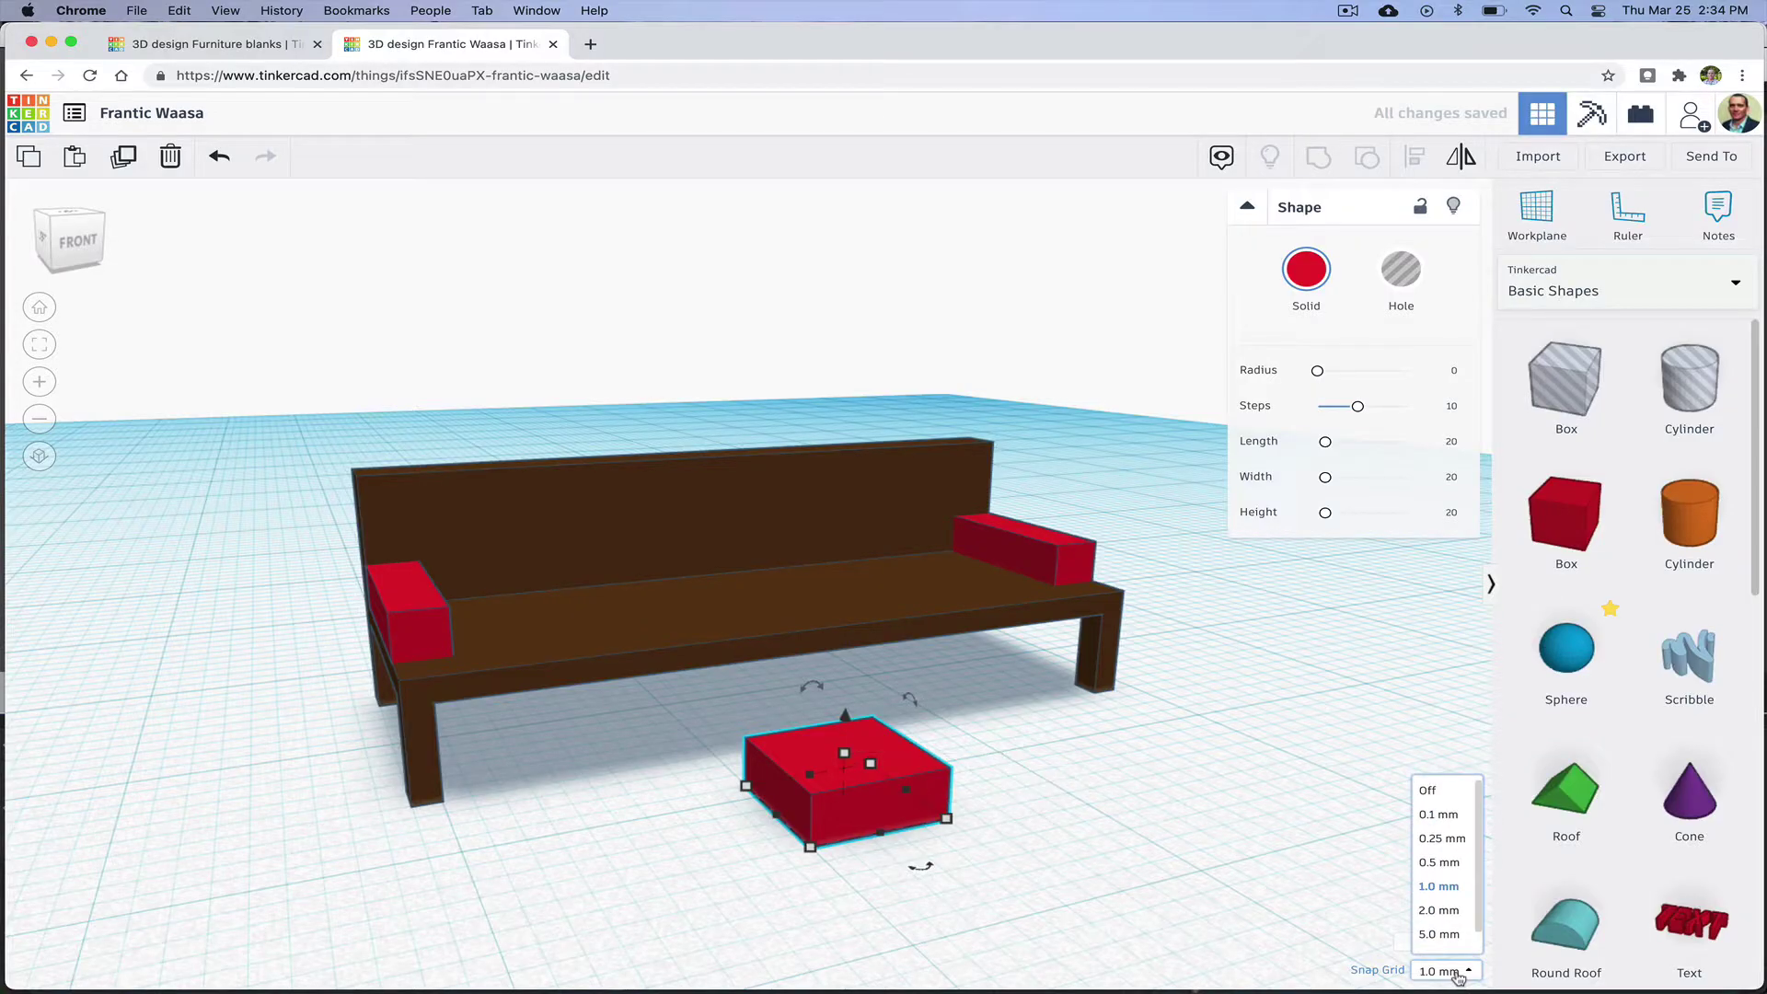
{"action": "left_click", "coordinate": [1444, 838]}
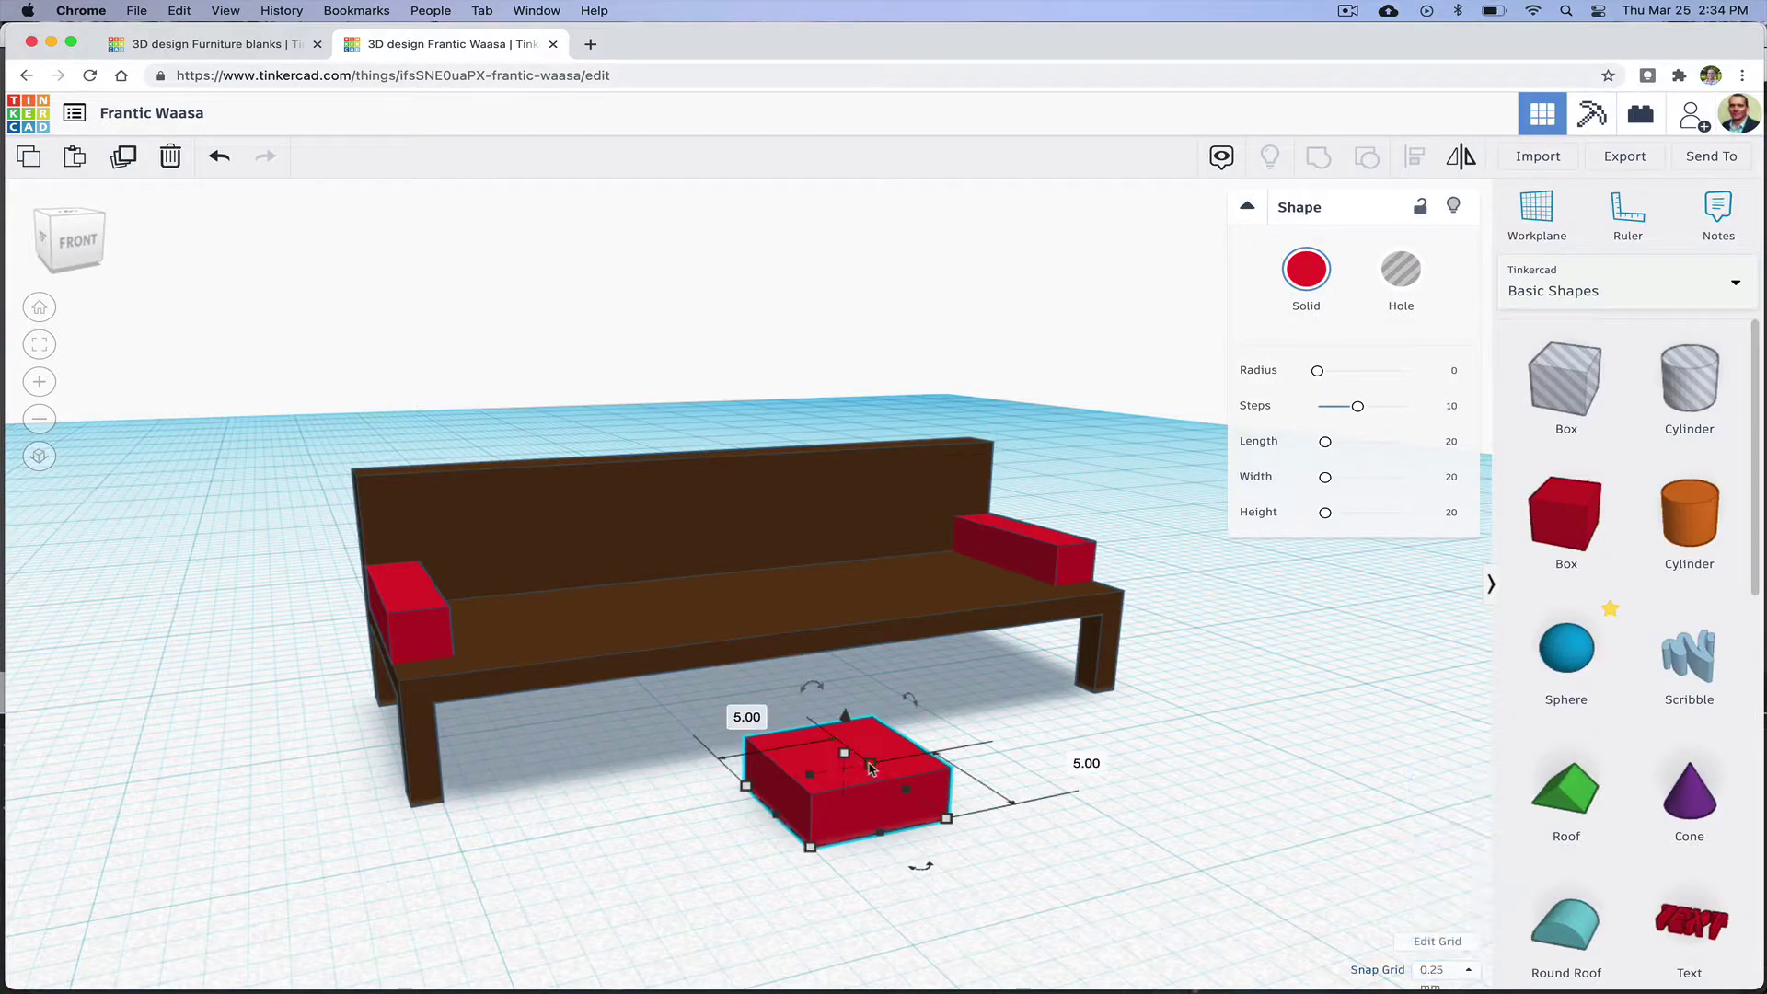
Step: Duplicate the flattened red box and raise the copy so it sits higher than the original
{"action": "right_click_drag", "start_coordinate": [853, 762], "coordinate": [1064, 731]}
{"action": "key", "text": "f"}
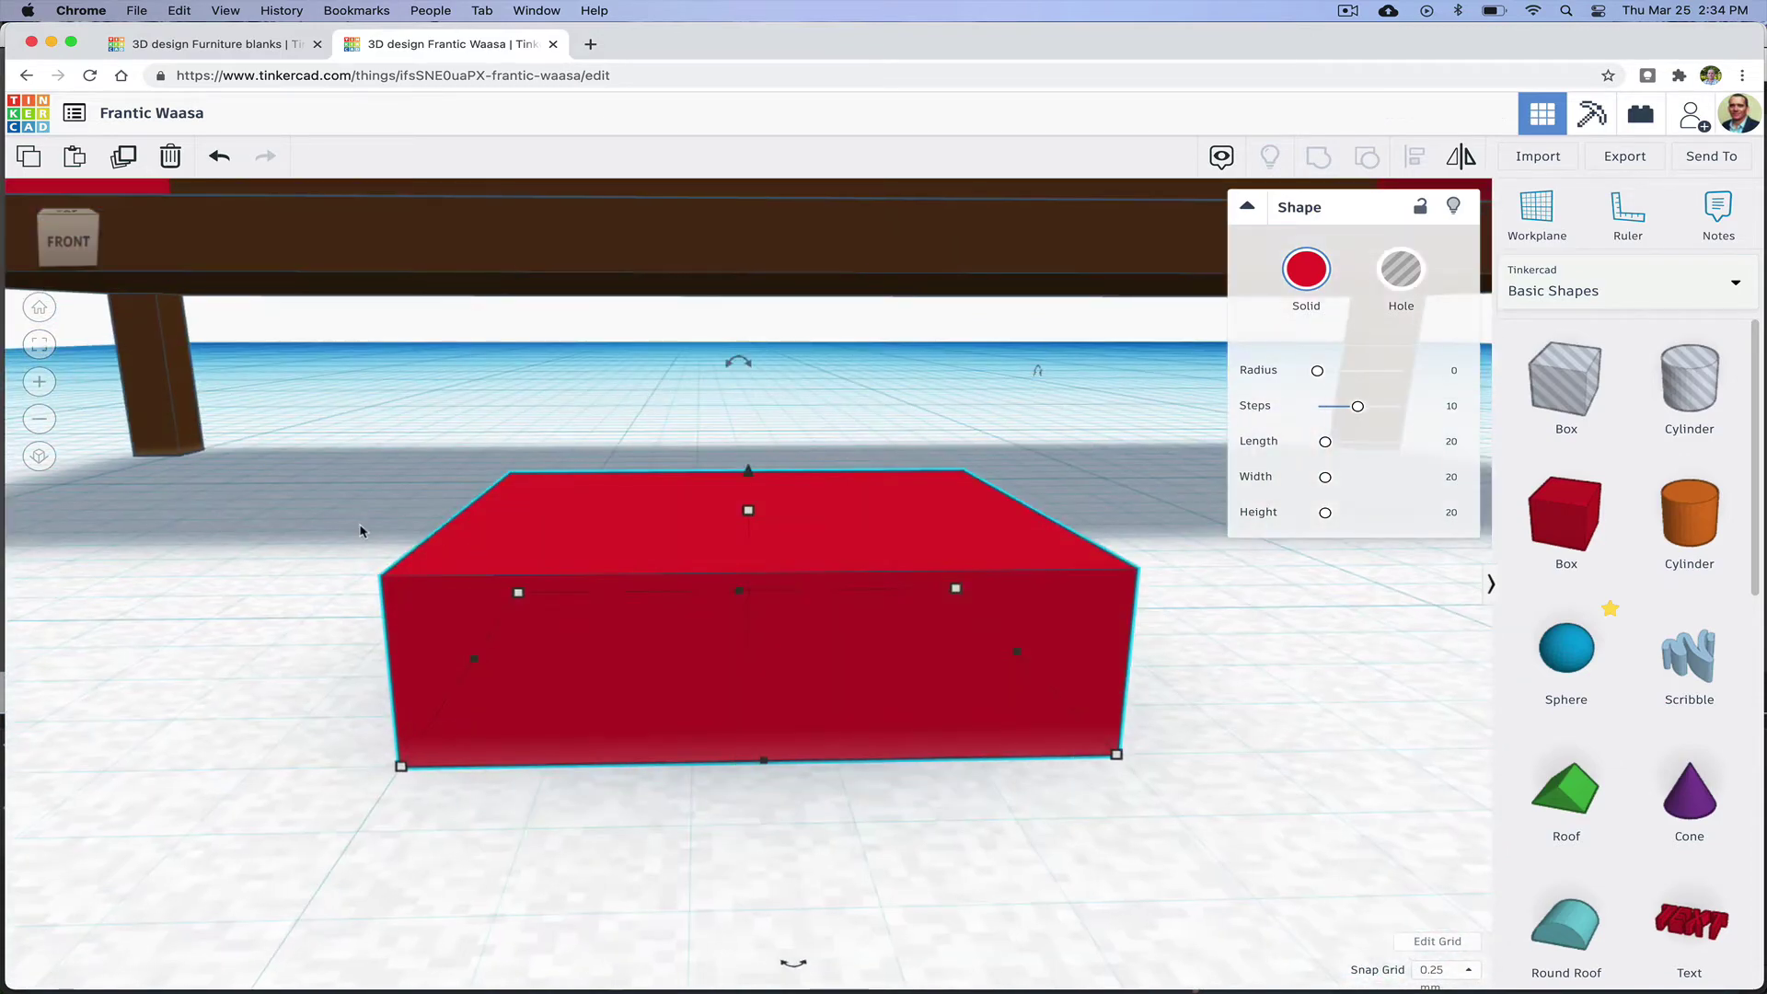
{"action": "scroll", "coordinate": [360, 530], "scroll_direction": "down", "scroll_amount": 5}
{"action": "right_click_drag", "start_coordinate": [360, 530], "coordinate": [374, 671]}
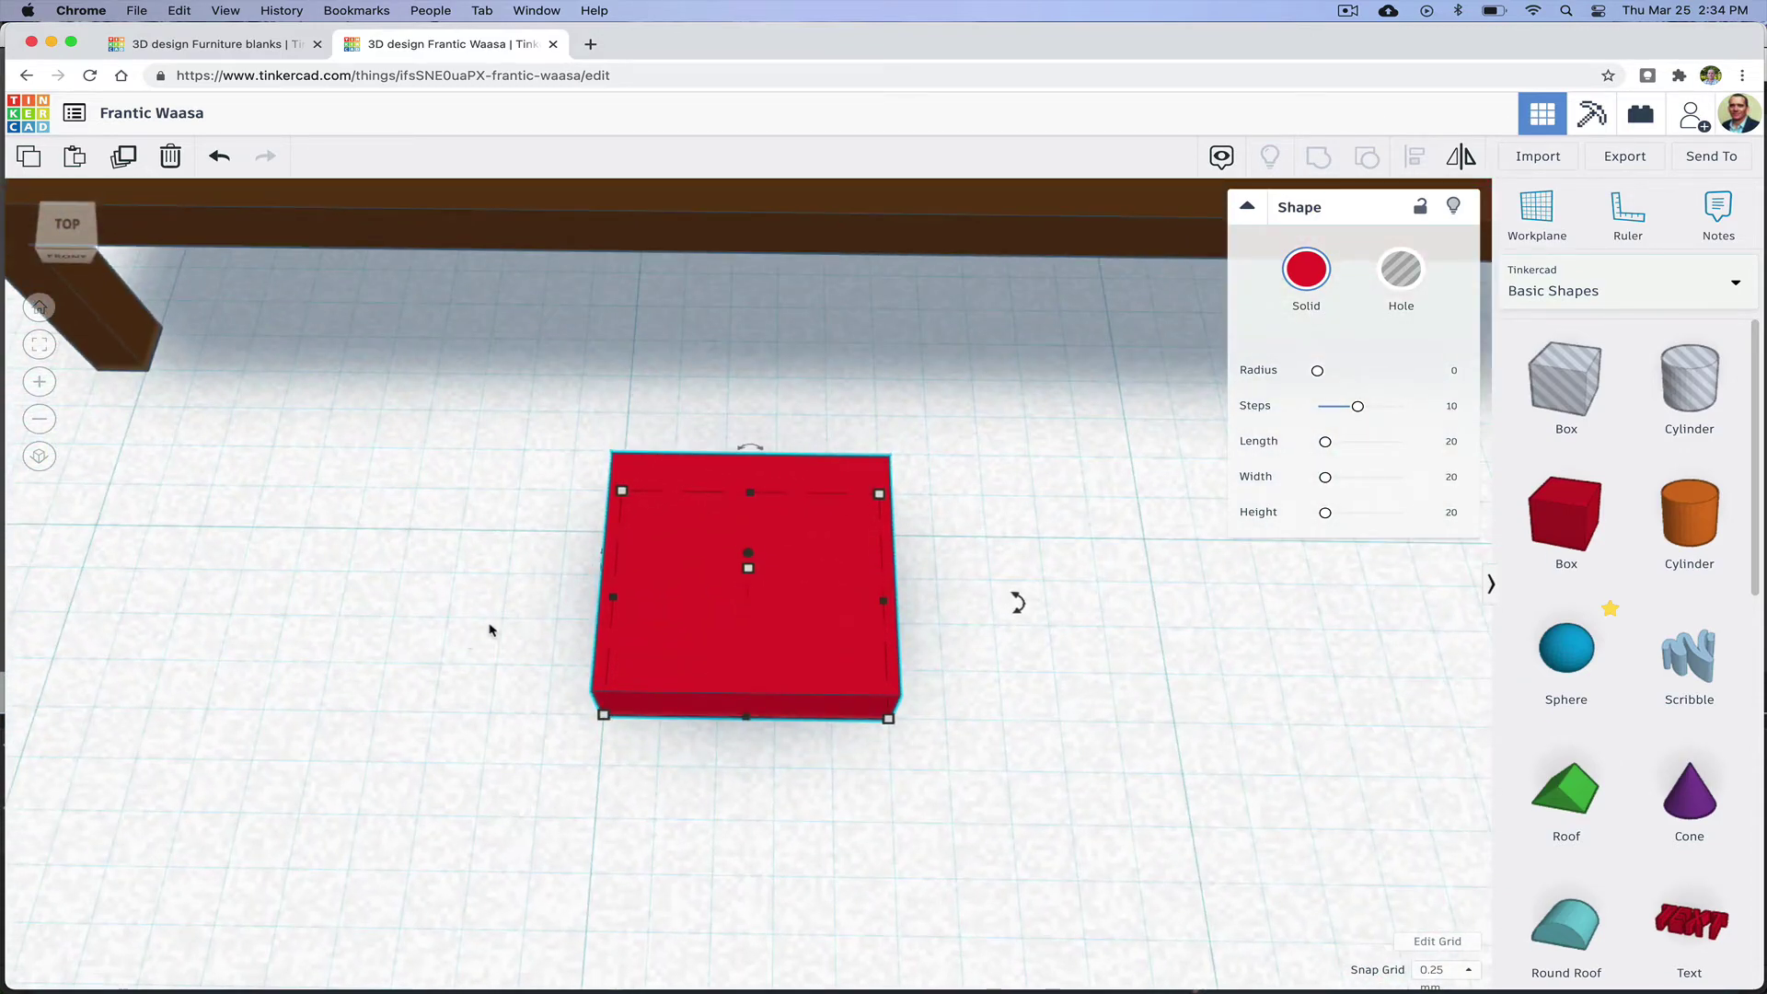
{"action": "right_click_drag", "start_coordinate": [490, 630], "coordinate": [798, 528]}
{"action": "left_click", "coordinate": [127, 158]}
{"action": "left_click_drag", "start_coordinate": [749, 520], "coordinate": [794, 480]}
Step: Recolour the raised copy light aqua and scale it down to a smaller panel 1 mm thick
{"action": "left_click", "coordinate": [1305, 269]}
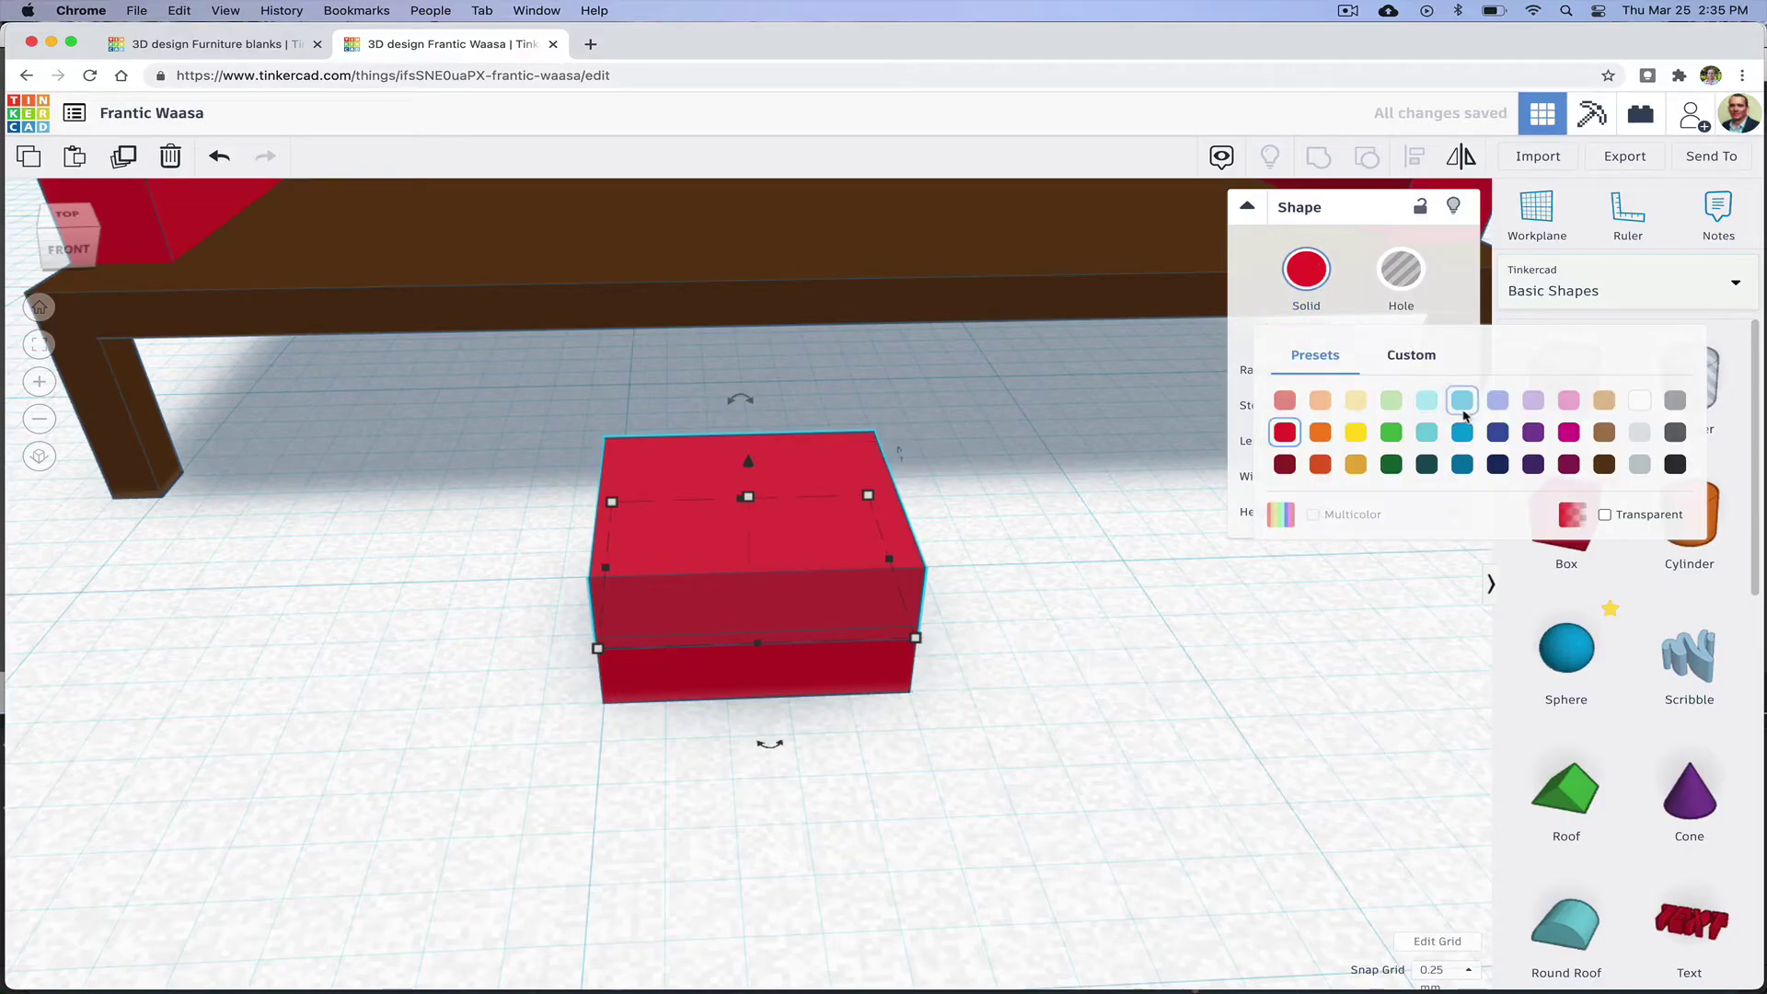
{"action": "left_click", "coordinate": [1429, 403]}
{"action": "right_click_drag", "start_coordinate": [1020, 589], "coordinate": [1016, 566]}
{"action": "left_click_drag", "start_coordinate": [750, 493], "coordinate": [752, 517]}
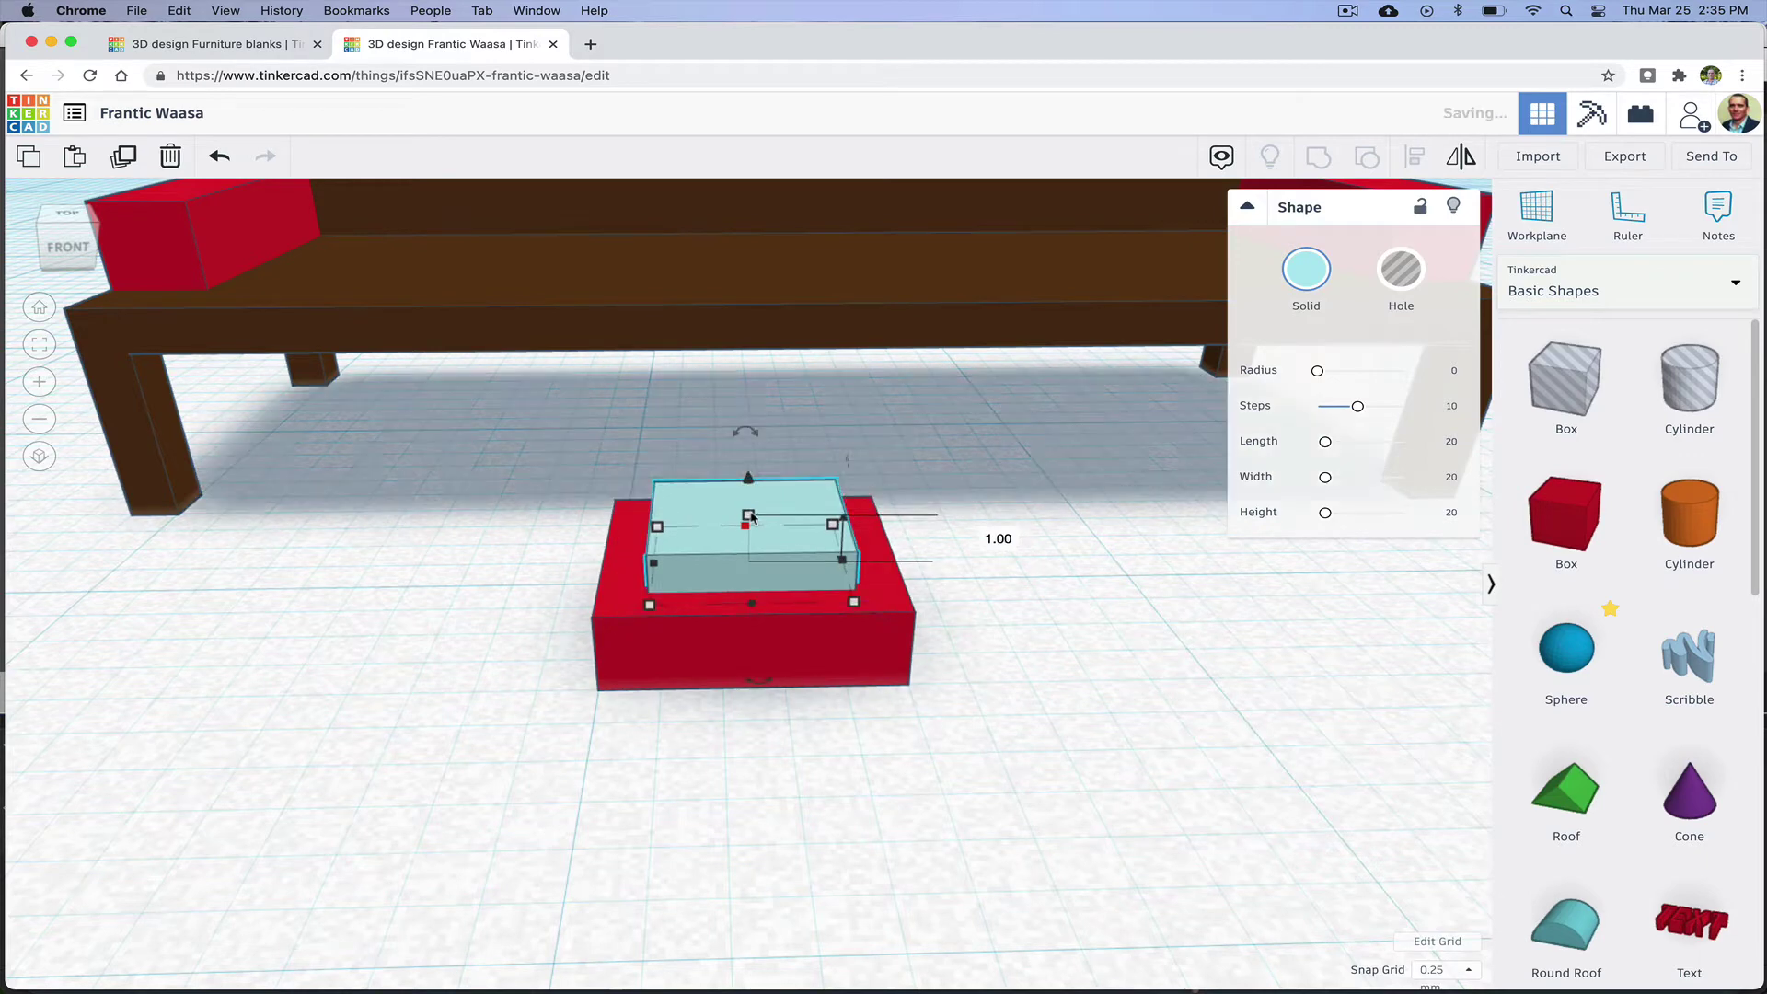
Step: Rotate the light aqua panel 45° into a diamond and lower it 0.25 mm into the red box
{"action": "right_click_drag", "start_coordinate": [714, 440], "coordinate": [689, 590]}
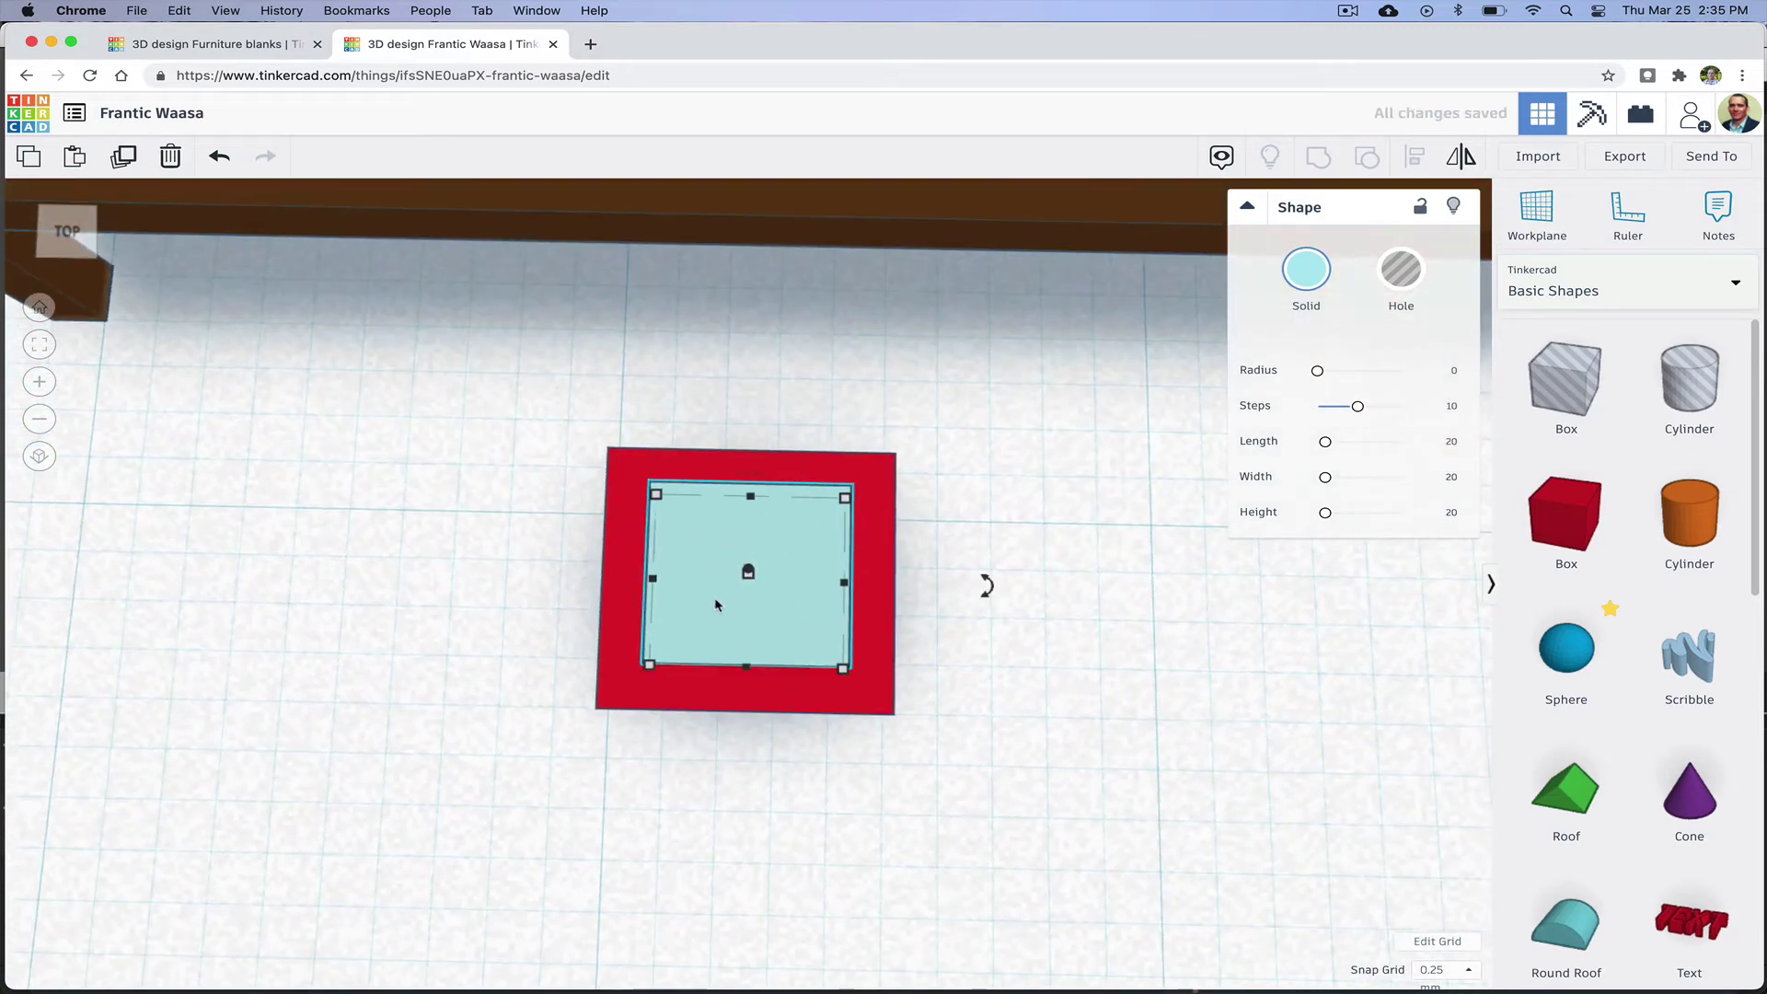
{"action": "mouse_move", "coordinate": [901, 662]}
{"action": "right_mouse_down"}
{"action": "mouse_move", "coordinate": [914, 573]}
{"action": "mouse_move", "coordinate": [908, 632]}
{"action": "right_mouse_up"}
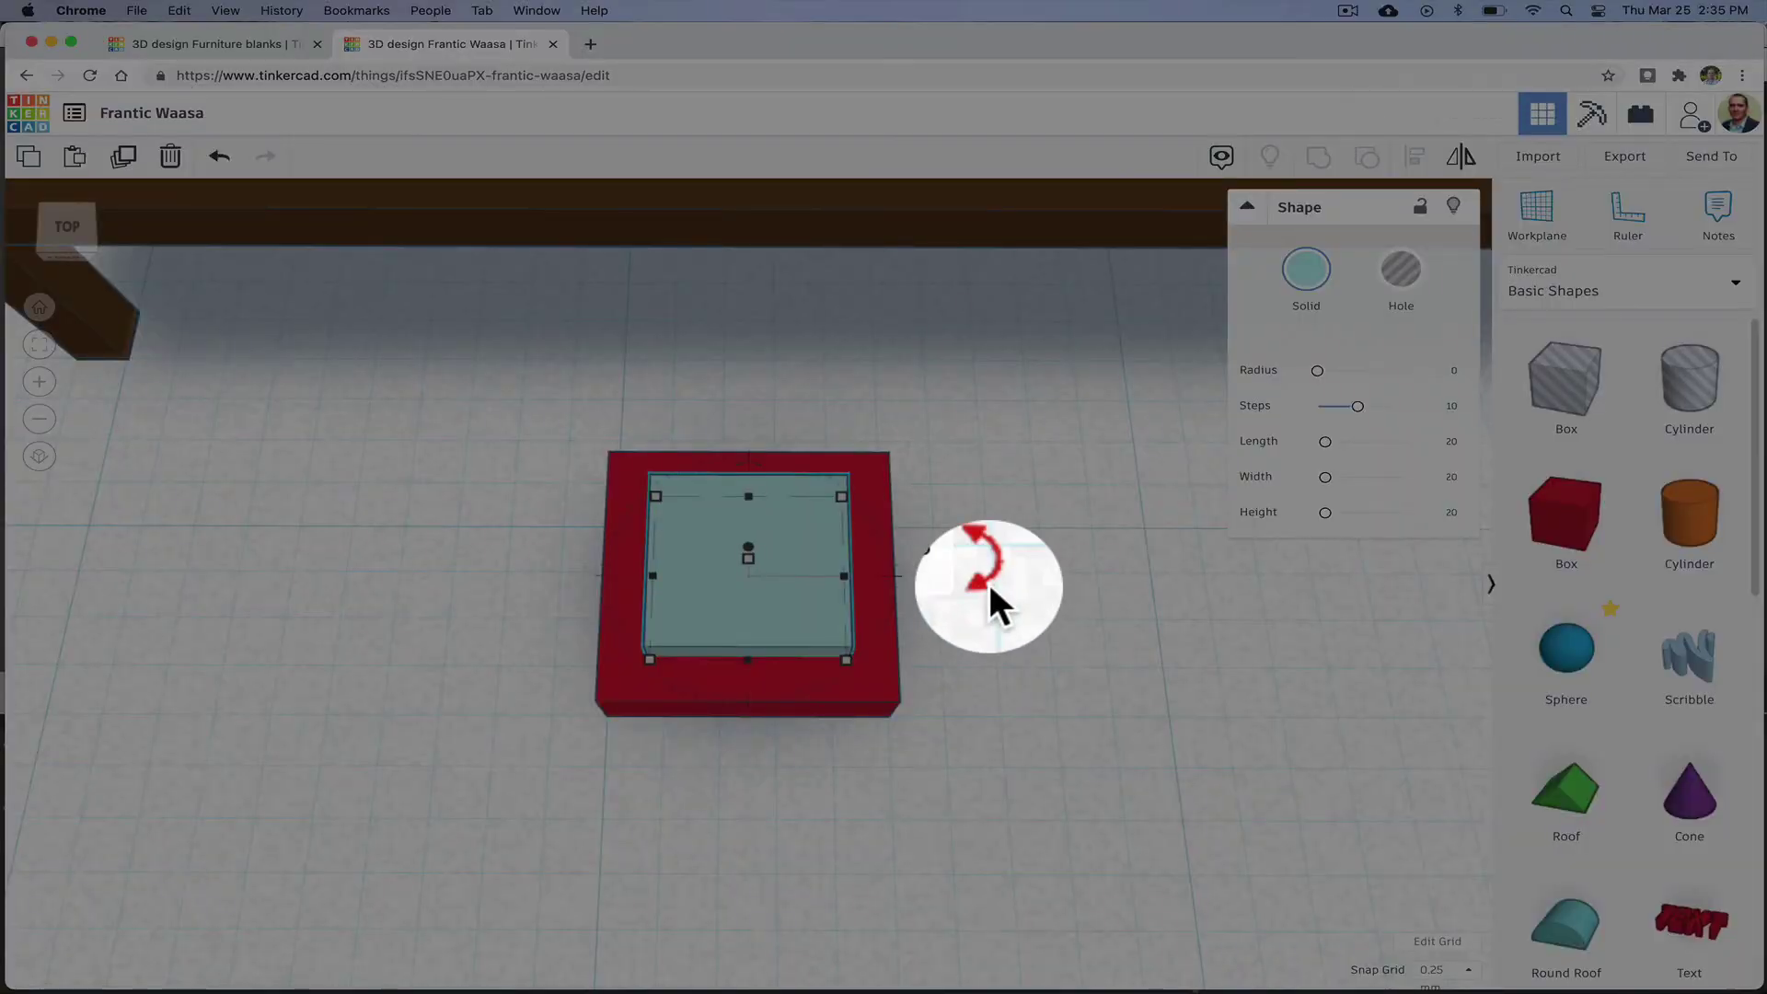
{"action": "left_click_drag", "start_coordinate": [986, 579], "coordinate": [877, 551]}
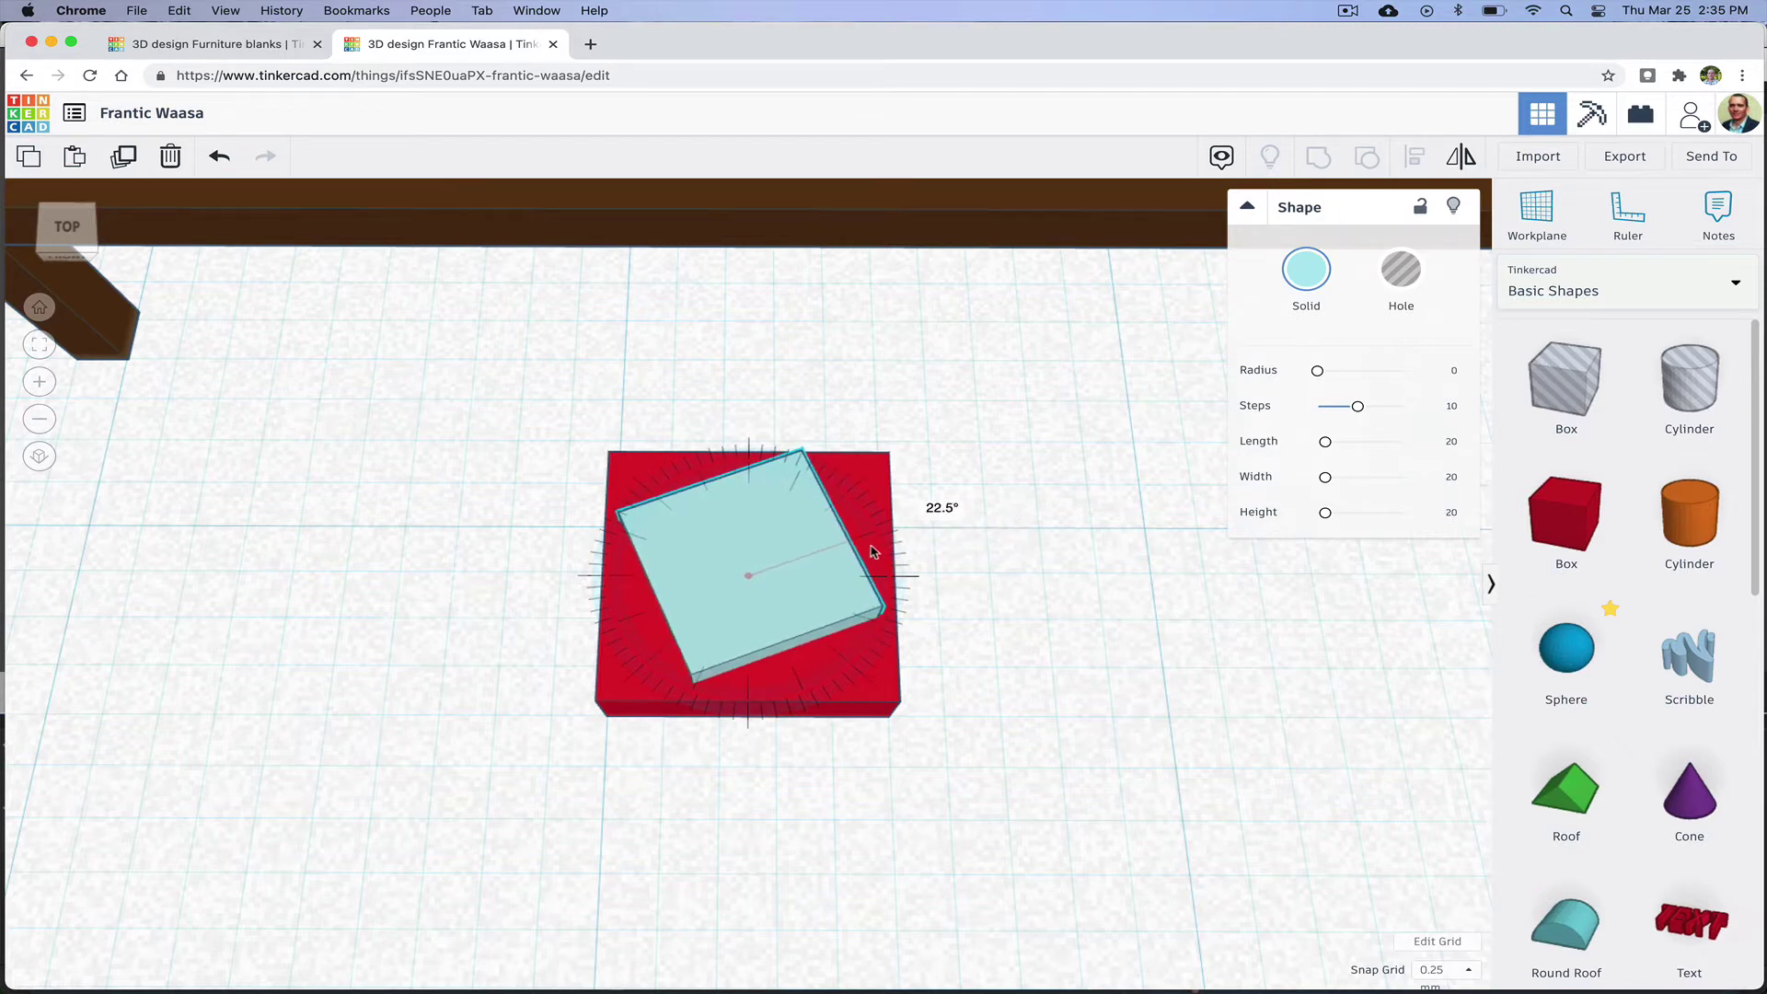
{"action": "left_click_drag", "start_coordinate": [863, 553], "coordinate": [845, 515]}
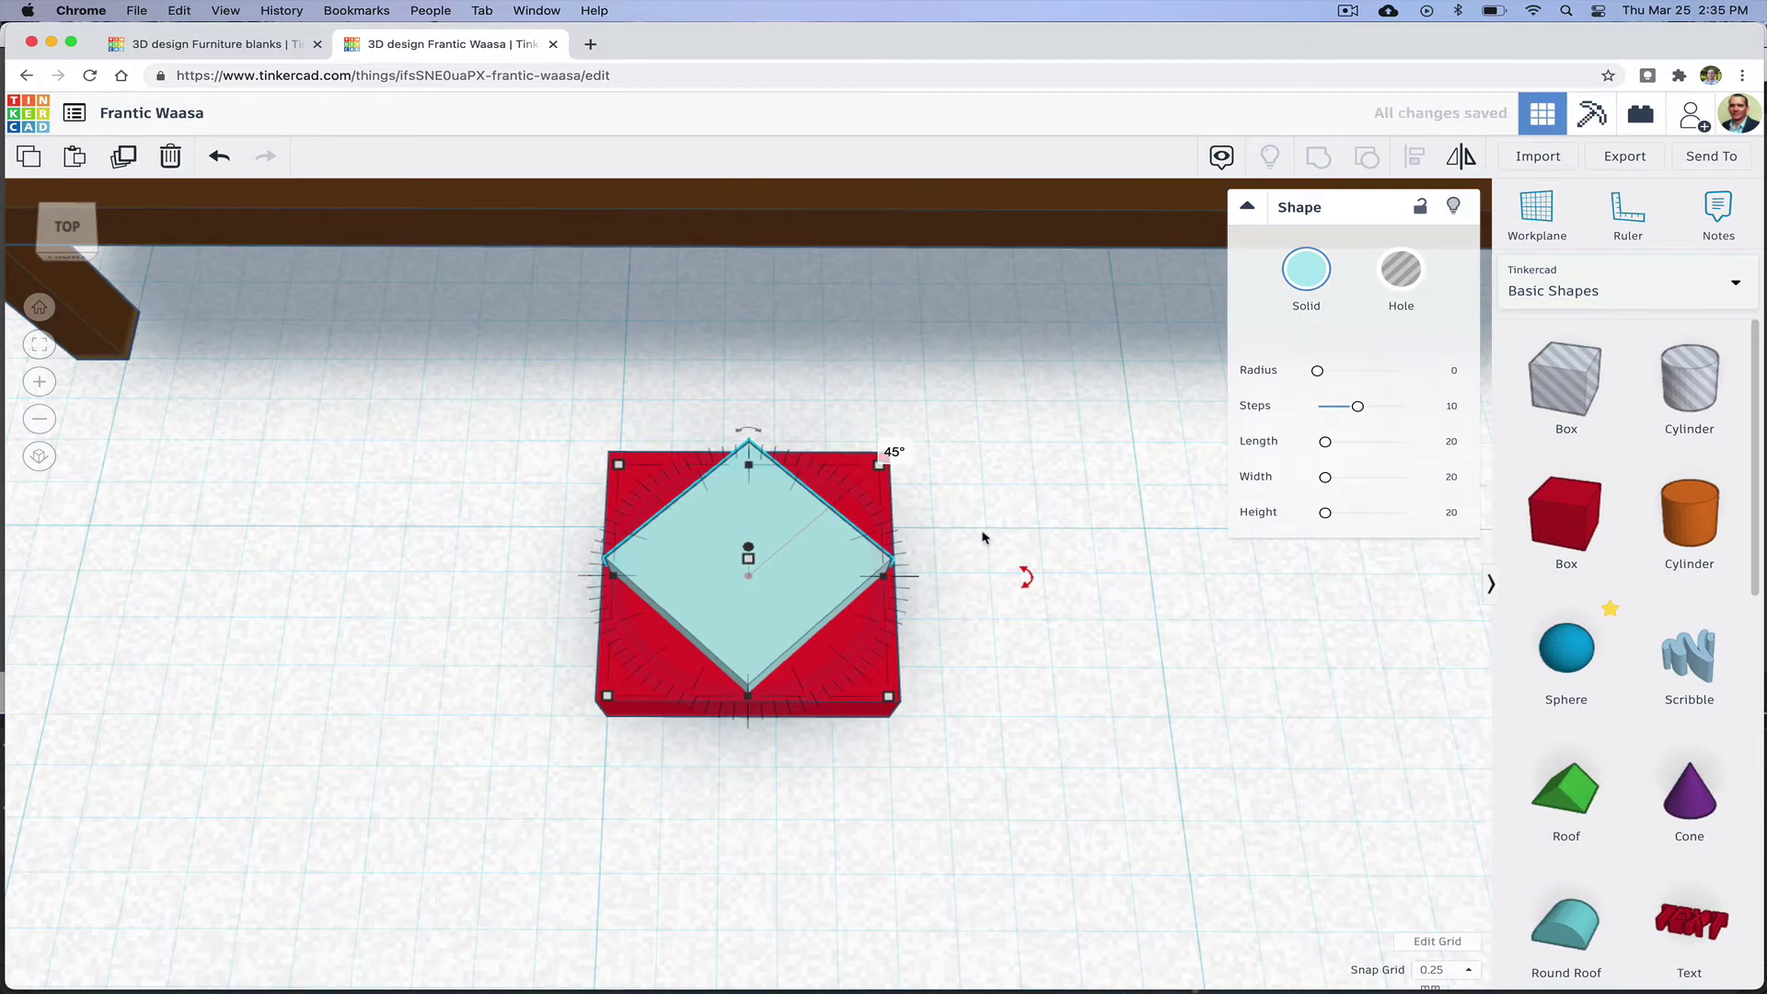
{"action": "right_click_drag", "start_coordinate": [985, 531], "coordinate": [1018, 430]}
{"action": "left_click_drag", "start_coordinate": [750, 532], "coordinate": [754, 537]}
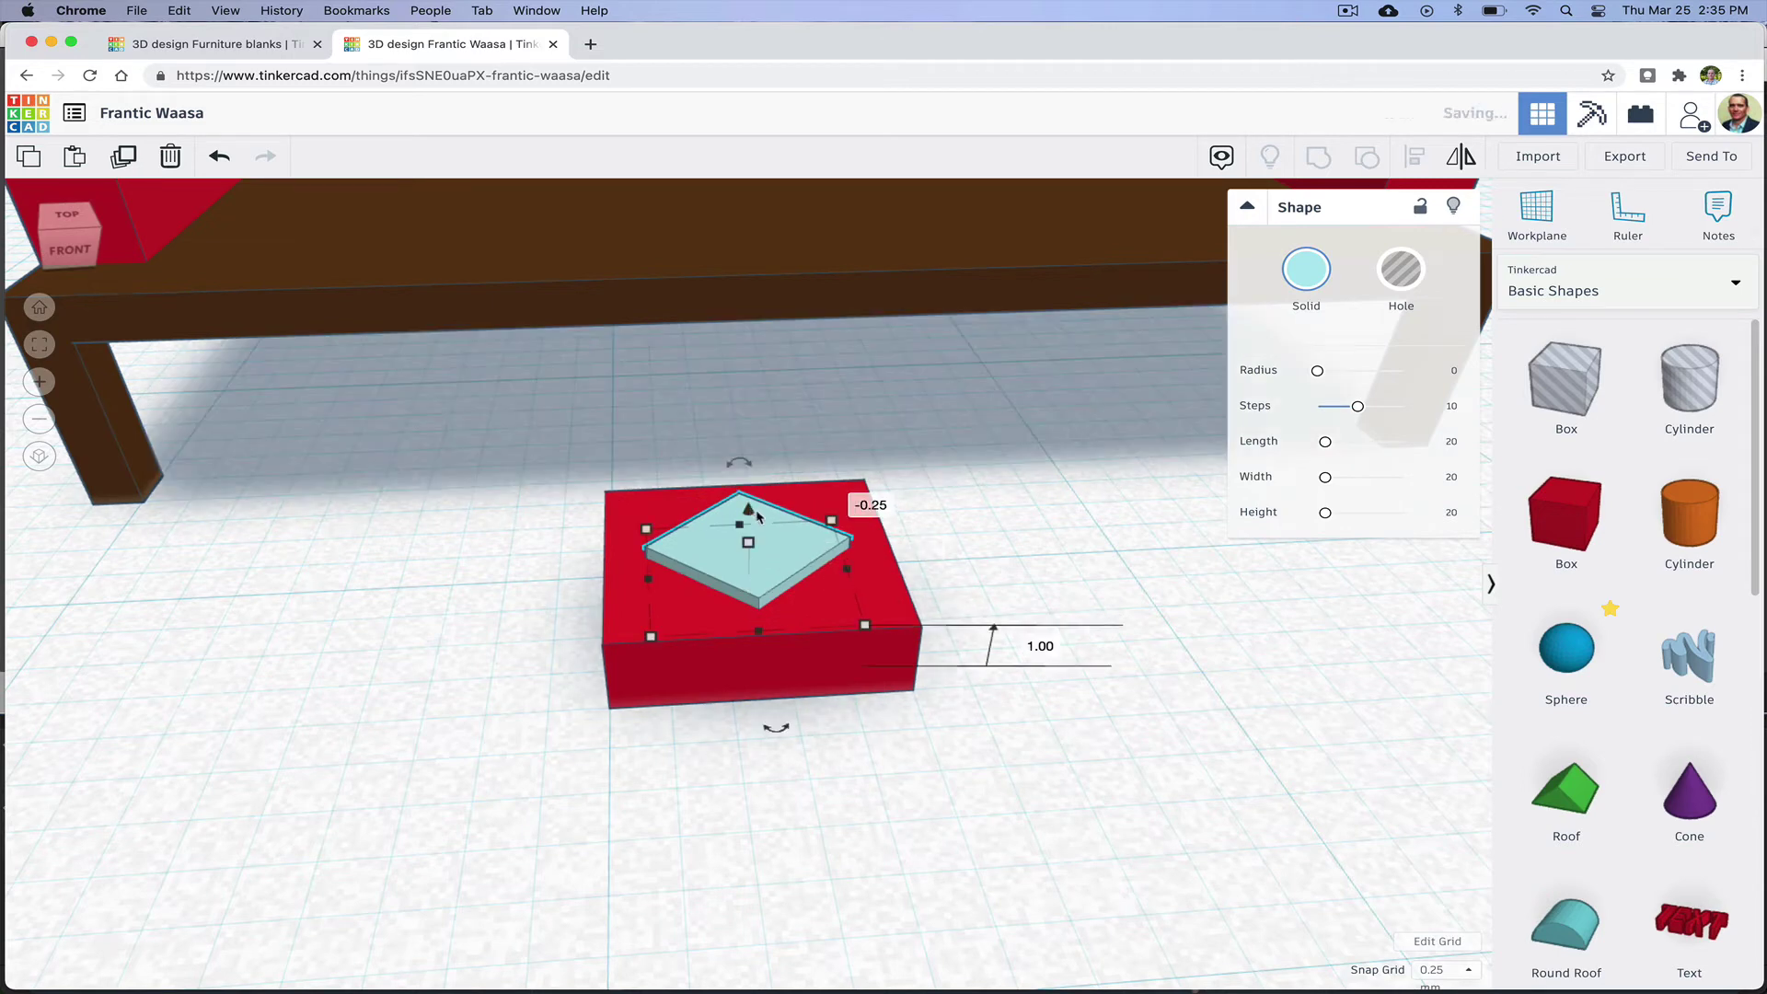
Step: Round the red box under the diamond into a cushion shape with a radius of 6.55
{"action": "left_click", "coordinate": [889, 600]}
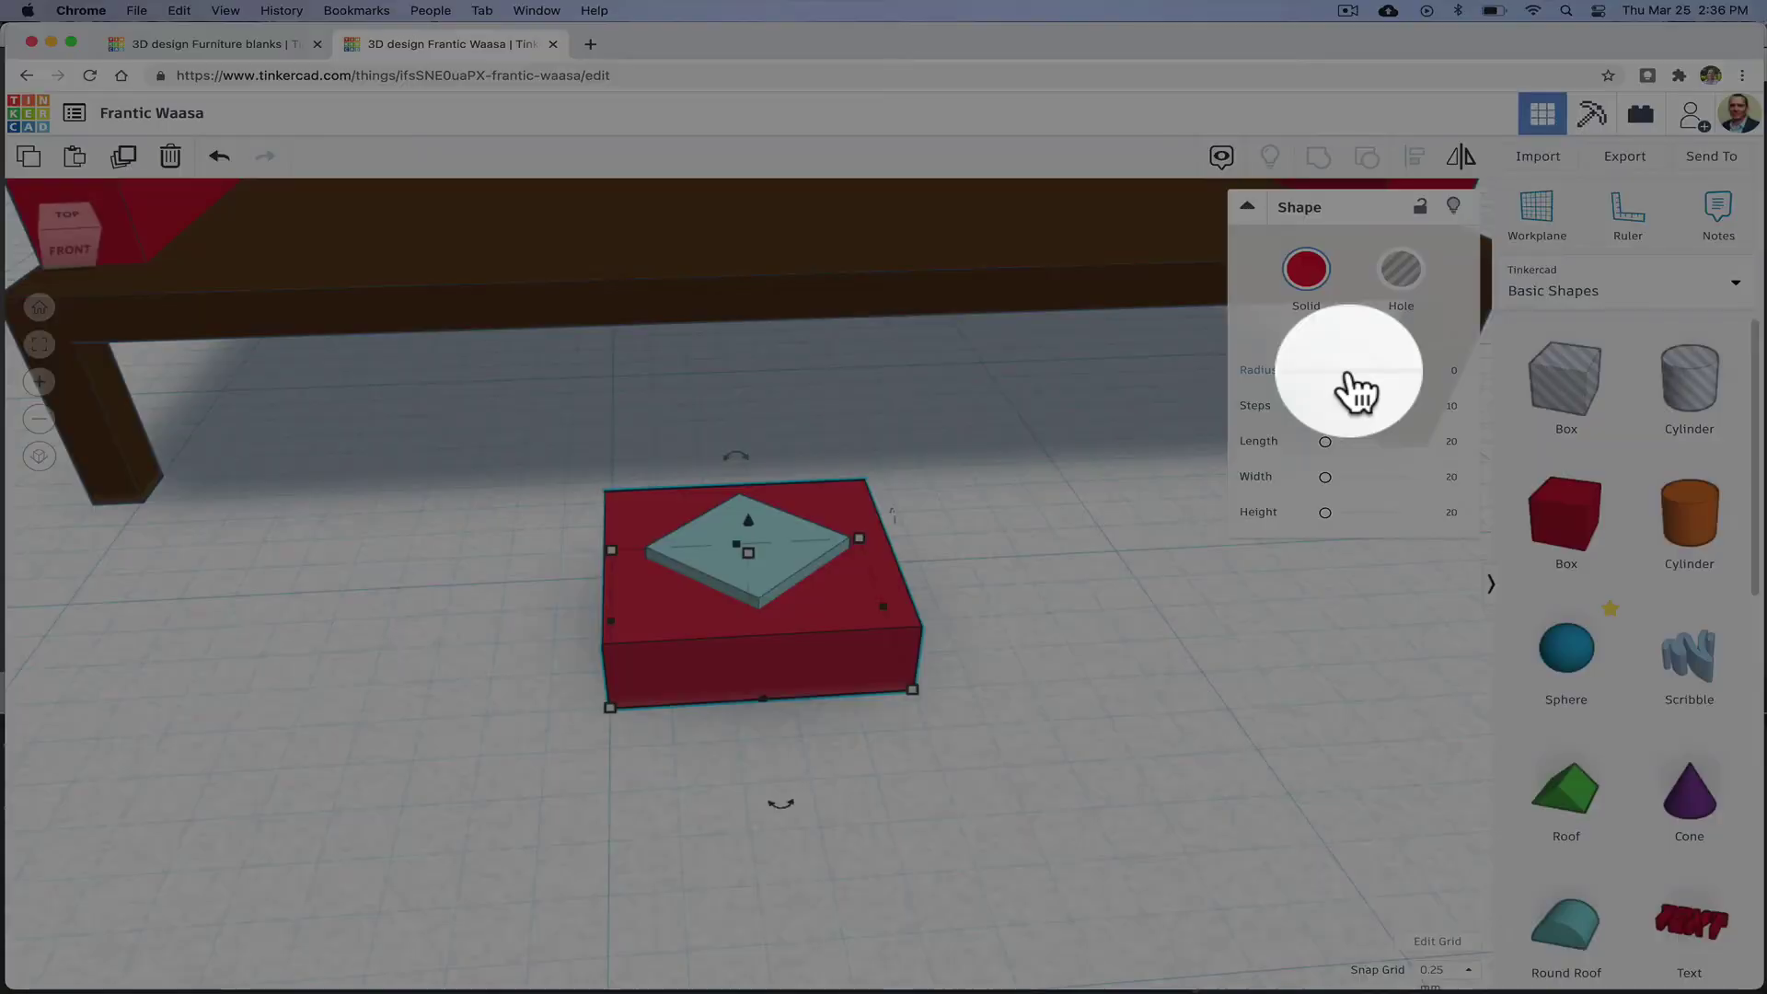
{"action": "left_click", "coordinate": [1349, 372]}
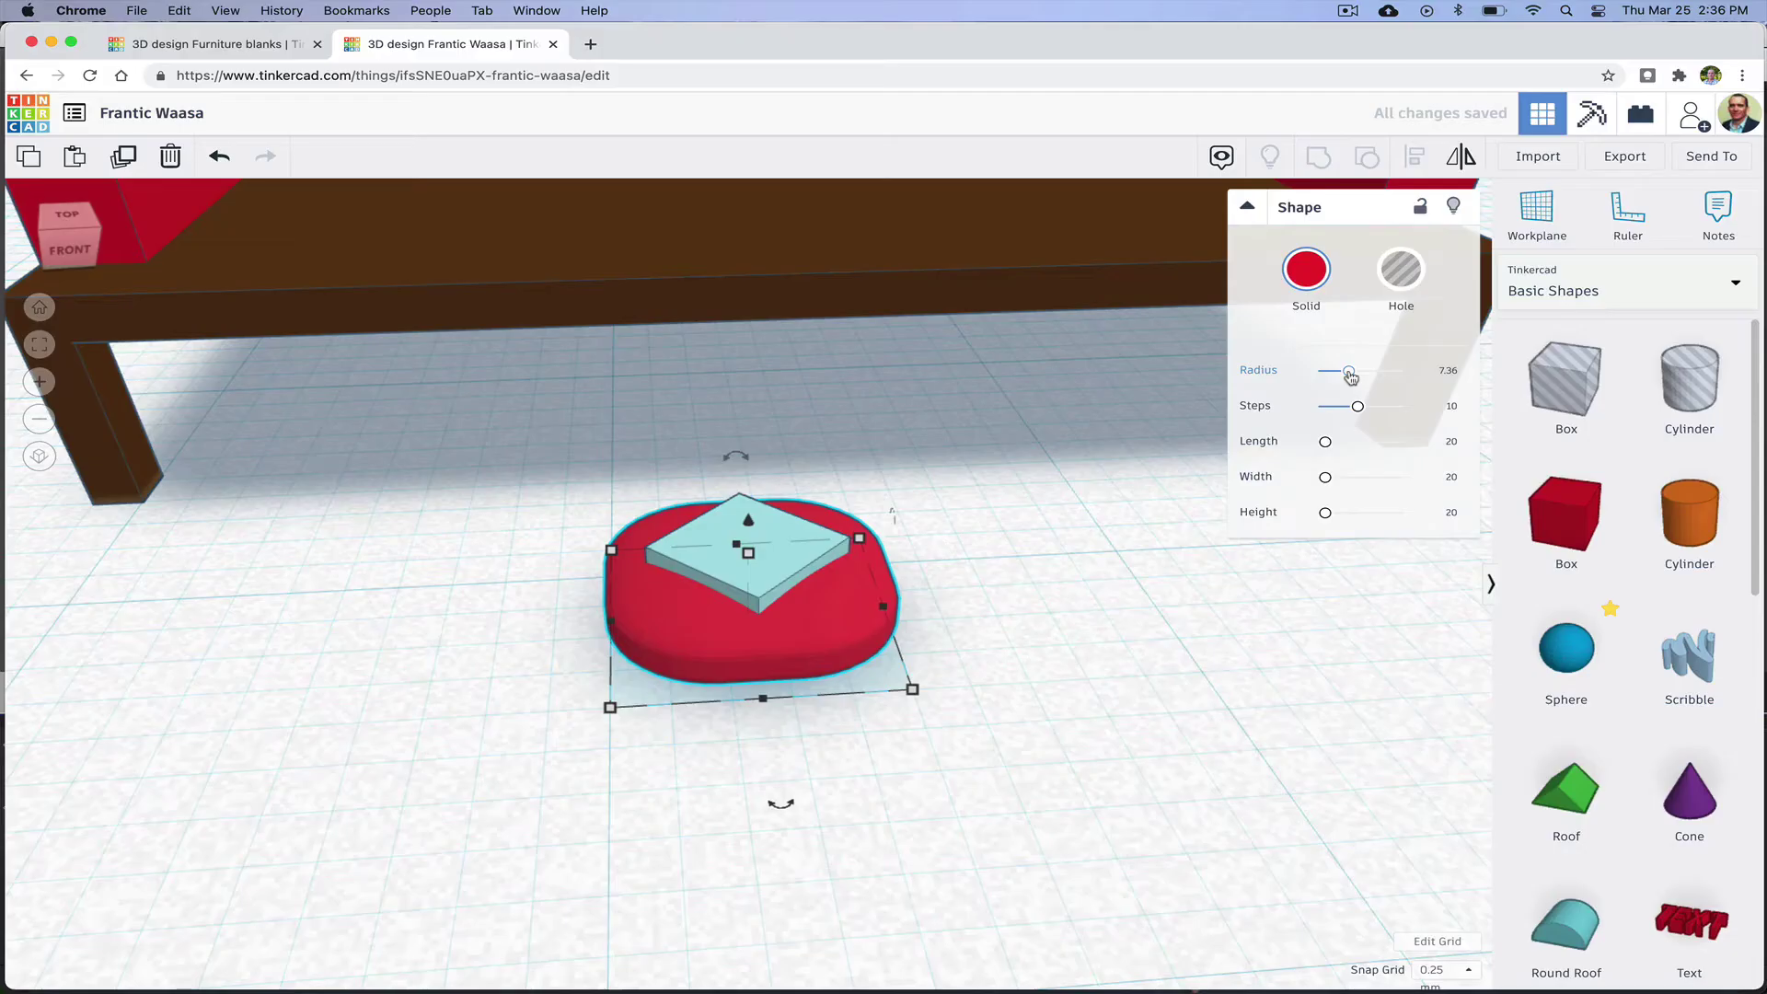
{"action": "left_click_drag", "start_coordinate": [1350, 376], "coordinate": [1346, 378]}
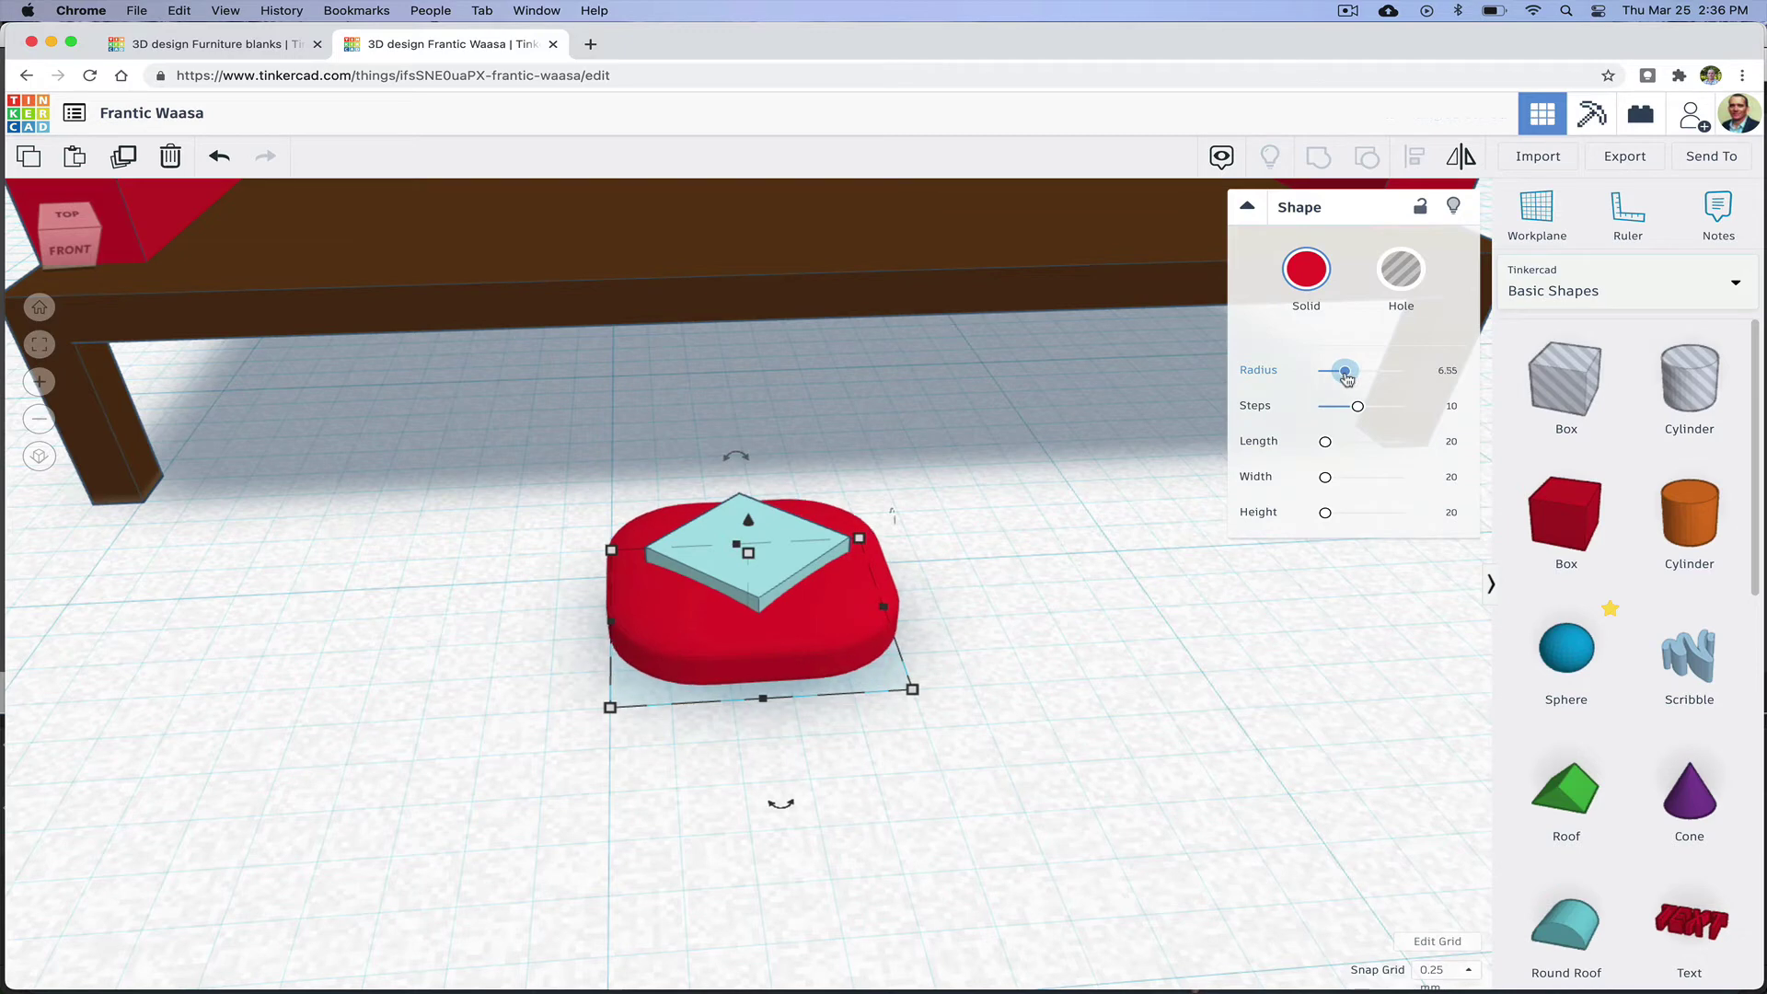
Step: Reduce the thickness of the rounded red cushion to 1.65 mm
{"action": "right_click_drag", "start_coordinate": [1007, 561], "coordinate": [1112, 489]}
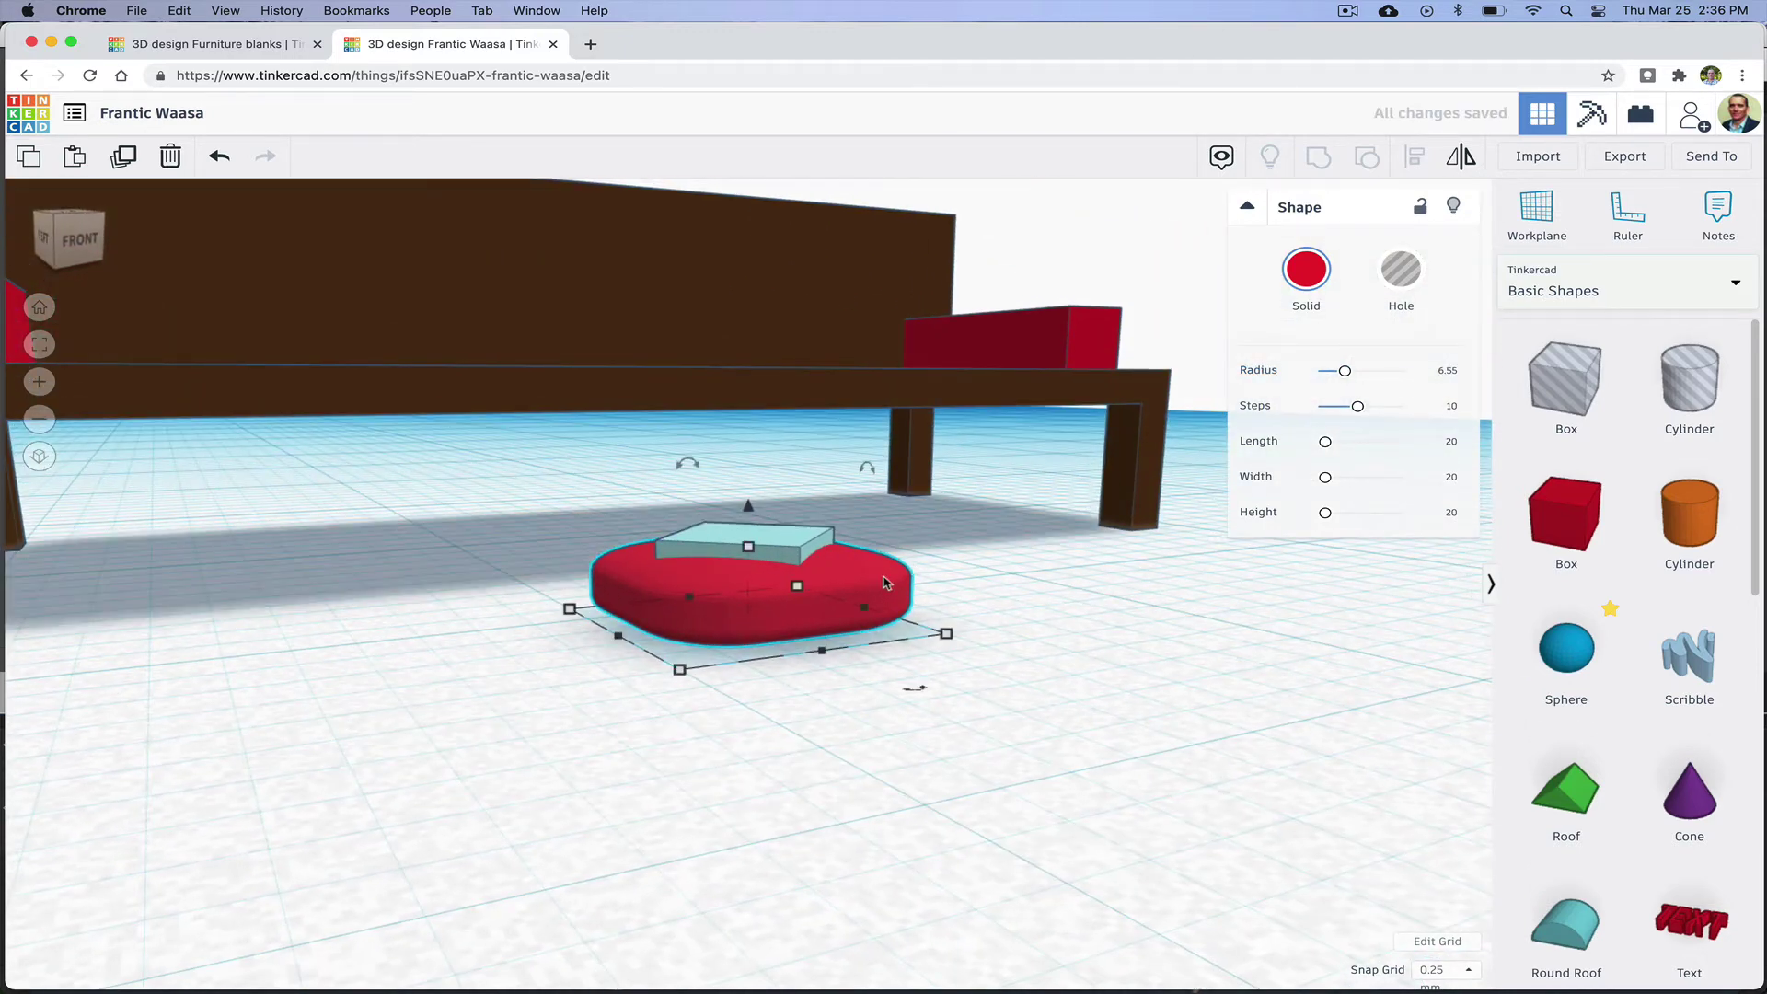
{"action": "left_click_drag", "start_coordinate": [753, 548], "coordinate": [761, 548]}
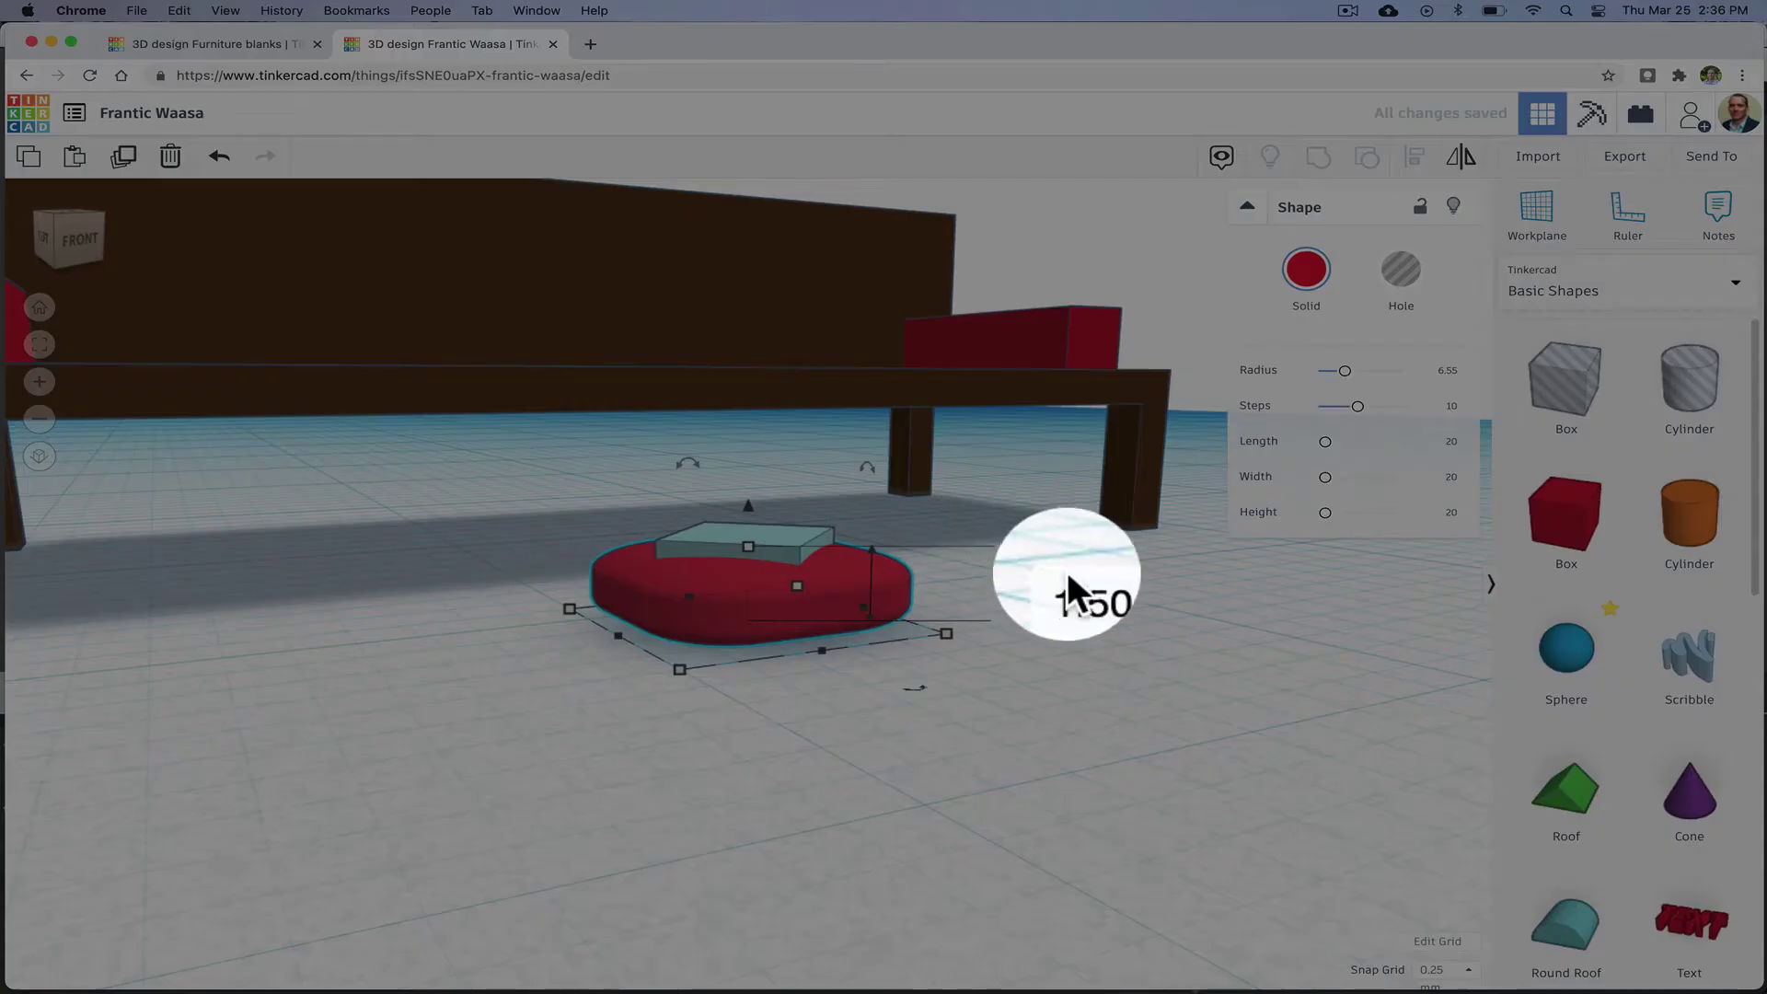
{"action": "left_click", "coordinate": [1073, 583]}
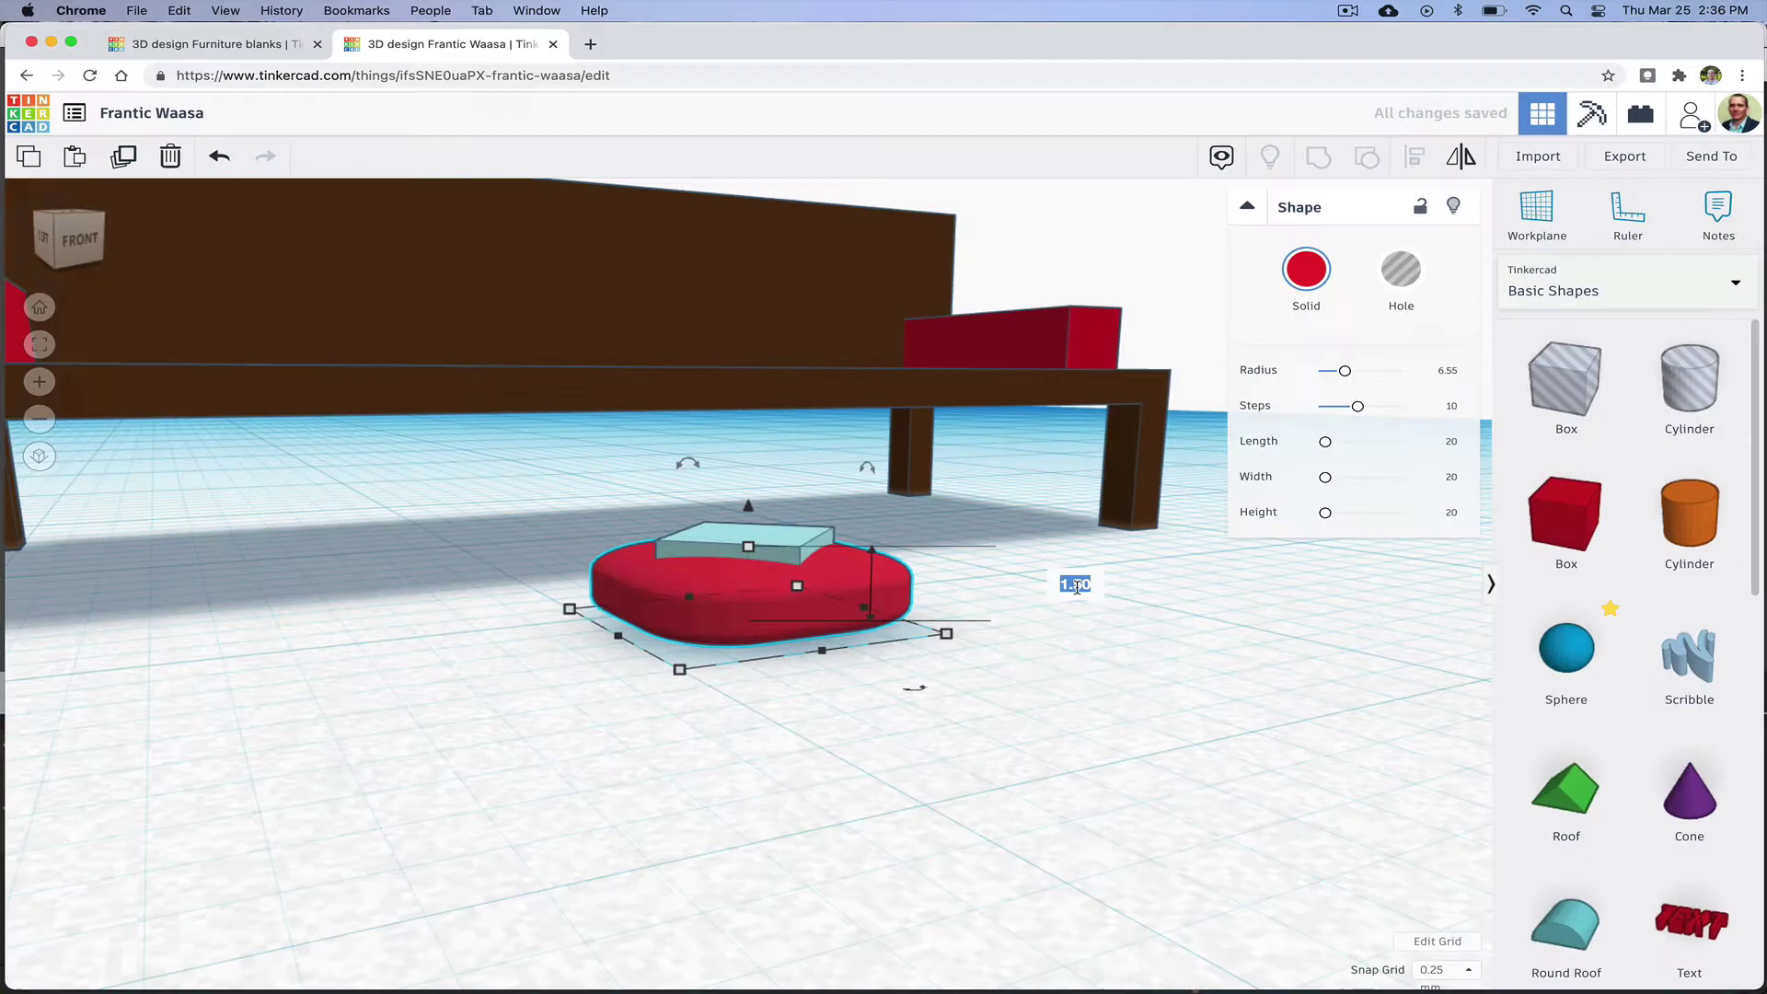
{"action": "type", "text": "1.65"}
{"action": "key", "text": "Return"}
Step: Group the red cushion with its diamond panel and turn on Multicolor to keep both colours
{"action": "right_click_drag", "start_coordinate": [1075, 589], "coordinate": [911, 489]}
{"action": "left_click_drag", "start_coordinate": [925, 491], "coordinate": [726, 645]}
{"action": "left_click", "coordinate": [1316, 160]}
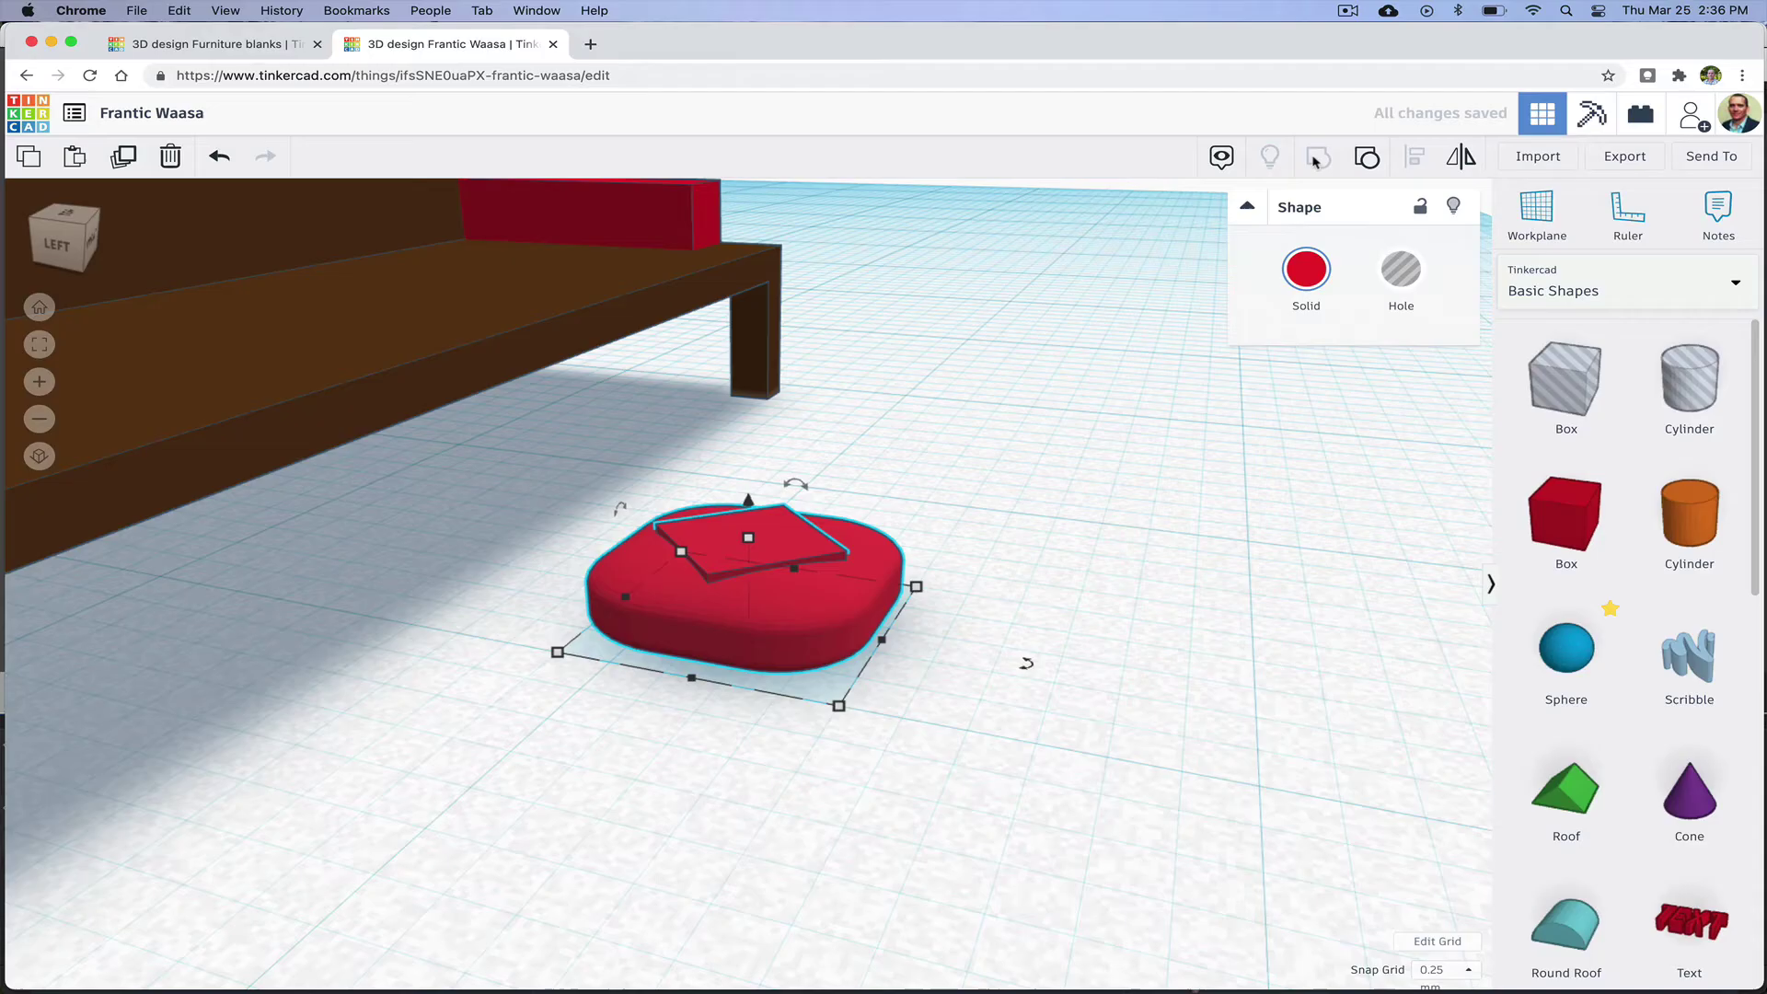
{"action": "left_click", "coordinate": [1307, 273]}
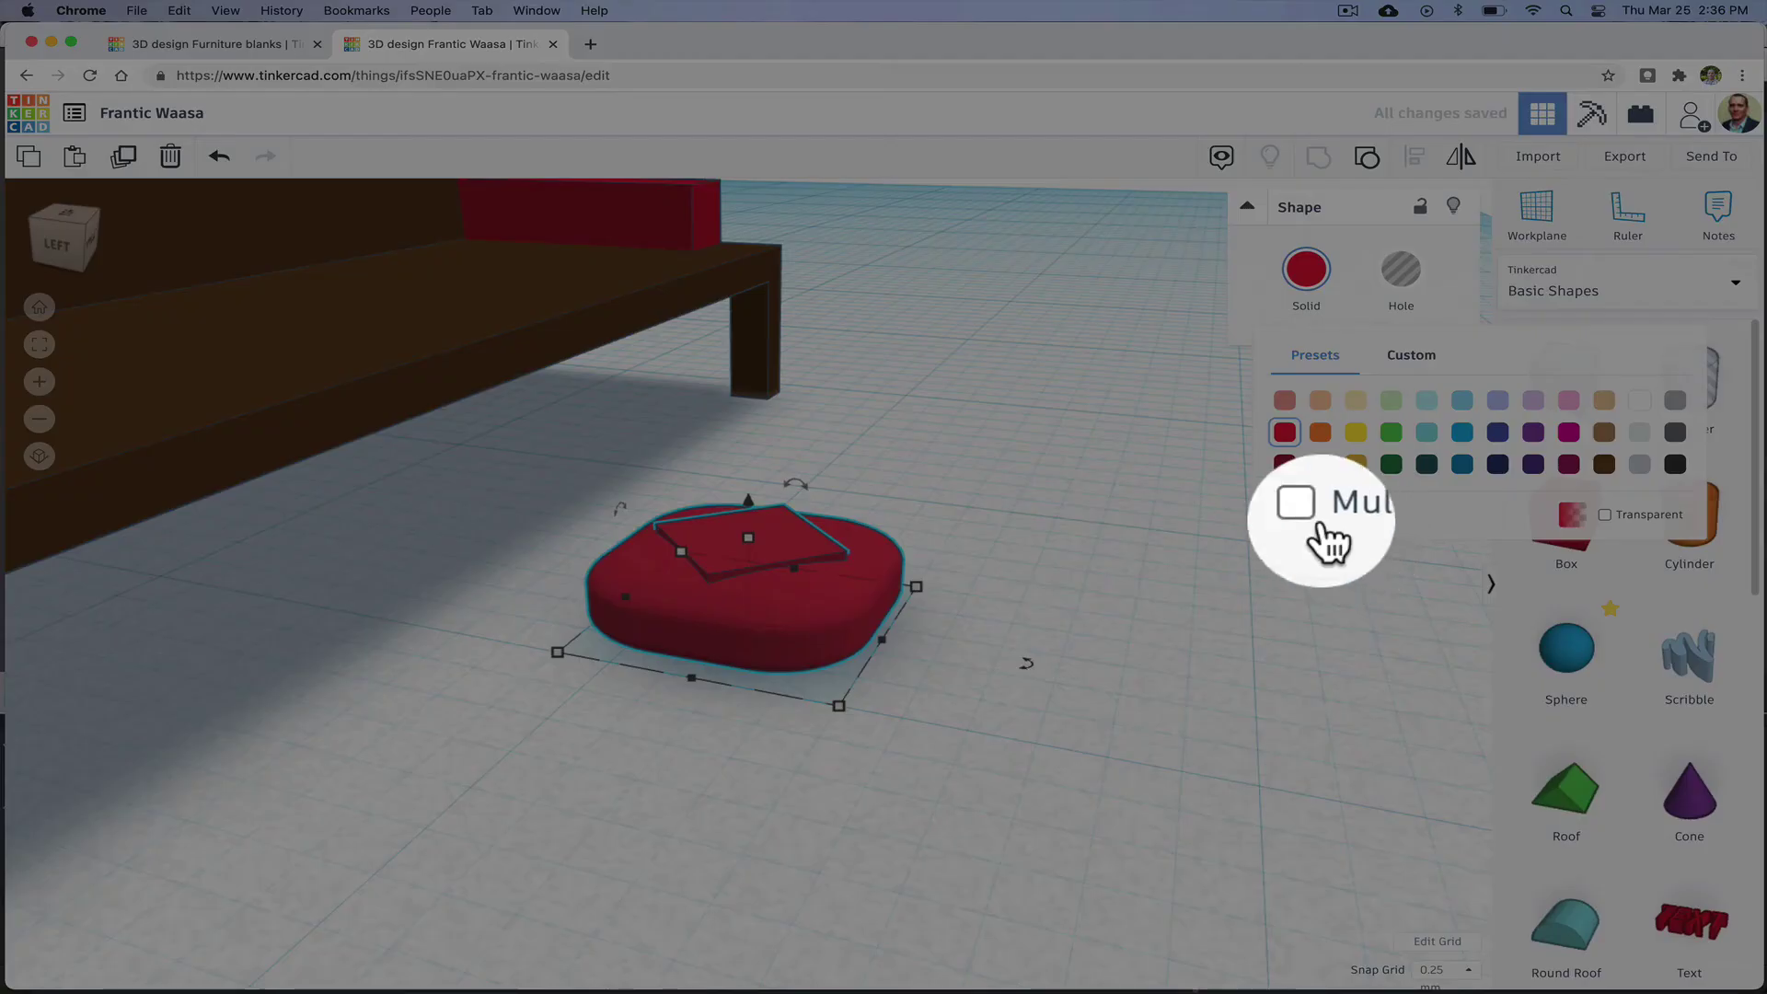
{"action": "left_click", "coordinate": [1313, 514]}
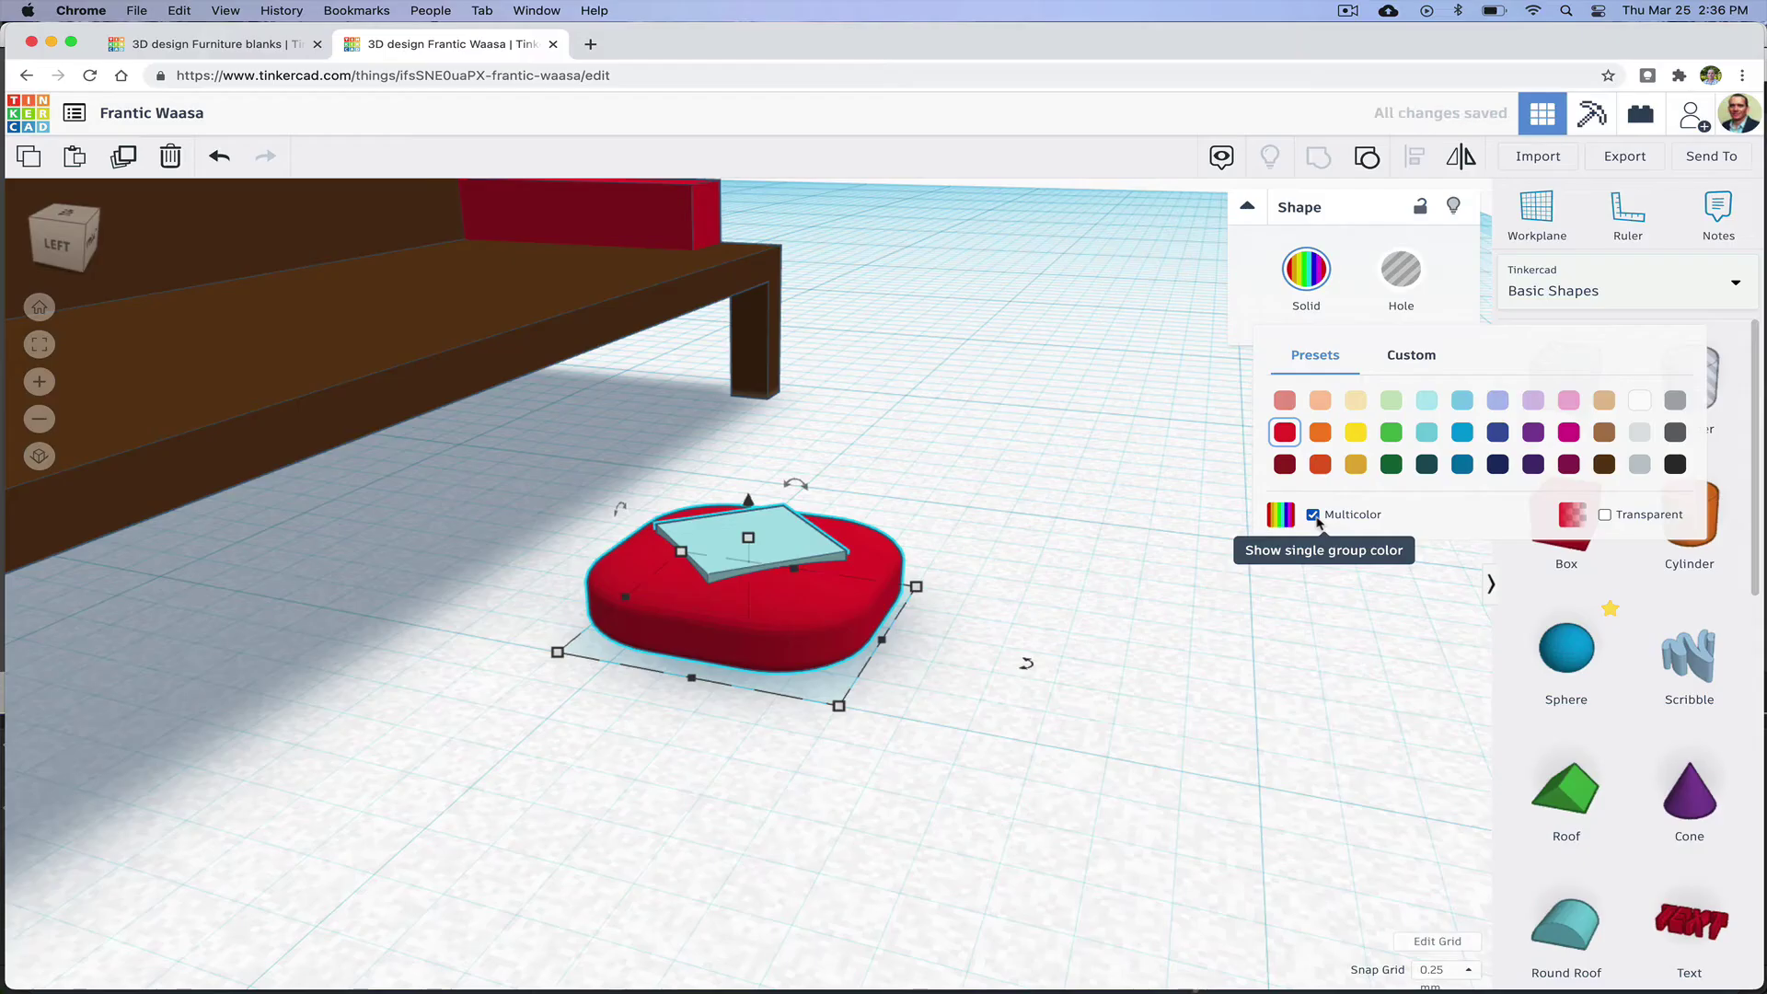
{"action": "left_click", "coordinate": [939, 501]}
Step: Lift the grouped cushion off the workplane above seat level and tilt it up to lean like the backrest
{"action": "right_click_drag", "start_coordinate": [938, 500], "coordinate": [771, 597]}
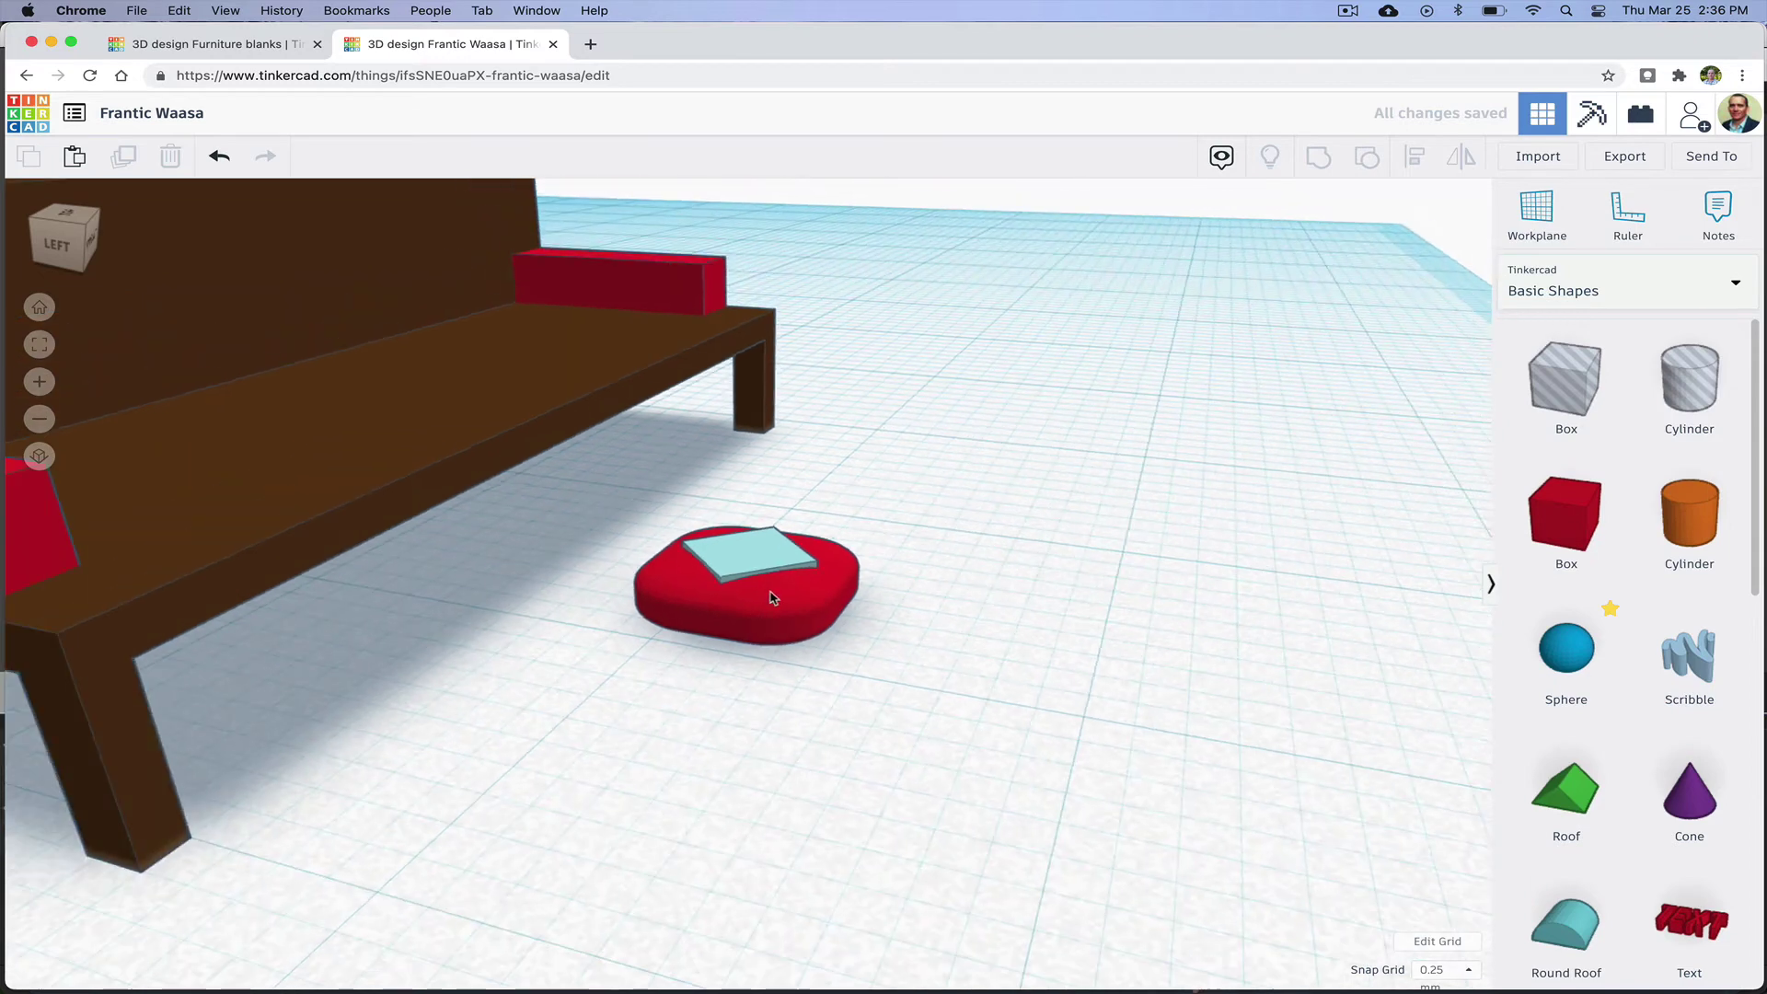
{"action": "left_click", "coordinate": [775, 594]}
{"action": "left_click_drag", "start_coordinate": [749, 506], "coordinate": [751, 245]}
{"action": "right_click_drag", "start_coordinate": [803, 267], "coordinate": [872, 246]}
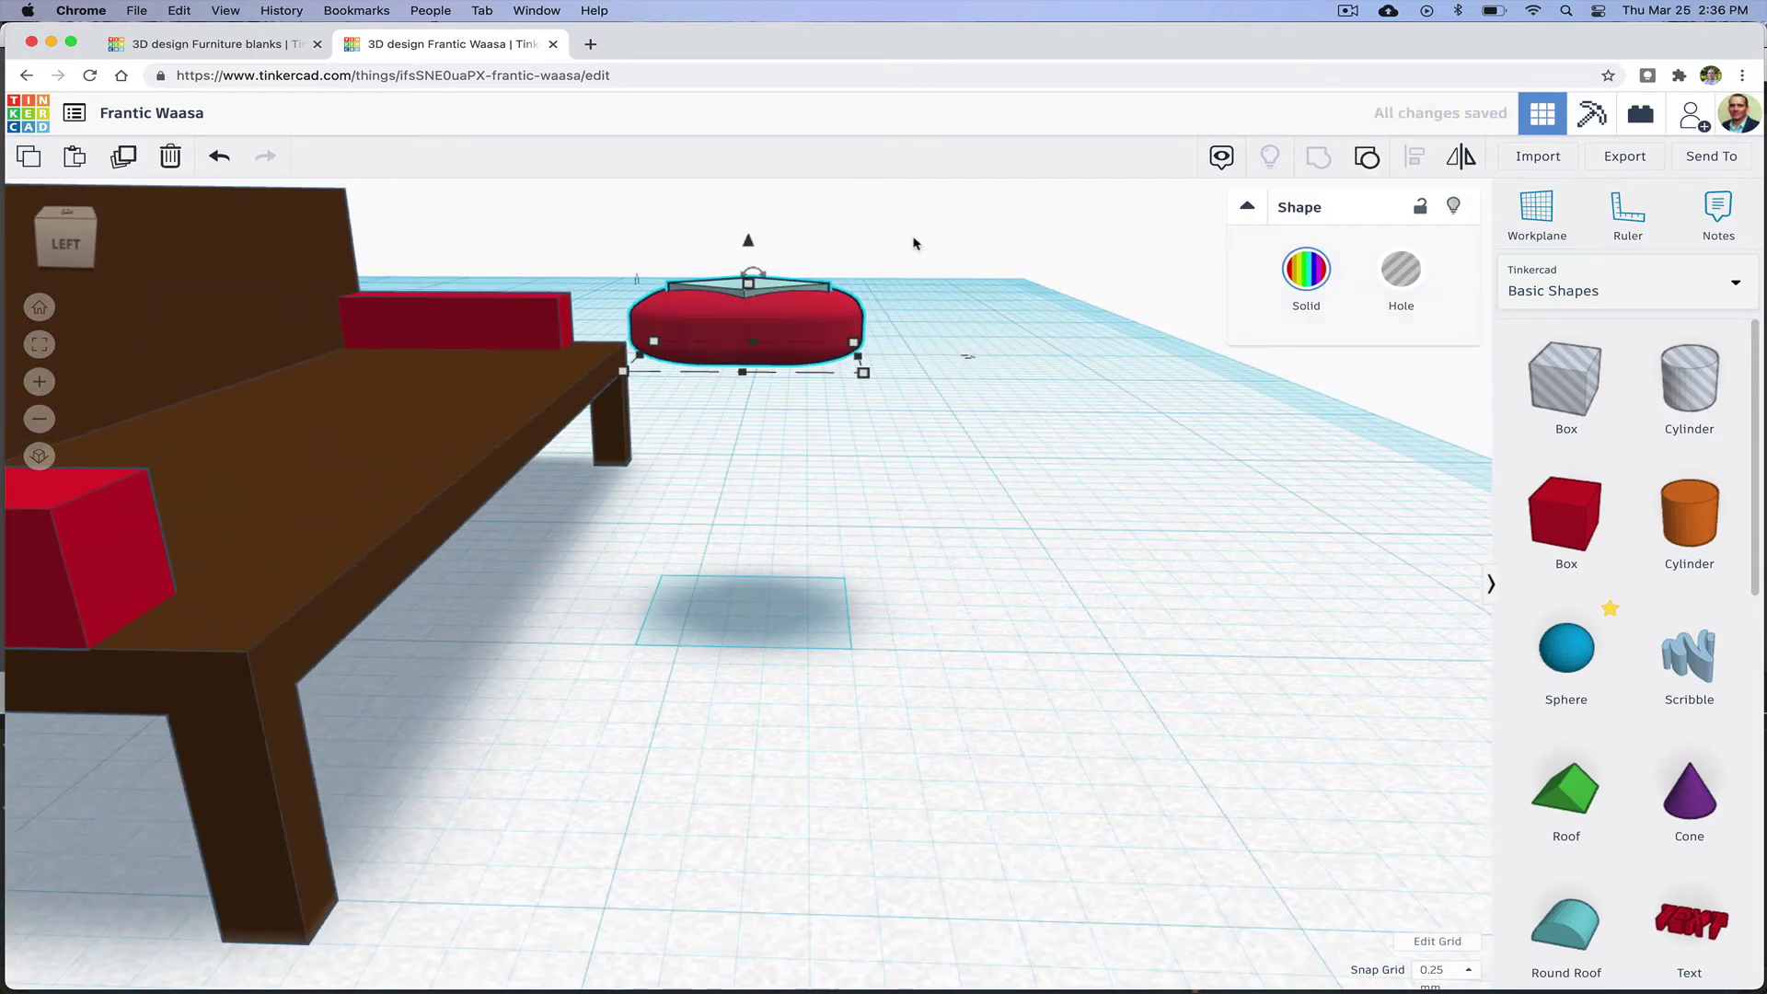
{"action": "left_click_drag", "start_coordinate": [753, 273], "coordinate": [824, 288]}
Step: Move the tilted cushion over the sofa against the backrest and lower it onto the seat
{"action": "right_click_drag", "start_coordinate": [907, 350], "coordinate": [926, 438]}
{"action": "left_click_drag", "start_coordinate": [716, 317], "coordinate": [13, 311]}
{"action": "left_click", "coordinate": [38, 344]}
{"action": "right_click_drag", "start_coordinate": [710, 494], "coordinate": [746, 428]}
{"action": "left_click_drag", "start_coordinate": [752, 415], "coordinate": [752, 436]}
Step: Nudge the cushion along the backrest toward the sofa's left armrest
{"action": "right_click_drag", "start_coordinate": [583, 556], "coordinate": [501, 782]}
{"action": "key", "text": "Left"}
{"action": "key", "text": "Left"}
{"action": "key", "text": "Left"}
{"action": "key", "text": "Left"}
{"action": "key", "text": "Left"}
{"action": "key", "text": "Left"}
{"action": "key", "text": "Left"}
{"action": "key", "text": "Left"}
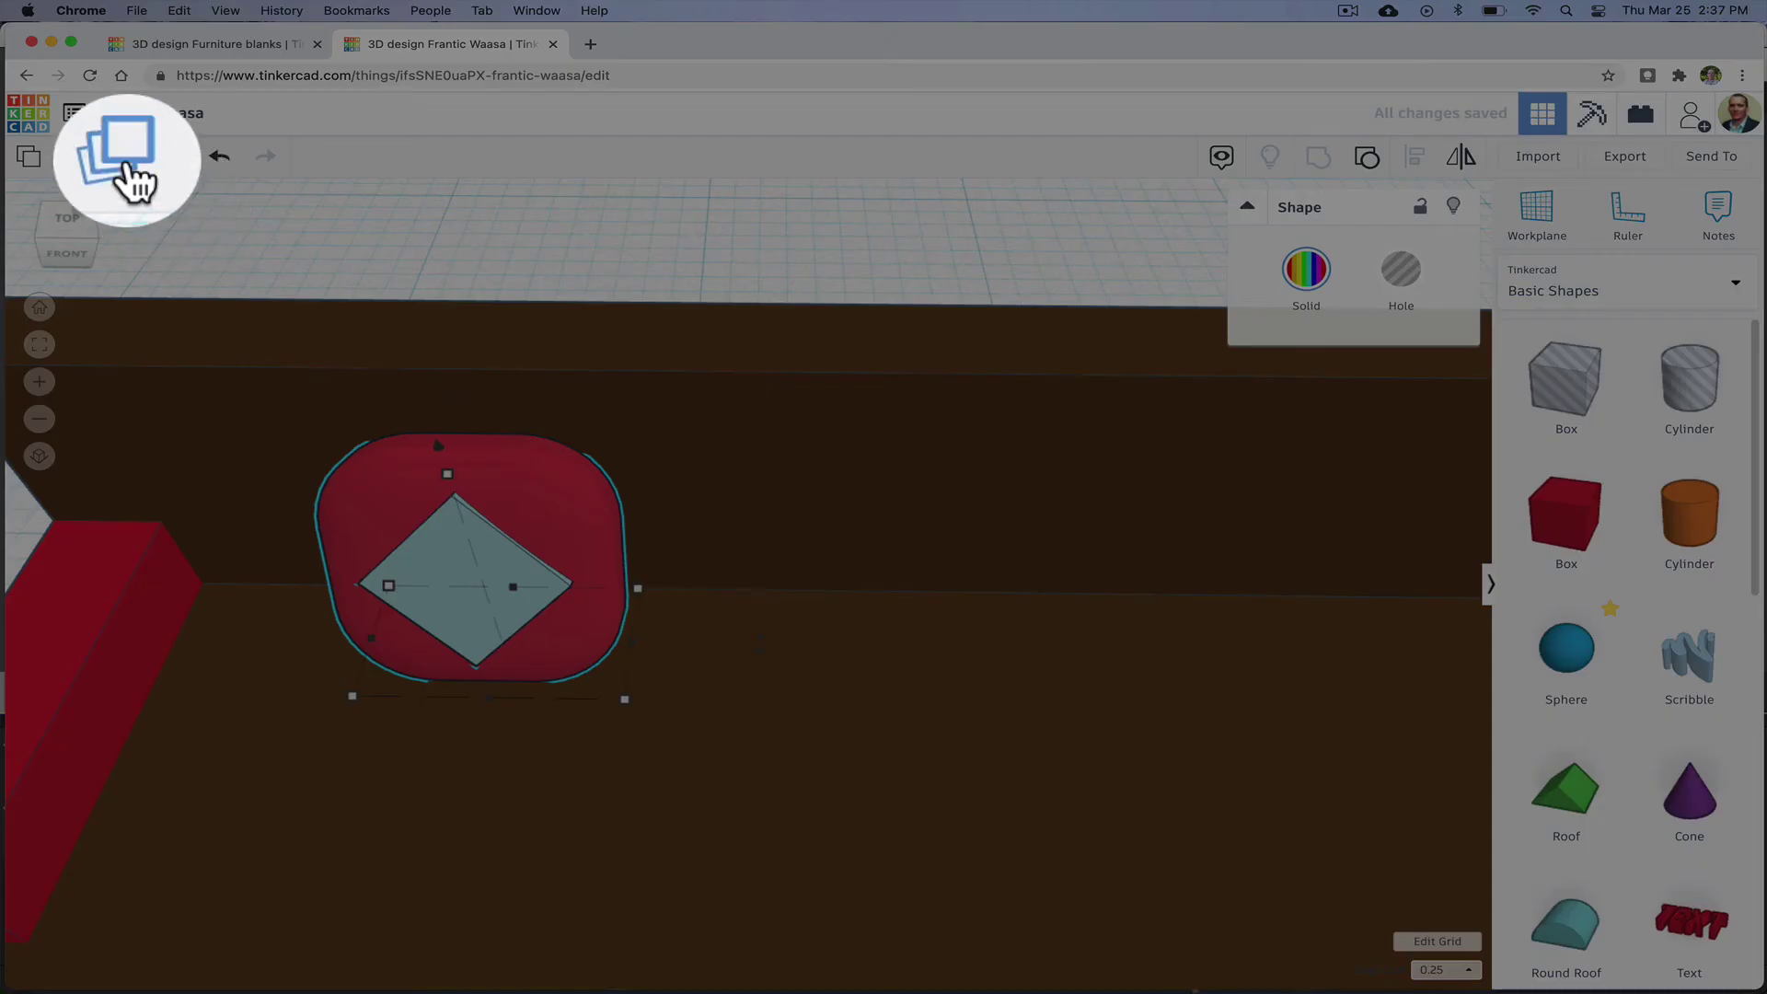
Step: Duplicate the cushion, shift the copy right along the backrest, and repeat the duplication for an evenly spaced third cushion
{"action": "left_click", "coordinate": [128, 166]}
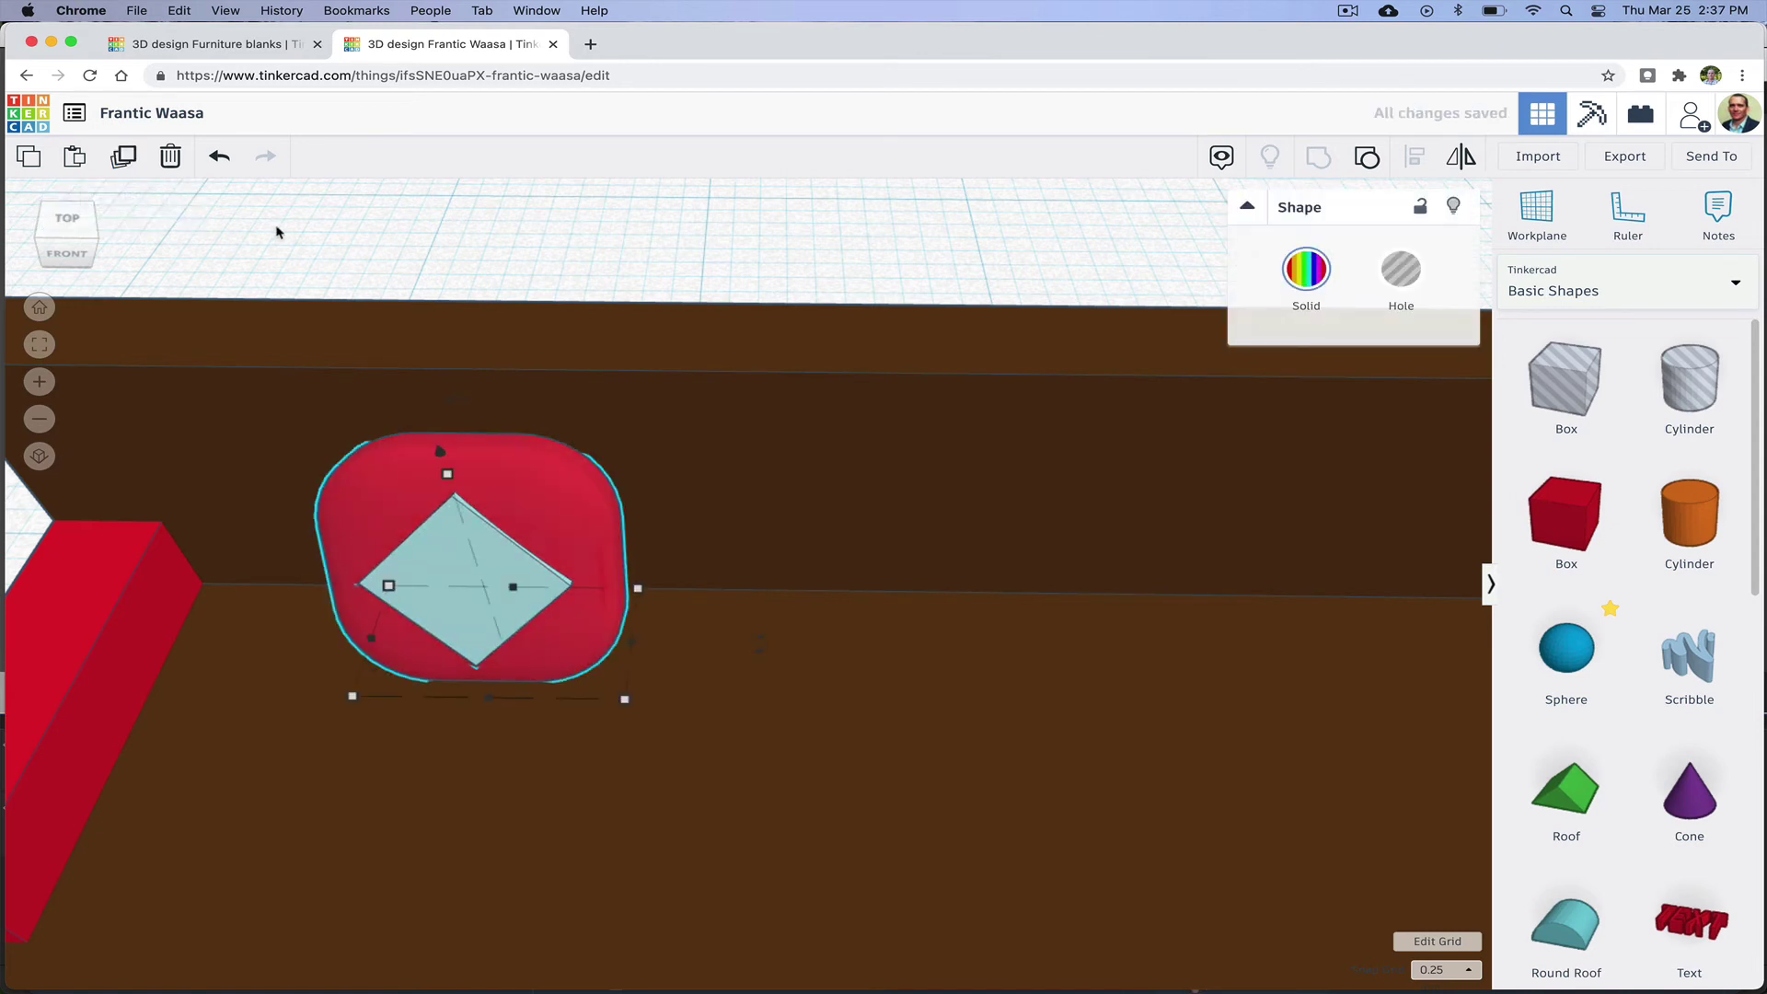
{"action": "key", "text": "Right"}
{"action": "key", "text": "Right"}
{"action": "key", "text": "Right"}
{"action": "key", "text": "Right"}
{"action": "key", "text": "Right"}
{"action": "key", "text": "Right"}
{"action": "key", "text": "Right"}
{"action": "key", "text": "Right"}
{"action": "key", "text": "Right"}
{"action": "key", "text": "Right"}
{"action": "key", "text": "Right"}
{"action": "key", "text": "Right"}
{"action": "key", "text": "Right"}
{"action": "key", "text": "Right"}
{"action": "key", "text": "Right"}
{"action": "key", "text": "Right"}
{"action": "key", "text": "Right"}
{"action": "key", "text": "Right"}
{"action": "key", "text": "Right"}
{"action": "key", "text": "Right"}
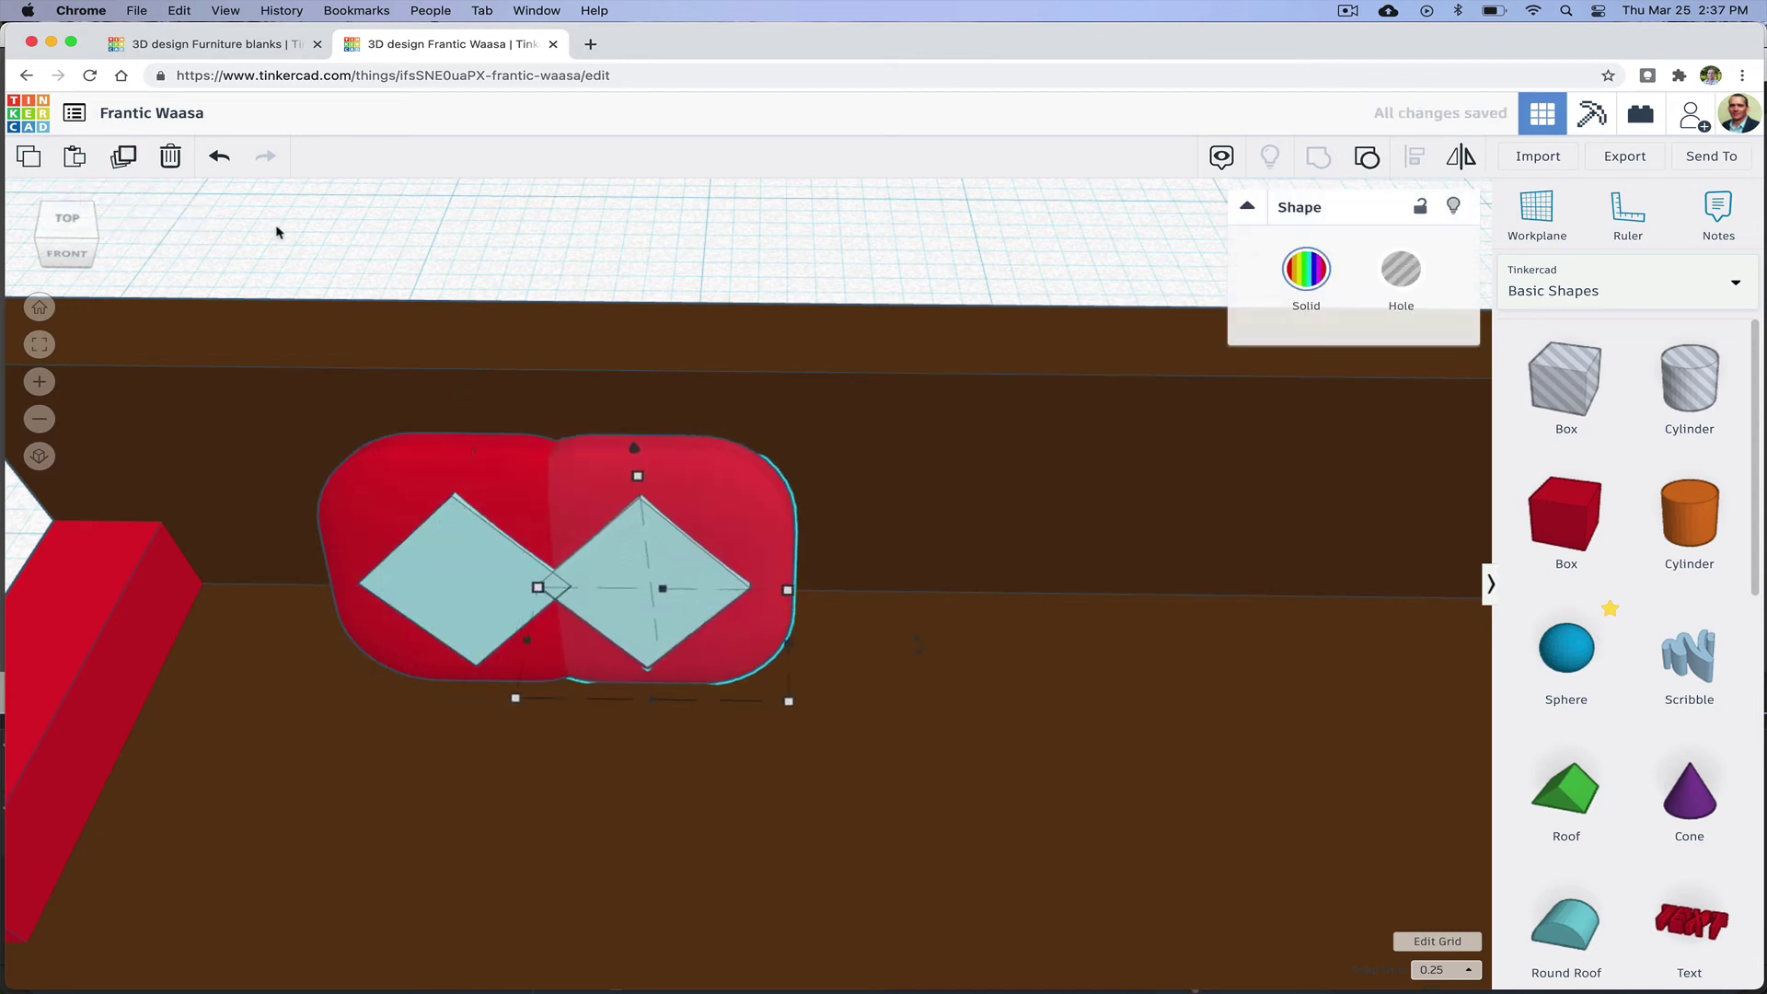
{"action": "key", "text": "Right"}
{"action": "key", "text": "Right"}
{"action": "key", "text": "Right"}
{"action": "key", "text": "Right"}
{"action": "key", "text": "Right"}
{"action": "key", "text": "Right"}
{"action": "key", "text": "Right"}
{"action": "key", "text": "Right"}
{"action": "key", "text": "Right"}
{"action": "key", "text": "Right"}
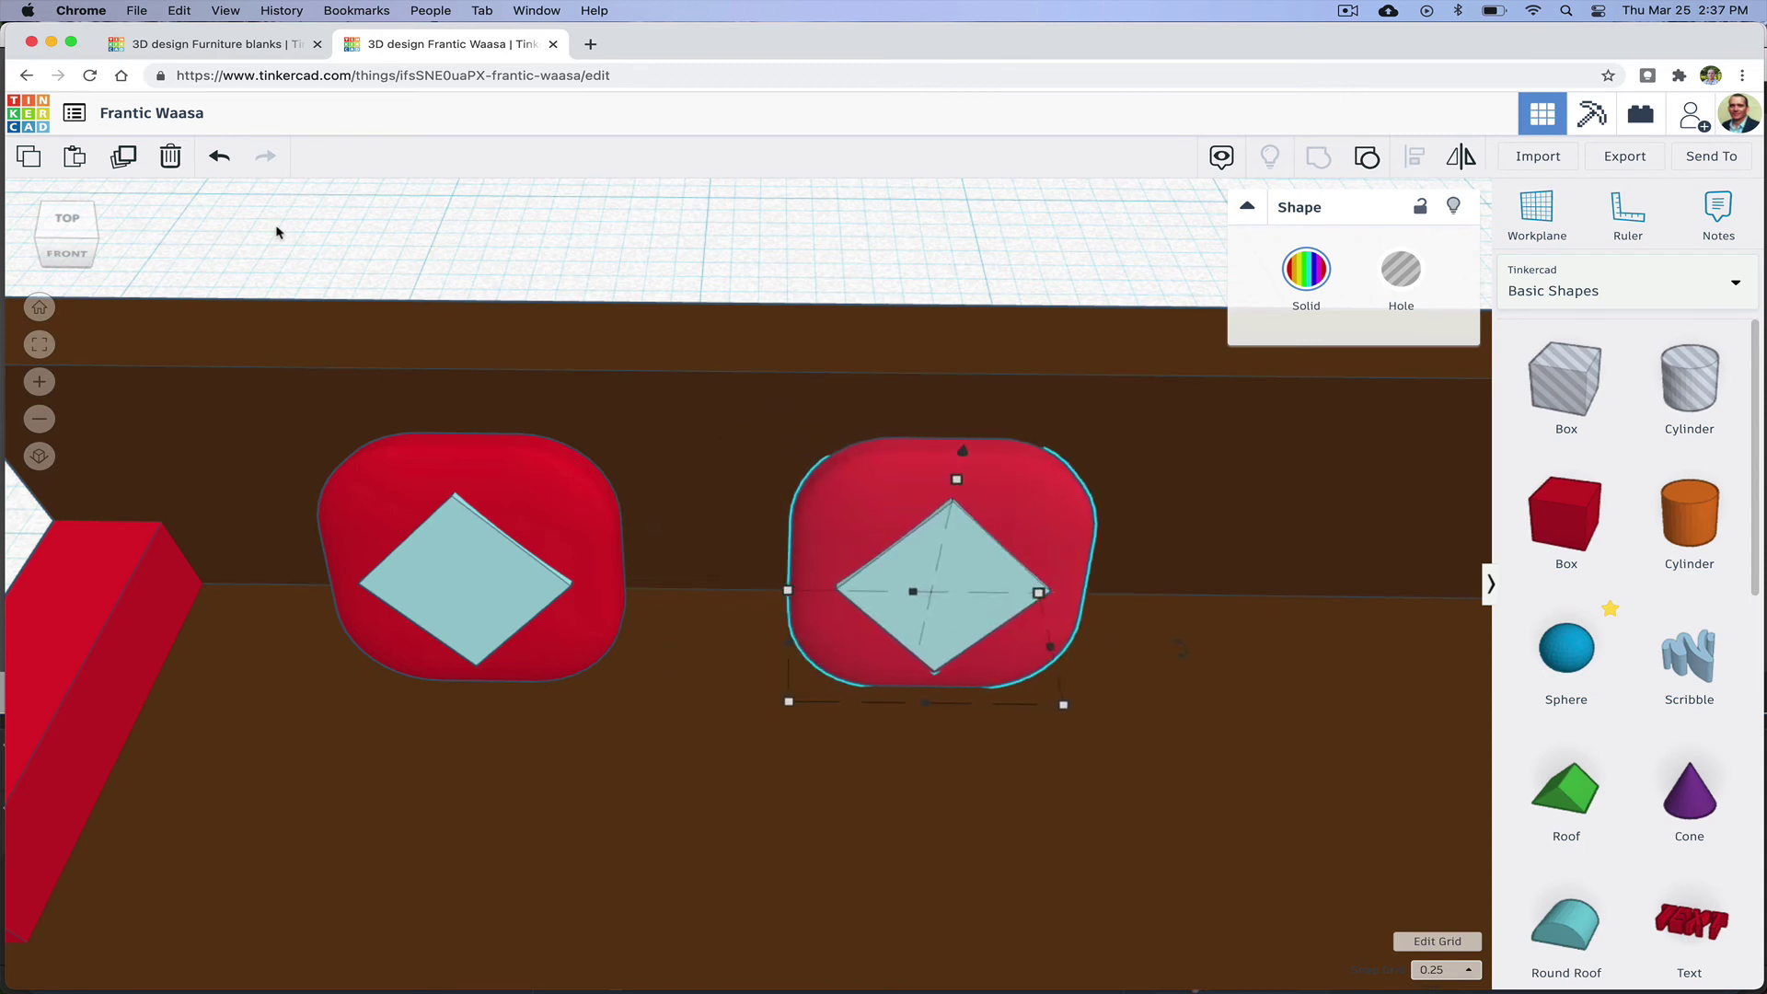
{"action": "left_click", "coordinate": [127, 163]}
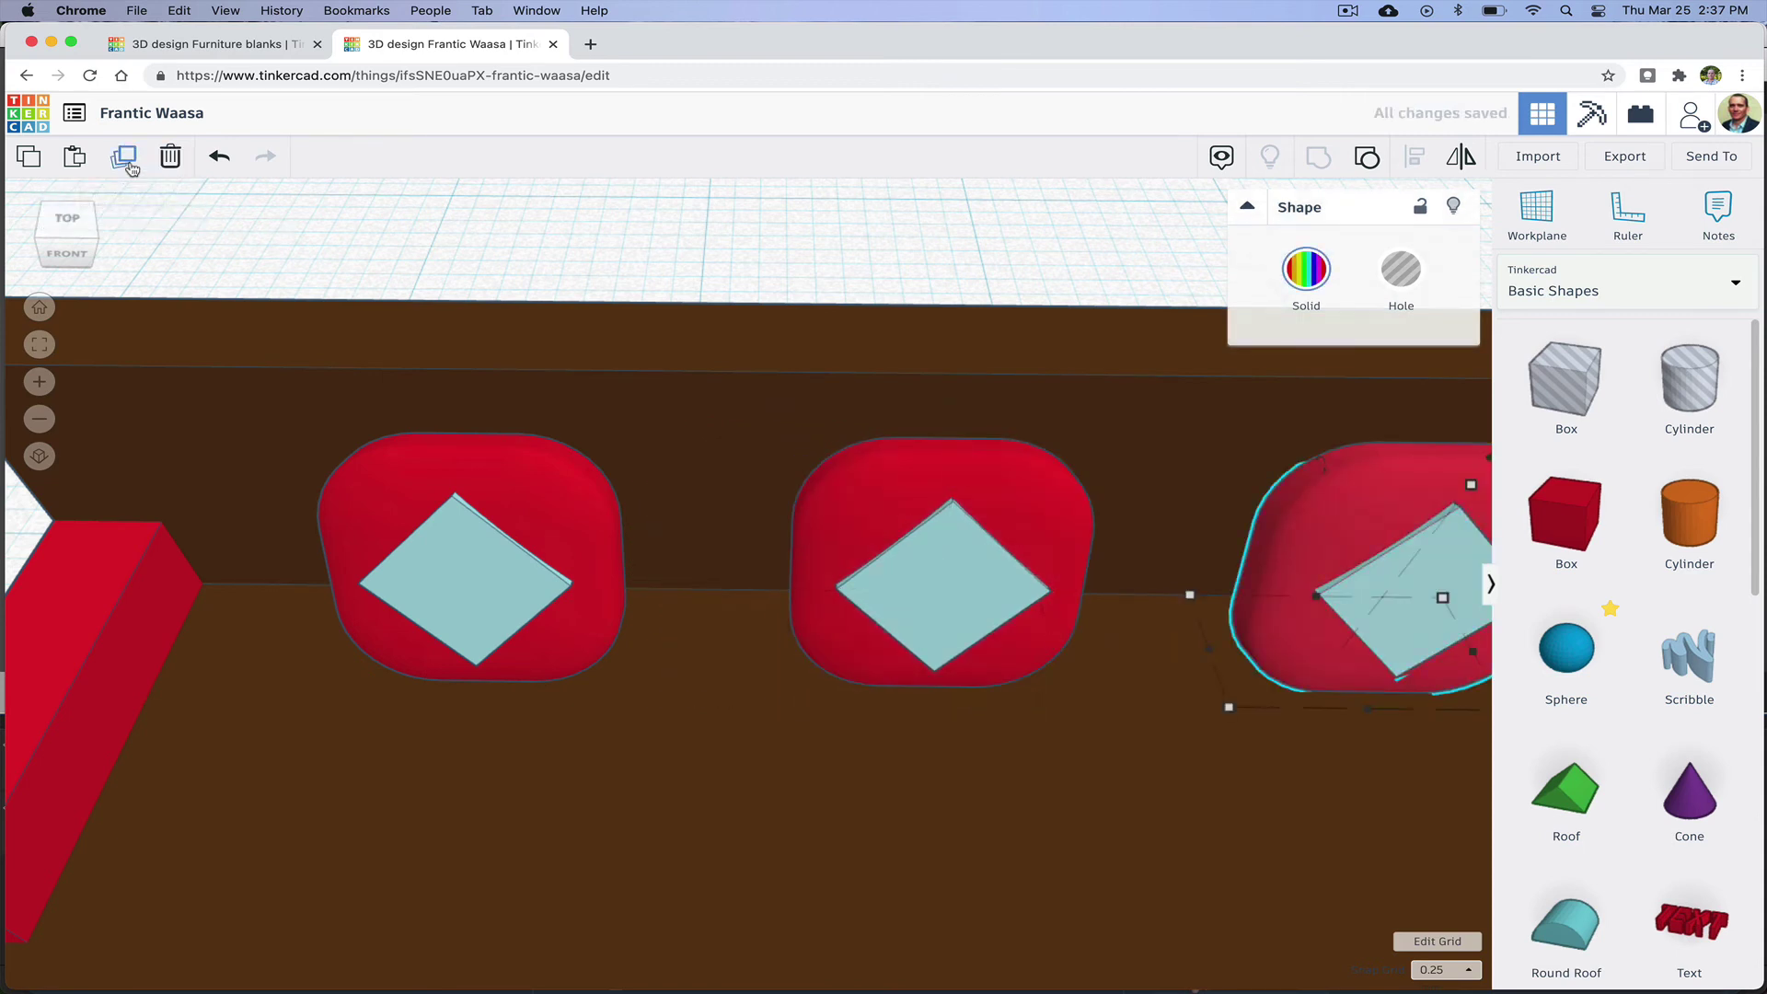
{"action": "scroll", "coordinate": [614, 449], "scroll_direction": "down", "scroll_amount": 3}
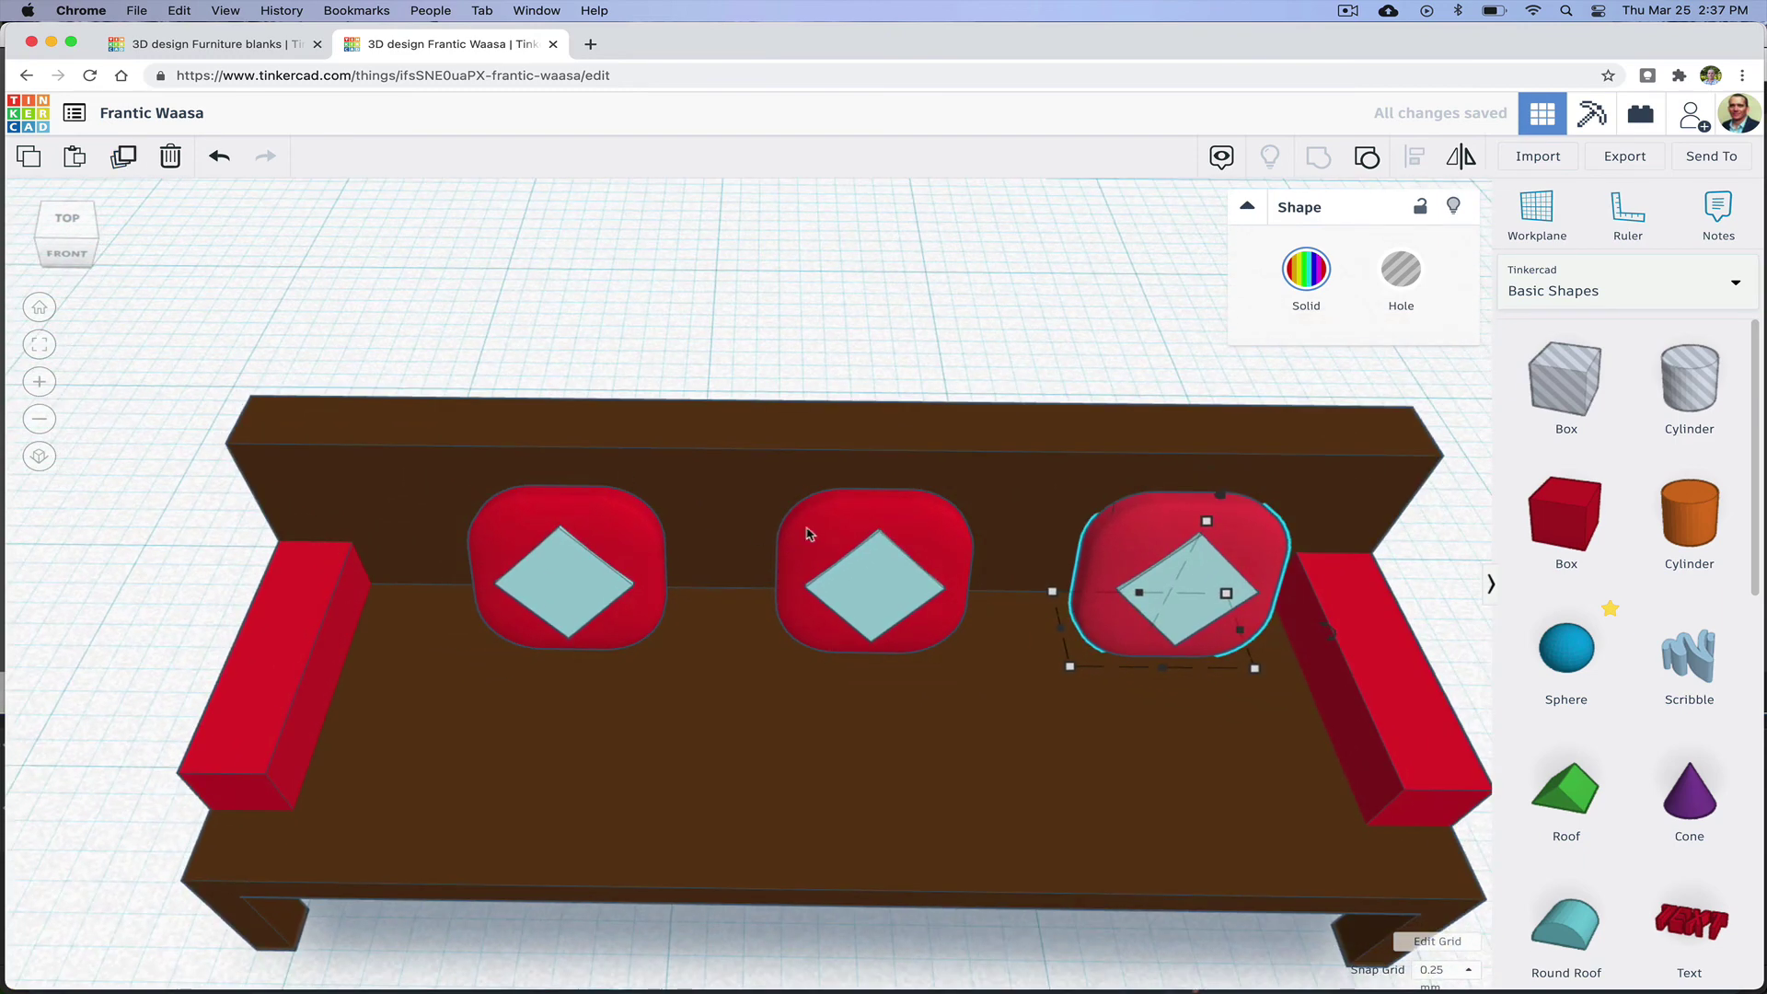
Step: Select all three cushions and nudge them left together to centre them between the armrests
{"action": "left_click", "coordinate": [909, 532], "text": "shift"}
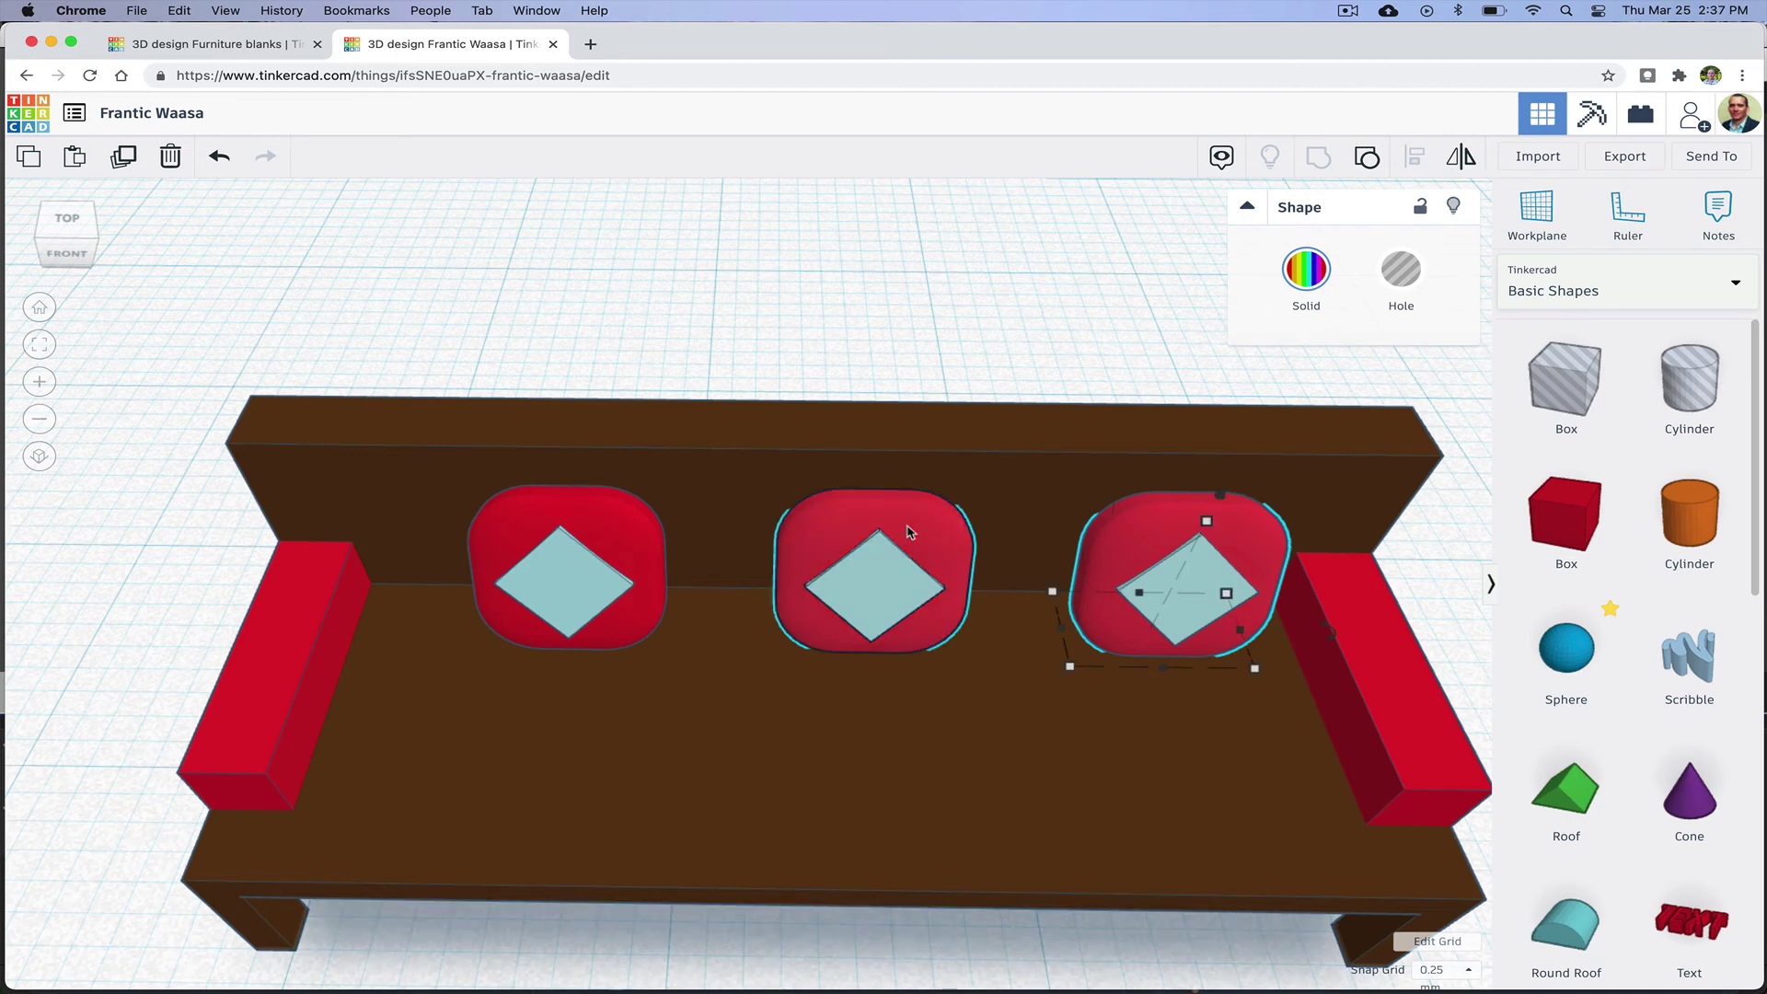
{"action": "left_click", "coordinate": [583, 518], "text": "shift"}
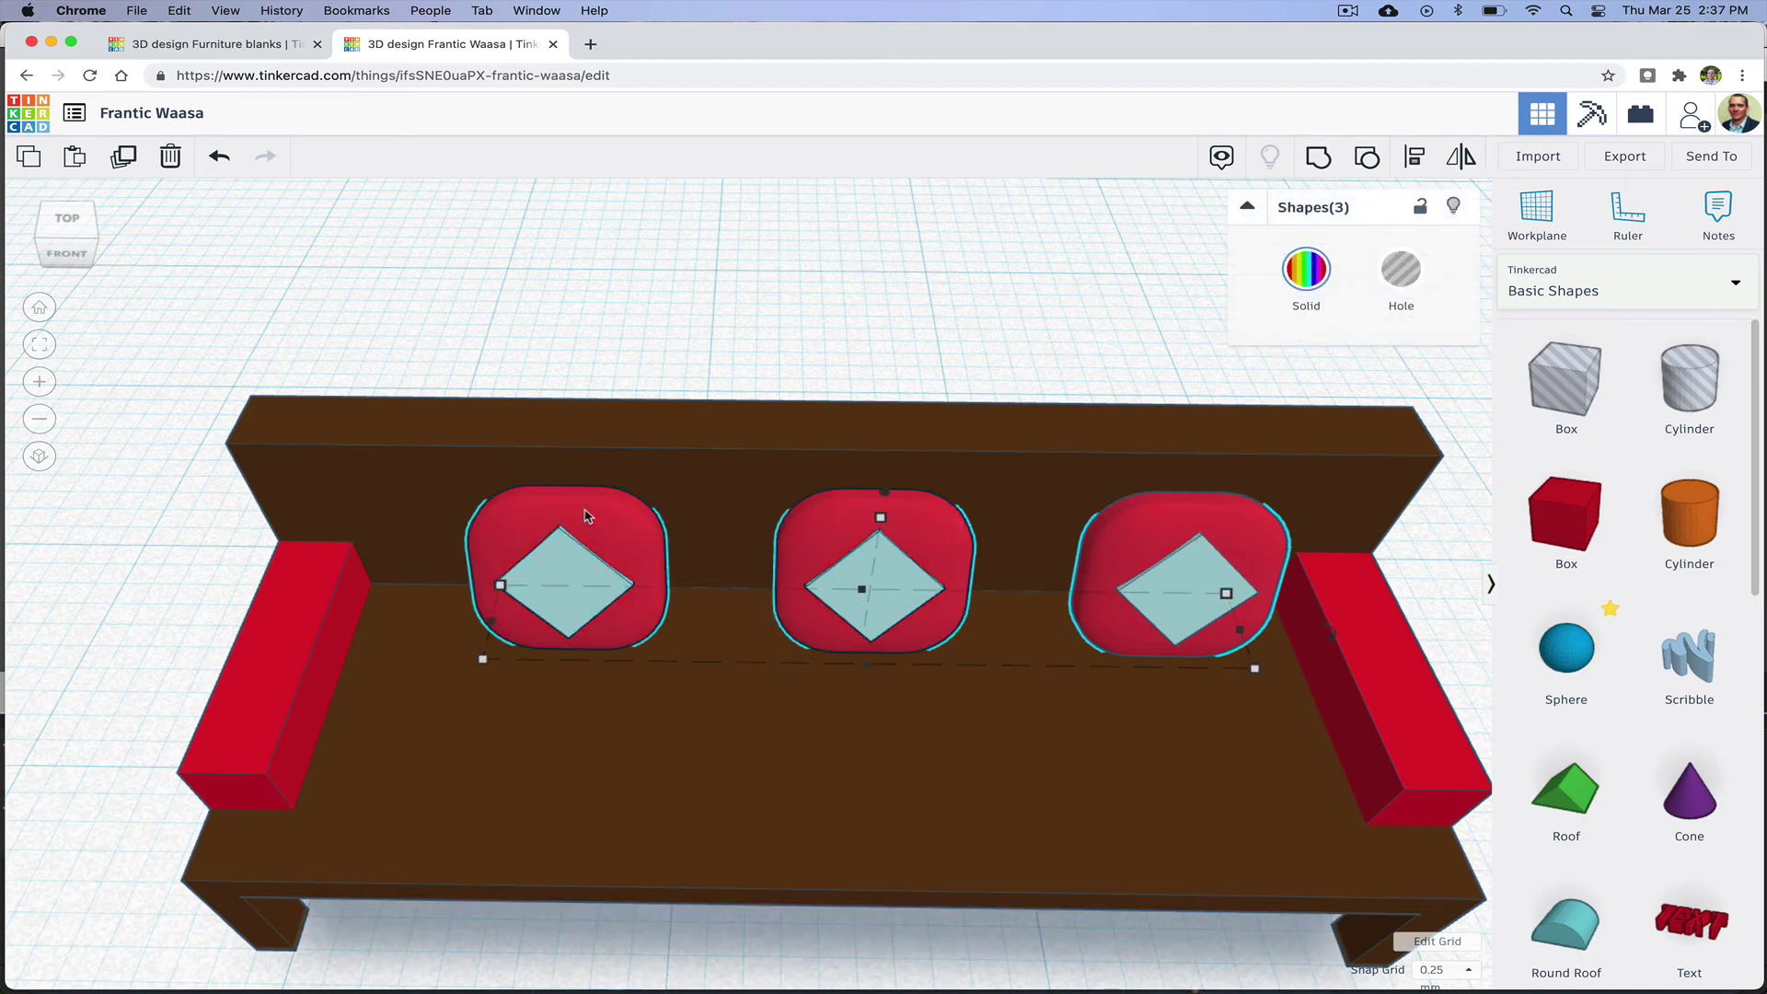
{"action": "key", "text": "Left"}
{"action": "key", "text": "Left"}
{"action": "key", "text": "Left"}
{"action": "key", "text": "Left"}
{"action": "key", "text": "Left"}
{"action": "key", "text": "Left"}
{"action": "key", "text": "Left"}
{"action": "key", "text": "Left"}
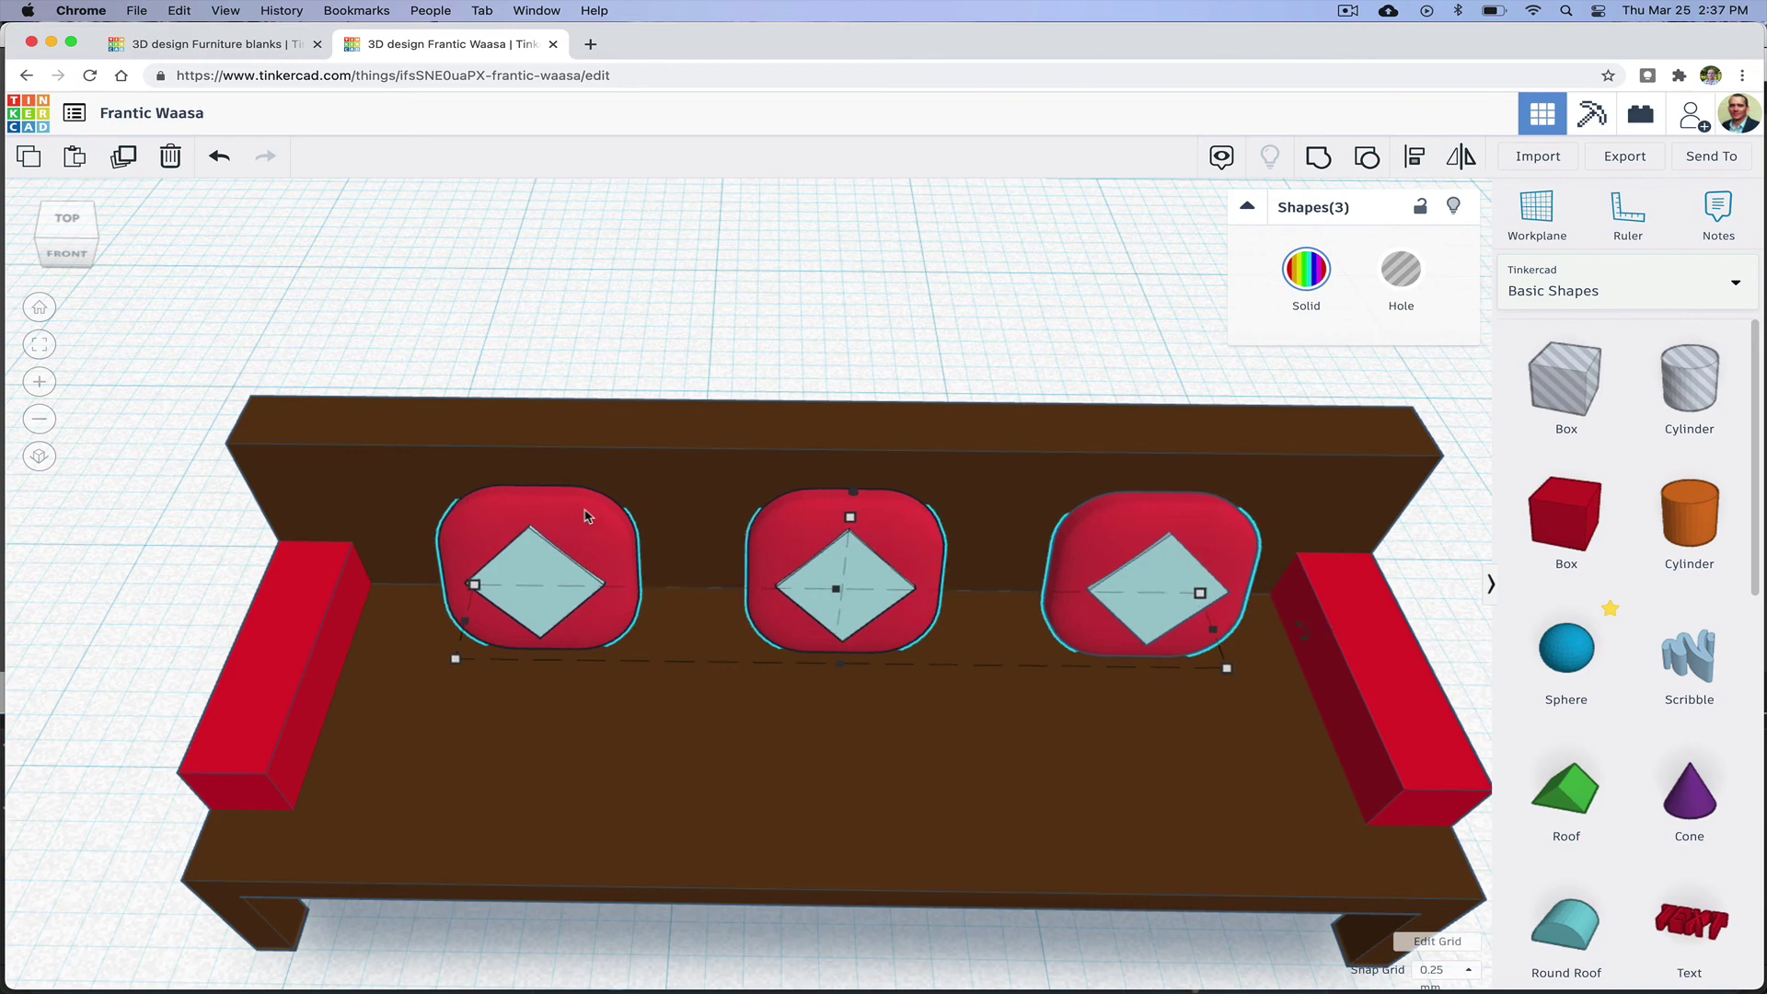
{"action": "key", "text": "Left"}
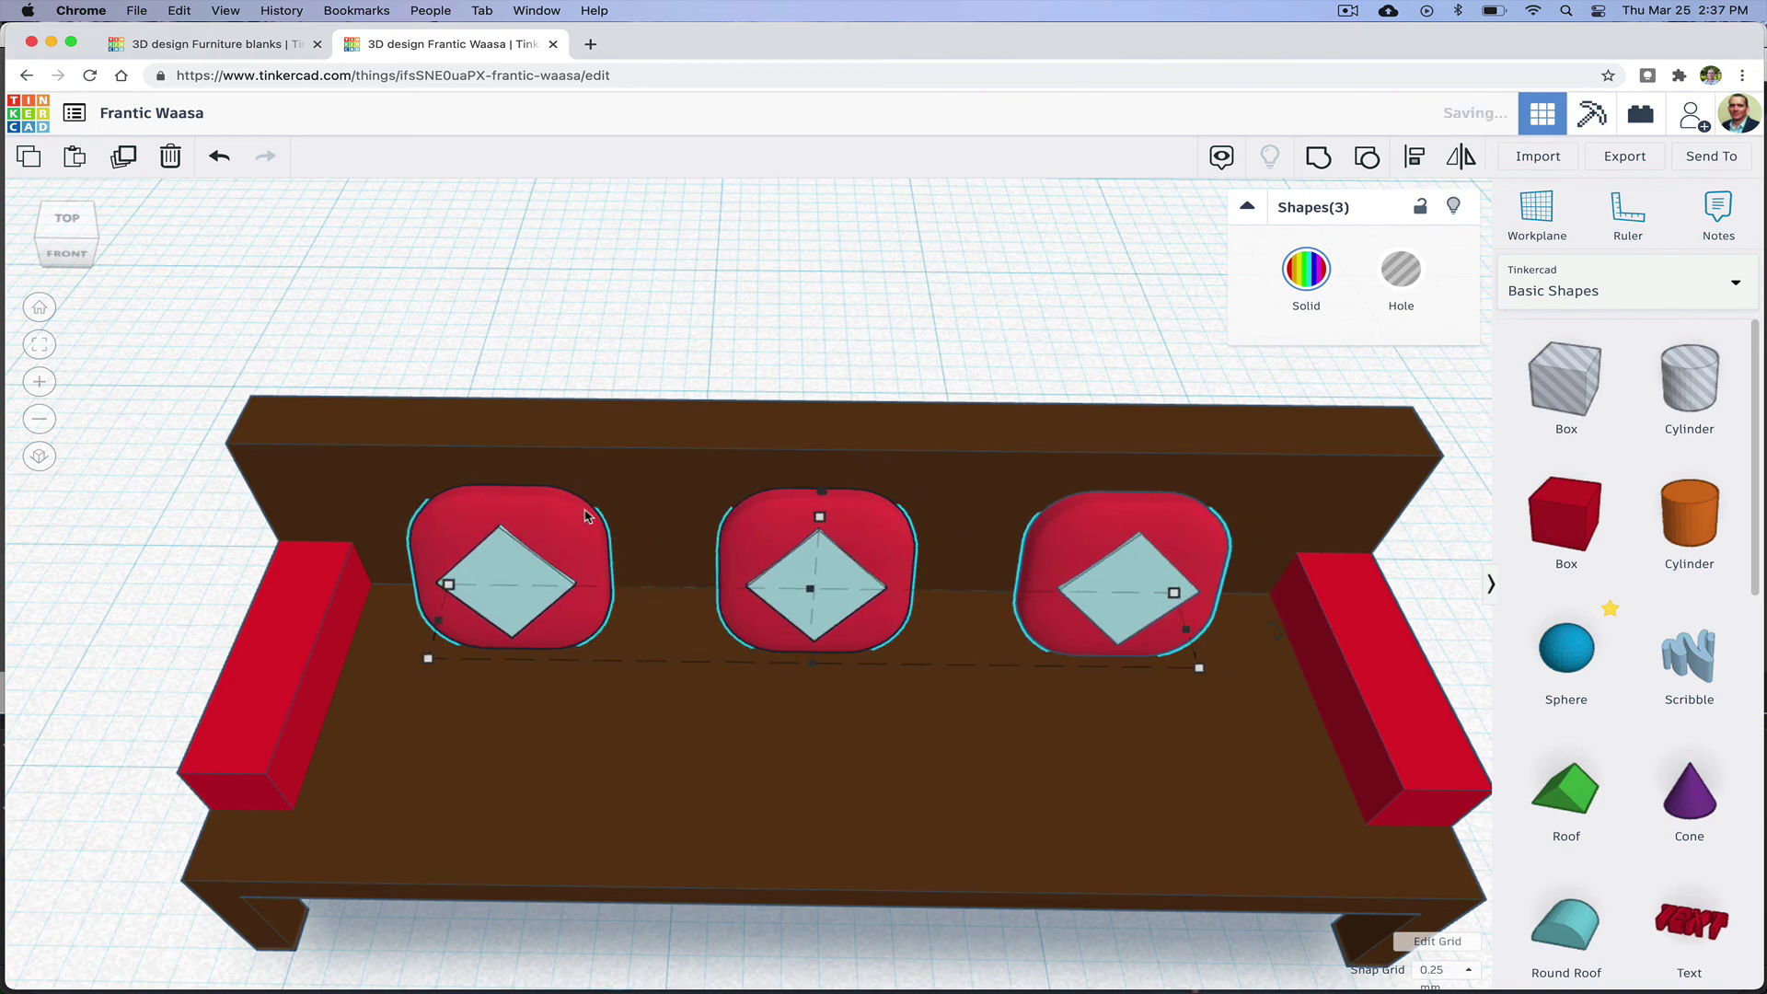
{"action": "left_click", "coordinate": [603, 322]}
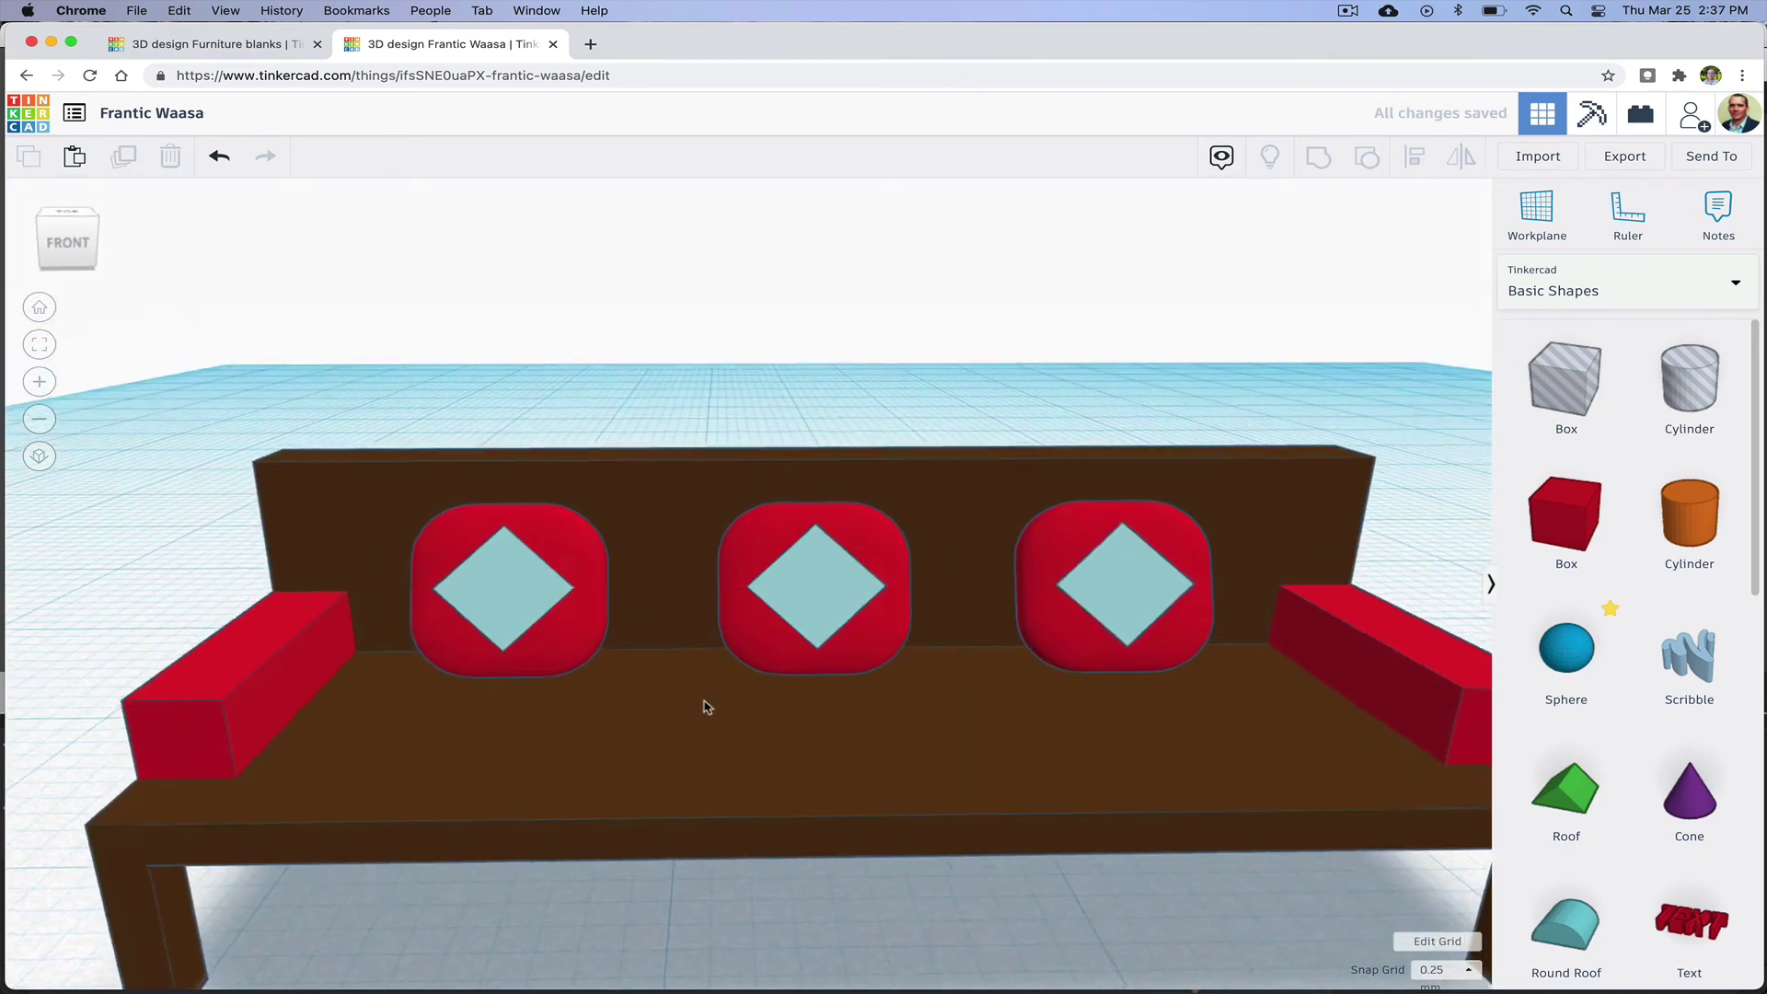